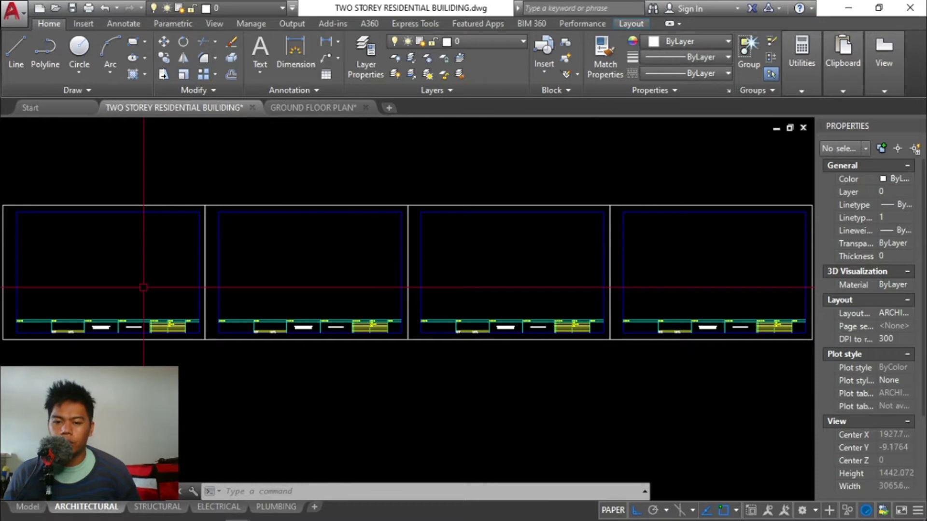
Step: Zoom in on the ARCHITECTURAL layout to bring the first sheet's title block close
scroll(130, 281, "up", 4)
middle_click_drag(196, 337, 563, 390)
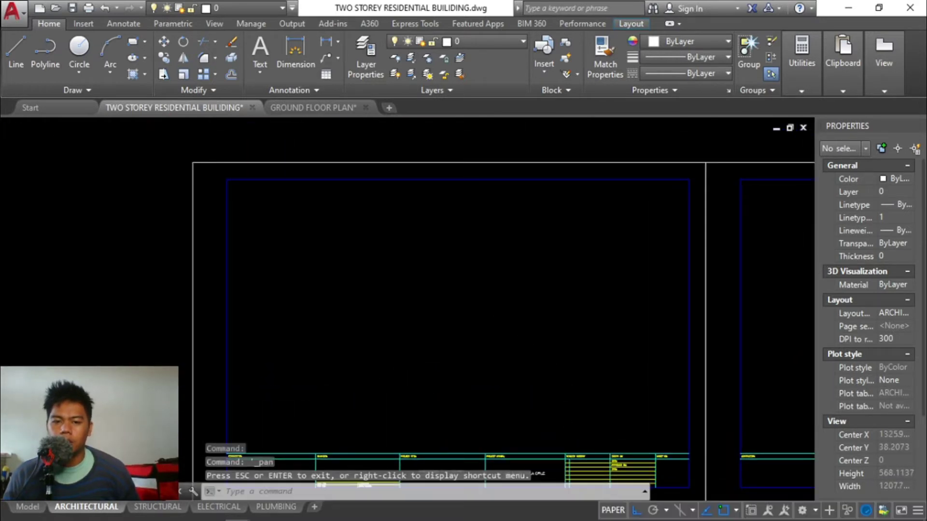
left_click(430, 162)
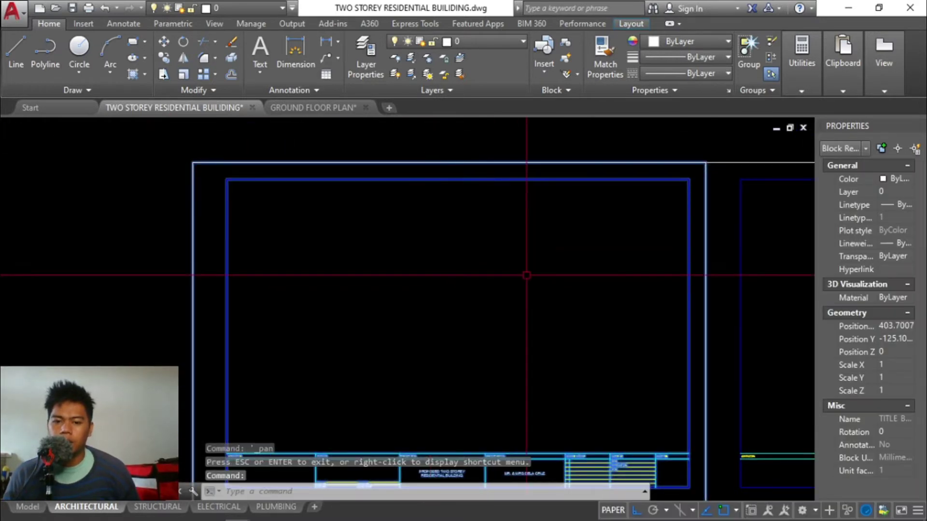
scroll(524, 272, "down", 4)
scroll(534, 262, "up", 2)
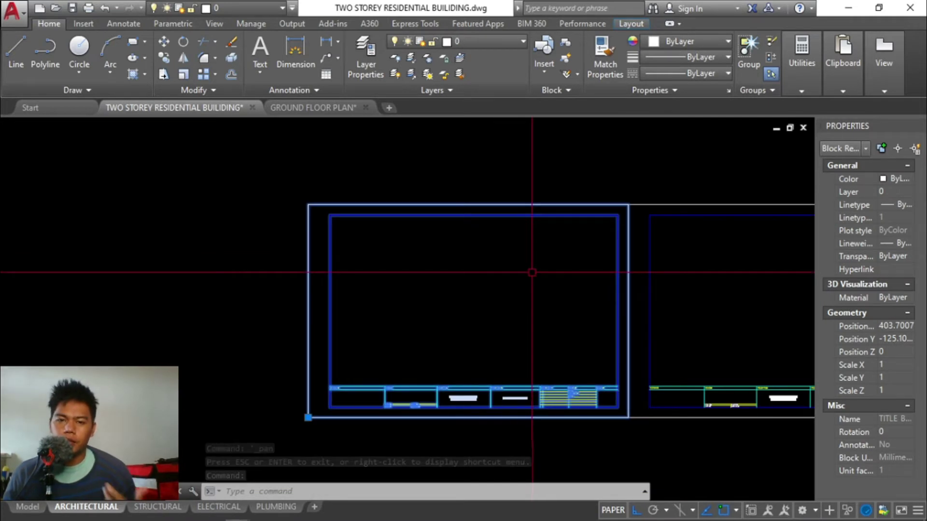
scroll(588, 247, "down", 2)
scroll(587, 236, "up", 2)
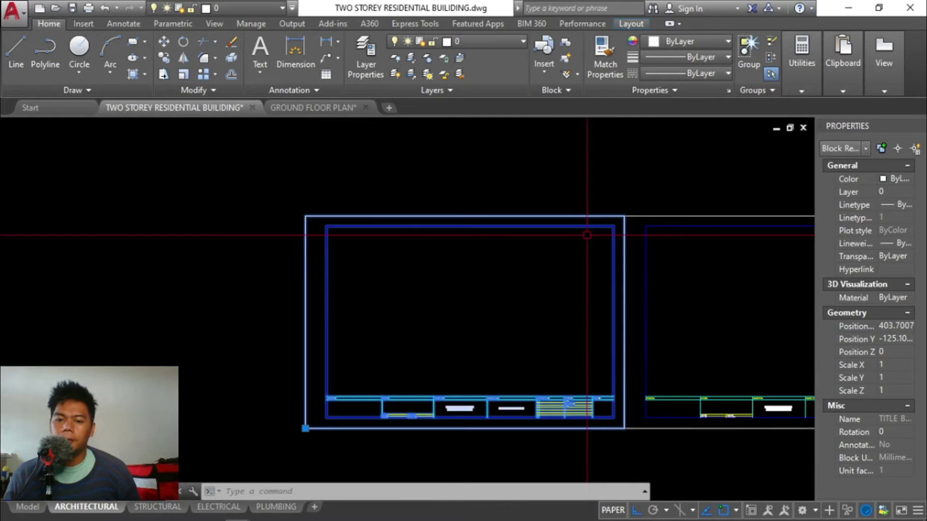
scroll(587, 317, "up", 2)
key("Escape")
key("Escape")
Step: Pan to centre the first sheet in the view
type("p")
key("Return")
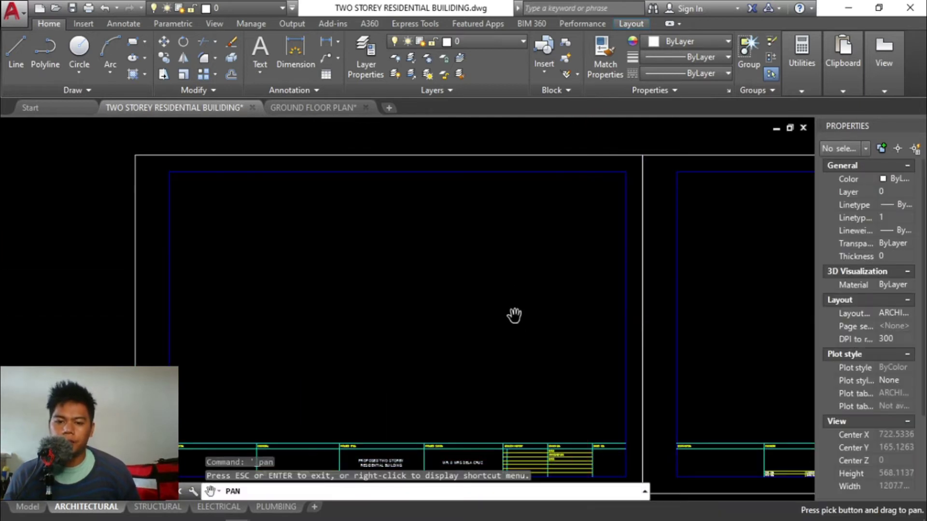
left_click_drag(522, 348, 514, 312)
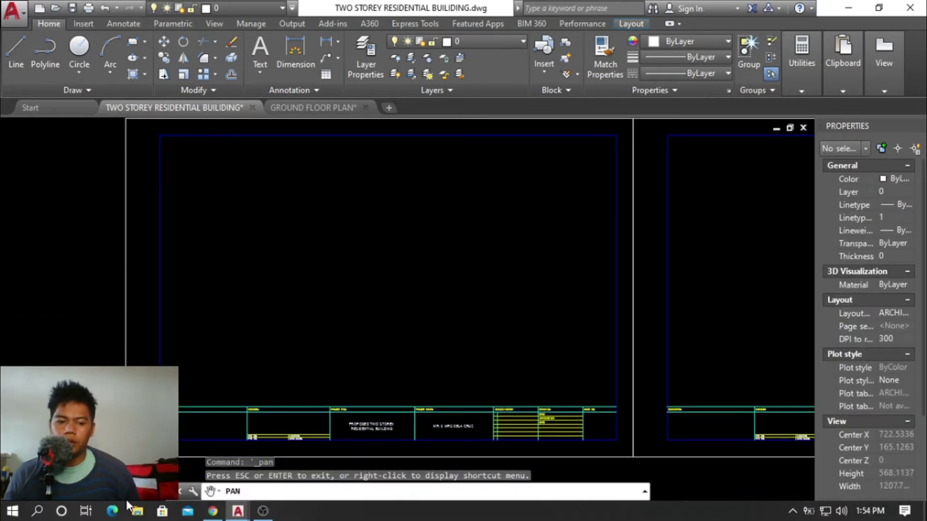
key("Escape")
key("Escape")
key("Escape")
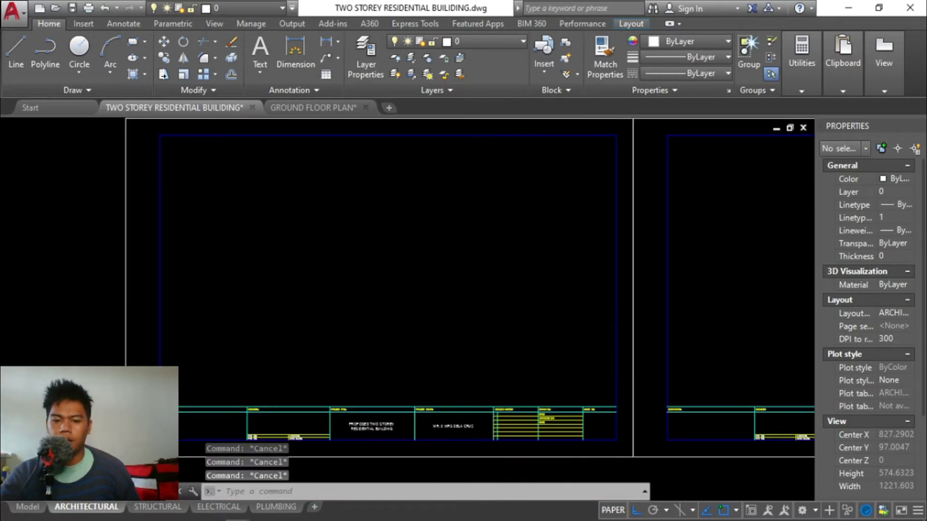
Step: Start DTEXT with middle-centre justification between the SHEET NO. cell's two corners
type("dtf")
key("Return")
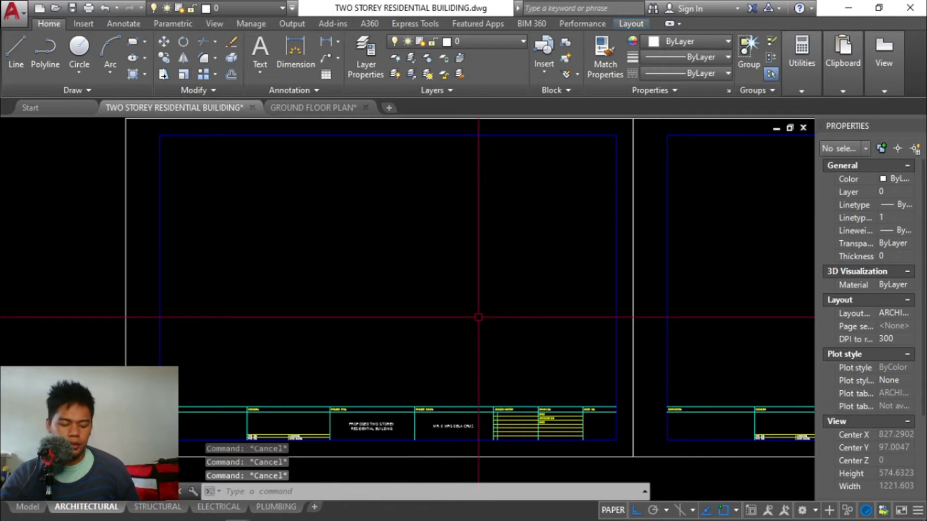
type("dt")
key("Return")
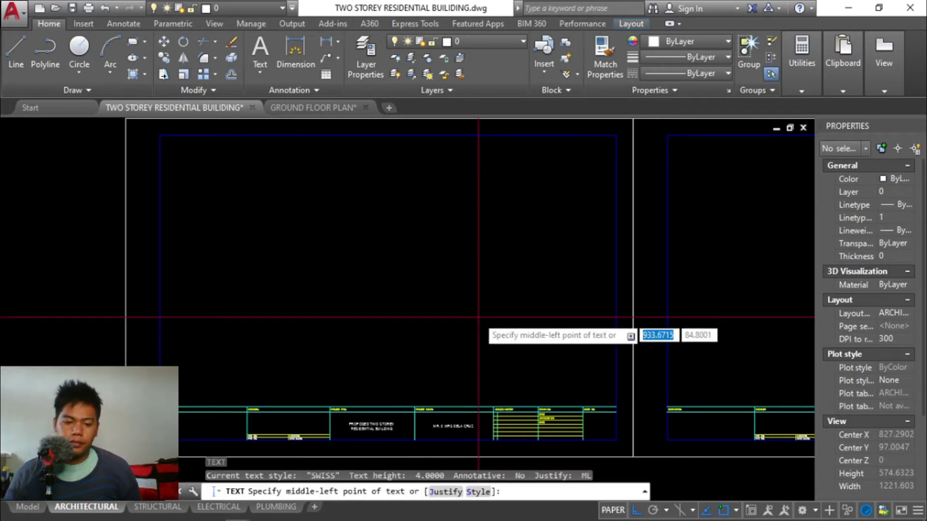
right_click(452, 315)
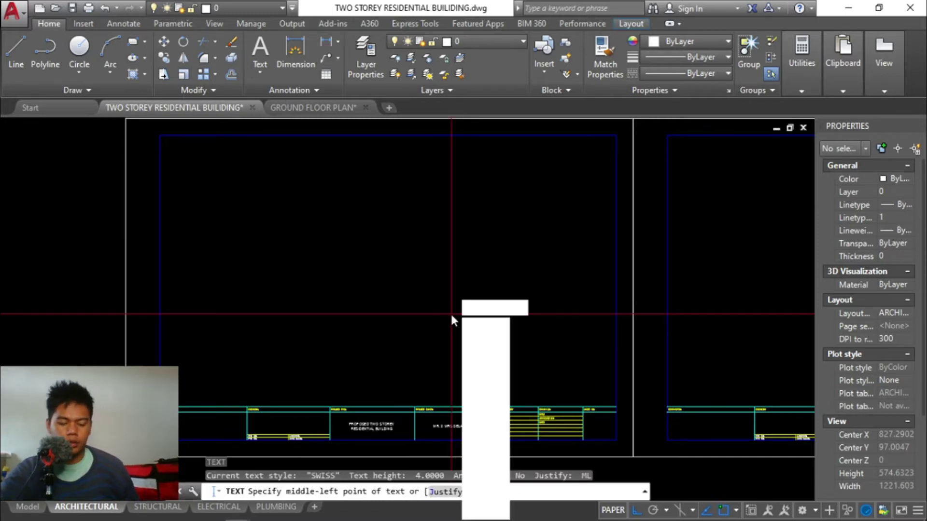
type("mc")
key("Return")
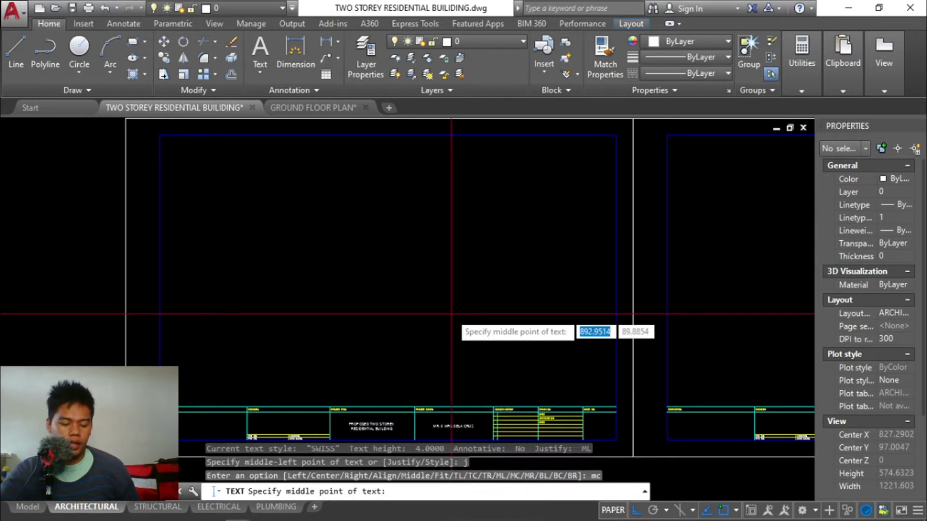
key("Return")
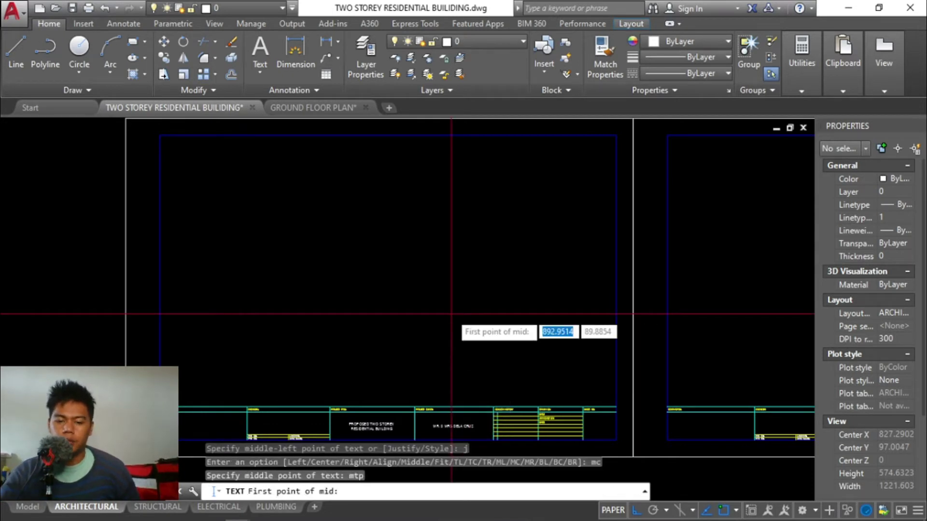
scroll(583, 458, "up", 2)
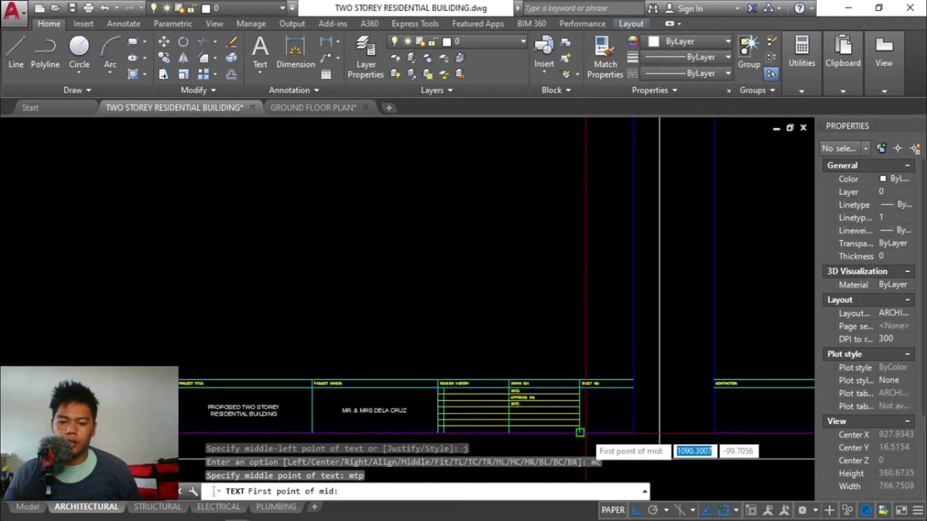
left_click(586, 432)
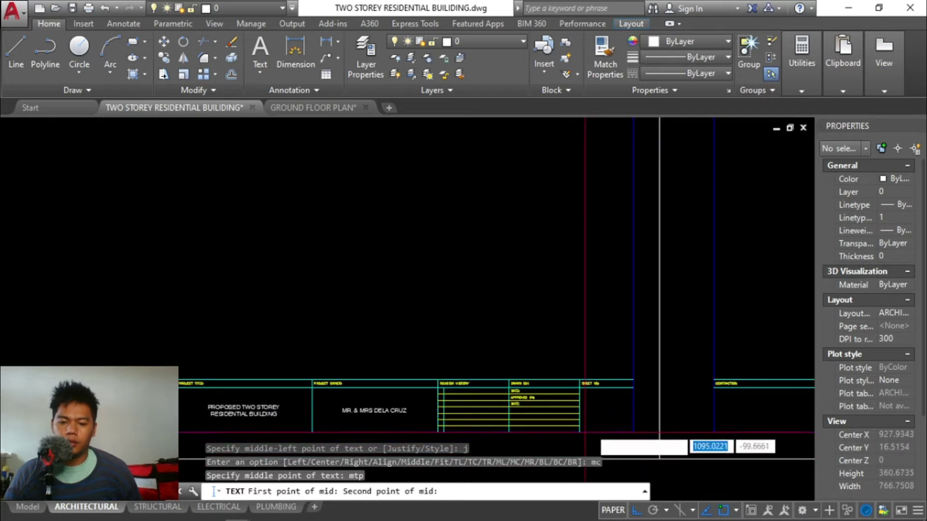
left_click(633, 388)
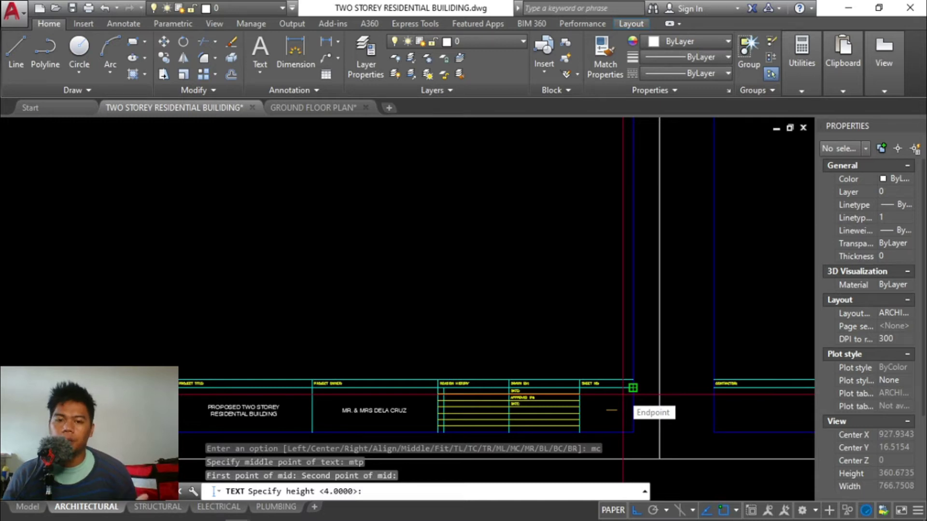
scroll(660, 458, "up", 2)
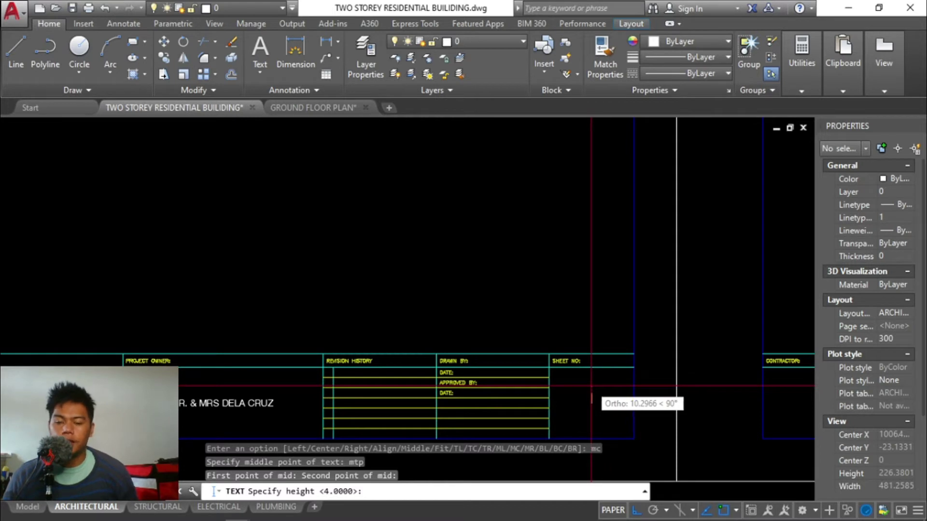
Step: Set text height 6 with no rotation and enter the sheet number A-1
left_click(270, 488)
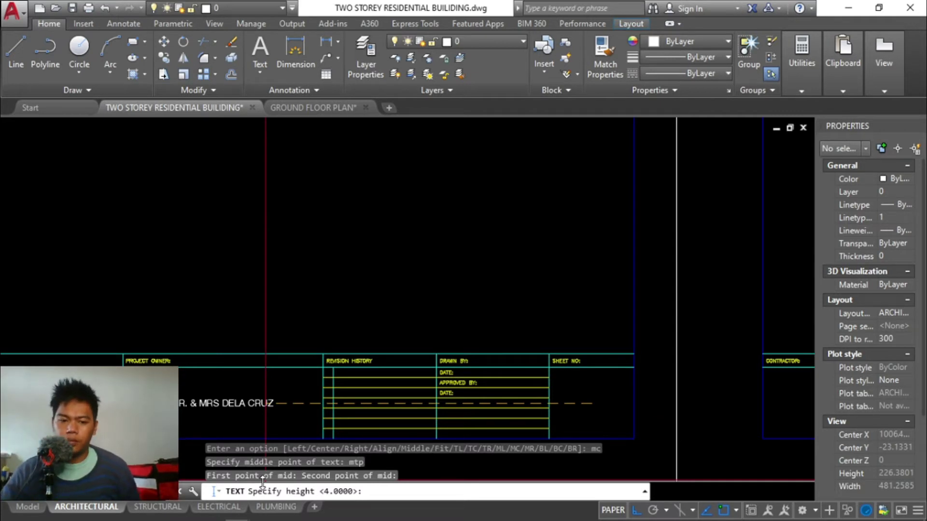
type("6")
key("Return")
key("Return")
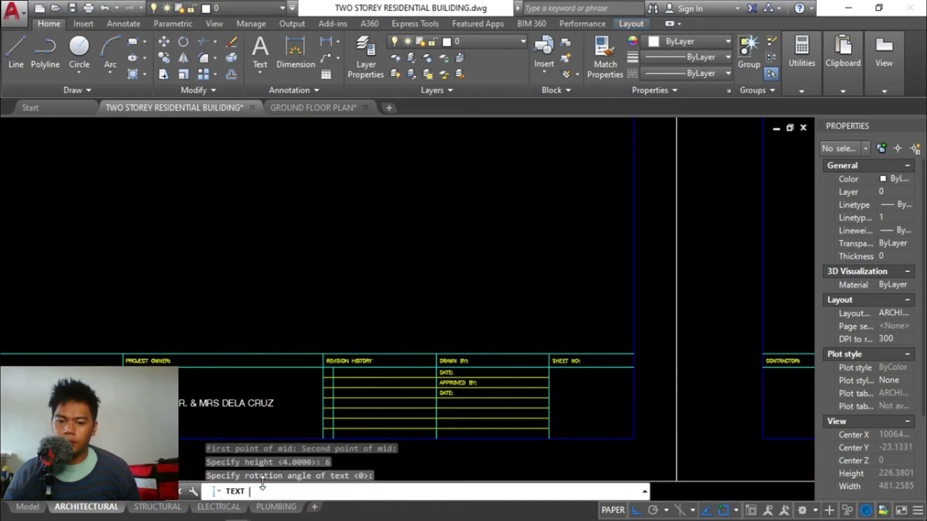
type("a")
key("BackSpace")
type("S-")
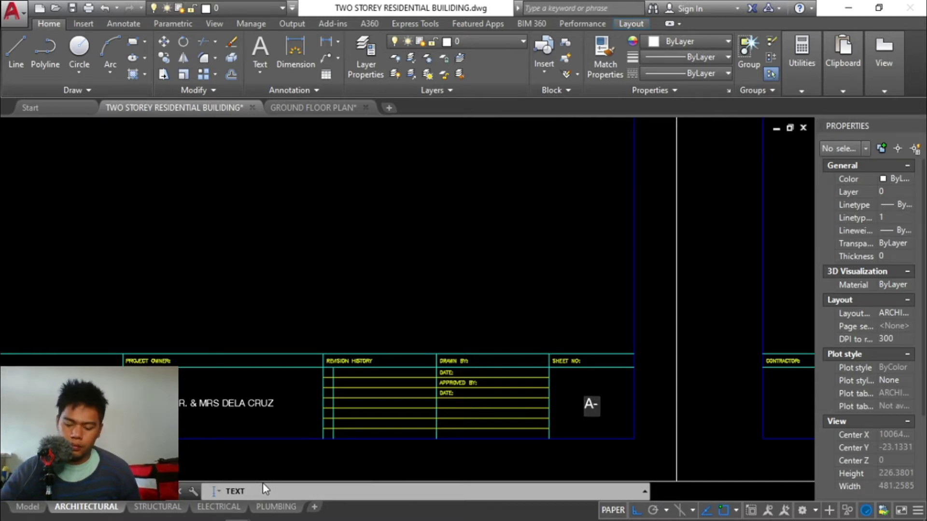
type("1")
key("Return")
key("Return")
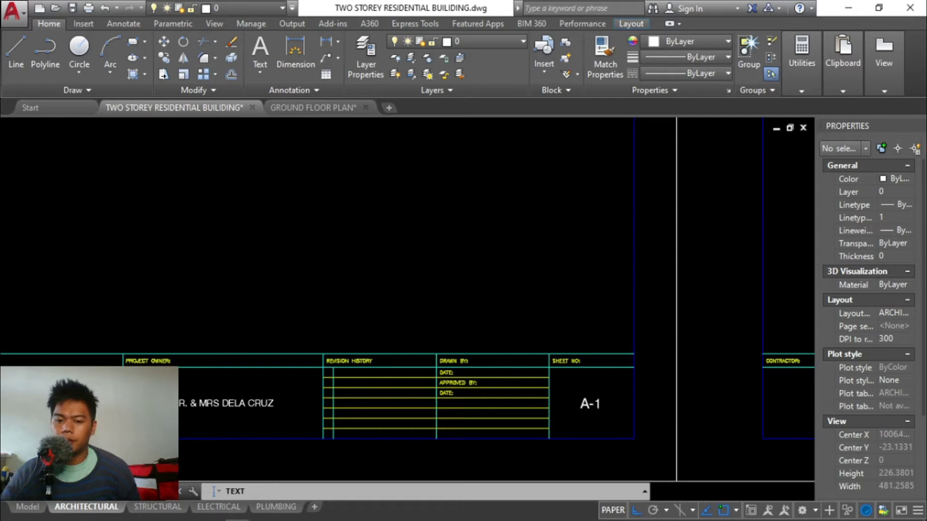
scroll(601, 360, "down", 2)
Step: Reframe the view to show the whole first sheet
scroll(601, 360, "down", 3)
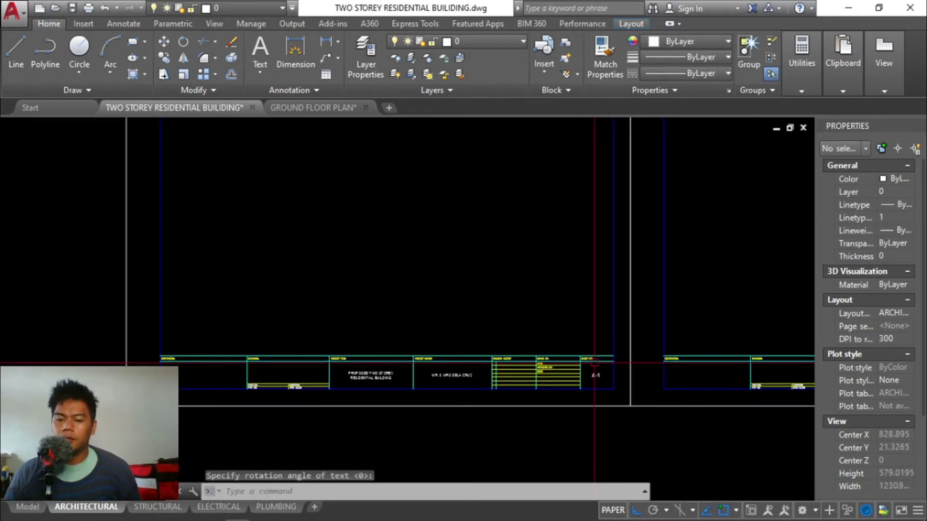
scroll(601, 338, "up", 1)
scroll(601, 338, "down", 1)
middle_click_drag(601, 338, 623, 376)
middle_click_drag(601, 282, 574, 302)
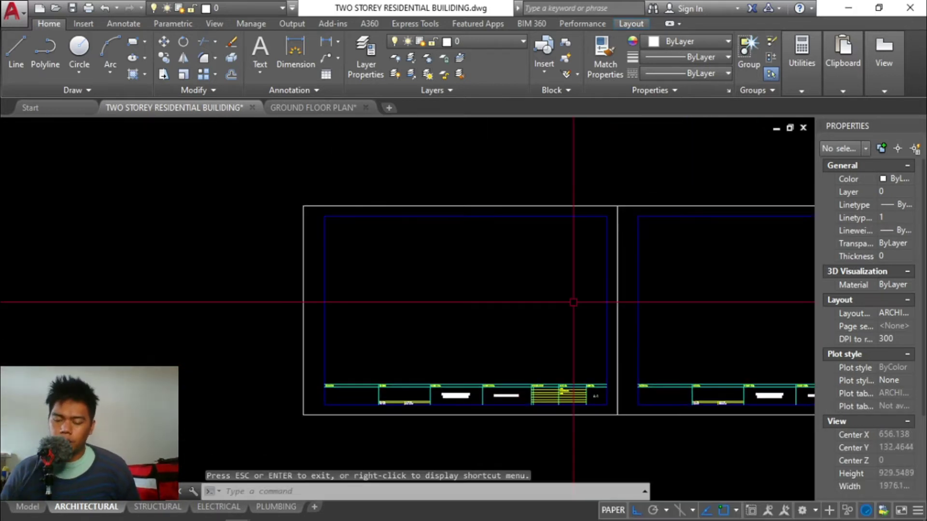
mouse_move(617, 266)
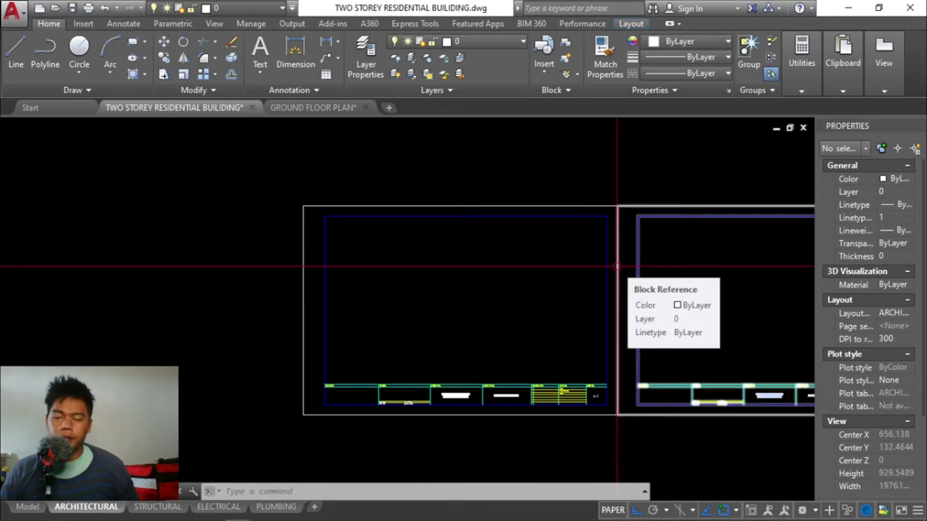
scroll(617, 266, "up", 2)
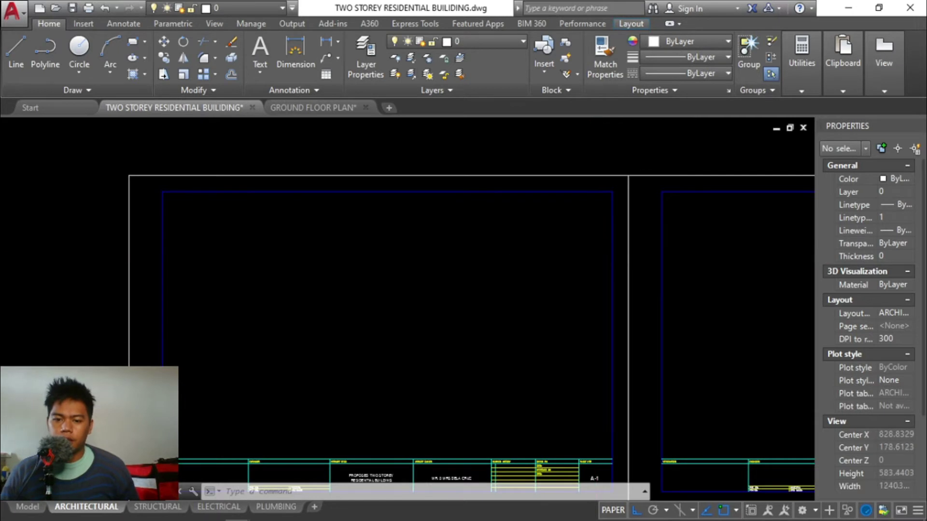
Step: Place a vertical construction line near the first sheet's right border
key("Escape")
key("Escape")
key("Escape")
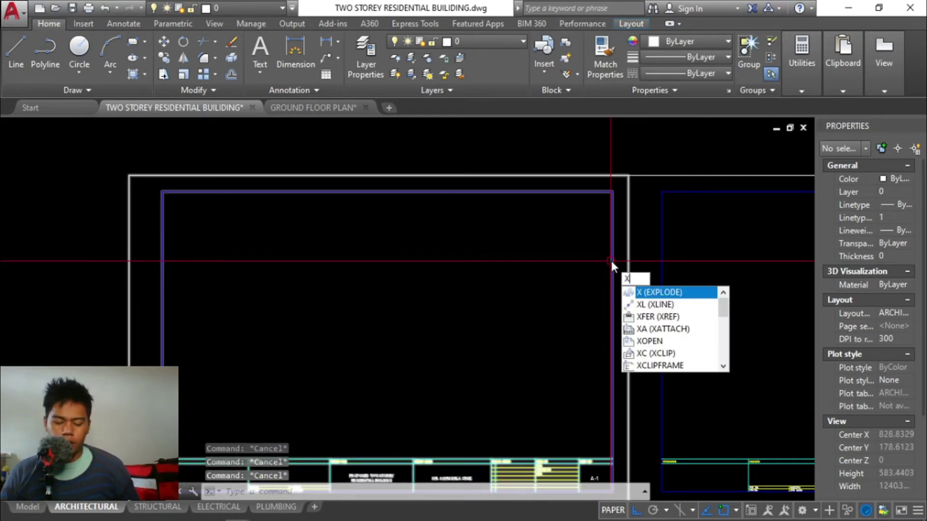
key("Return")
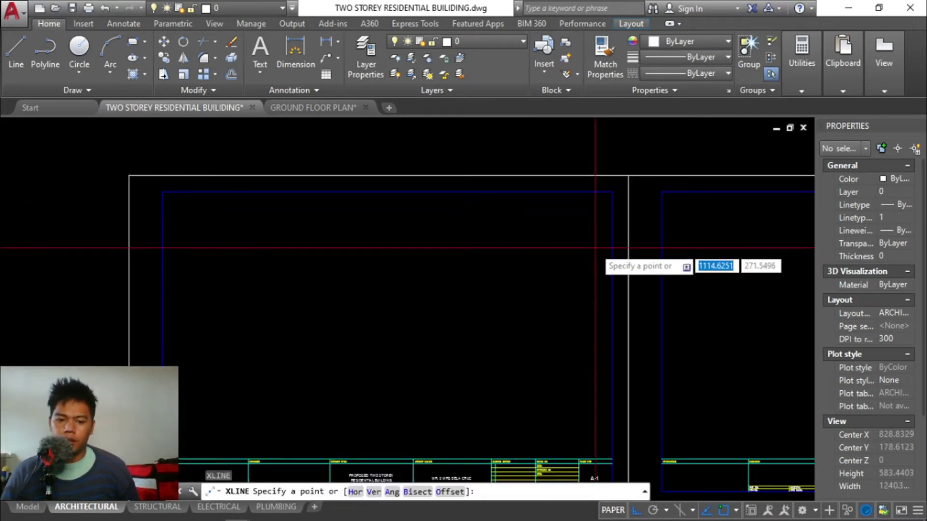
left_click(373, 492)
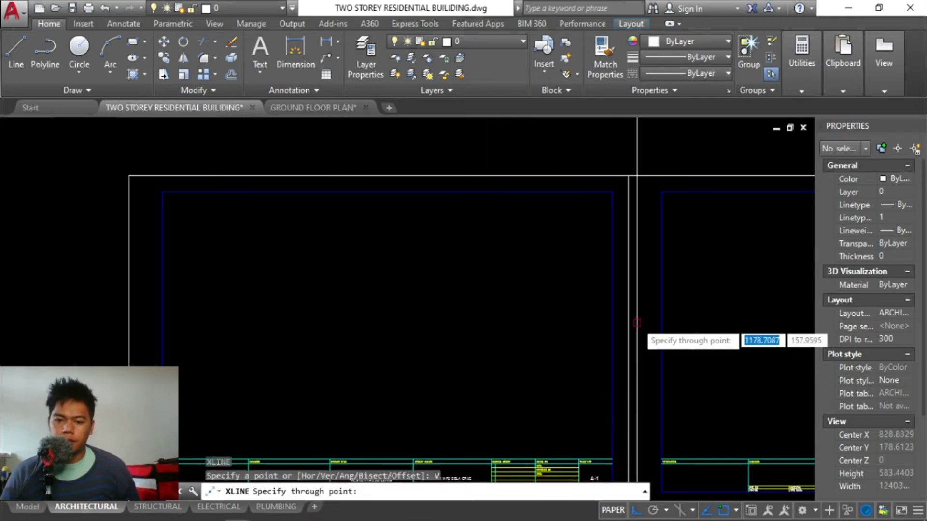
left_click(612, 338)
key("Escape")
key("Escape")
key("Escape")
key("Escape")
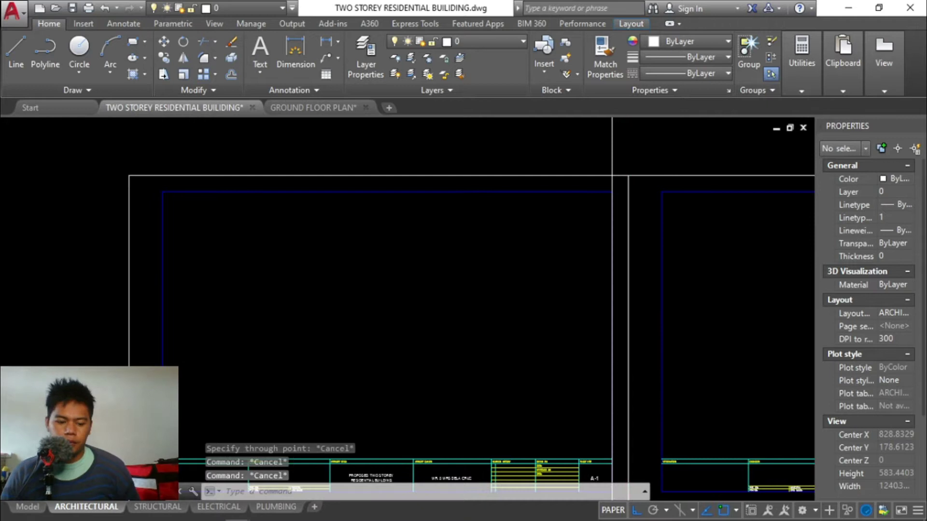
Step: Start the OFFSET command after a few cancelled offset and stretch attempts
type("o")
key("Return")
key("Escape")
key("Return")
key("Escape")
type("s")
key("Return")
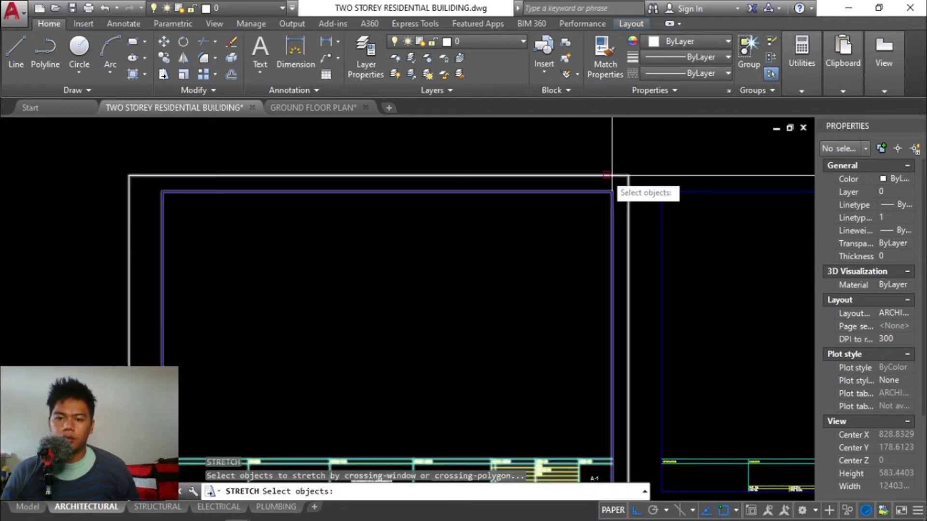
key("Escape")
key("Escape")
key("Escape")
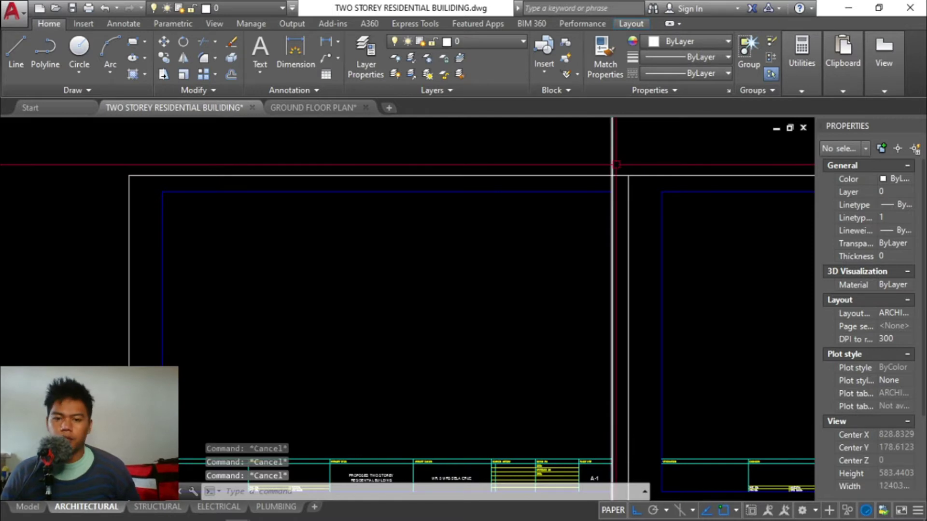
type("o")
key("Return")
Step: Offset the vertical line leftwards twice at a distance of 80
type("80")
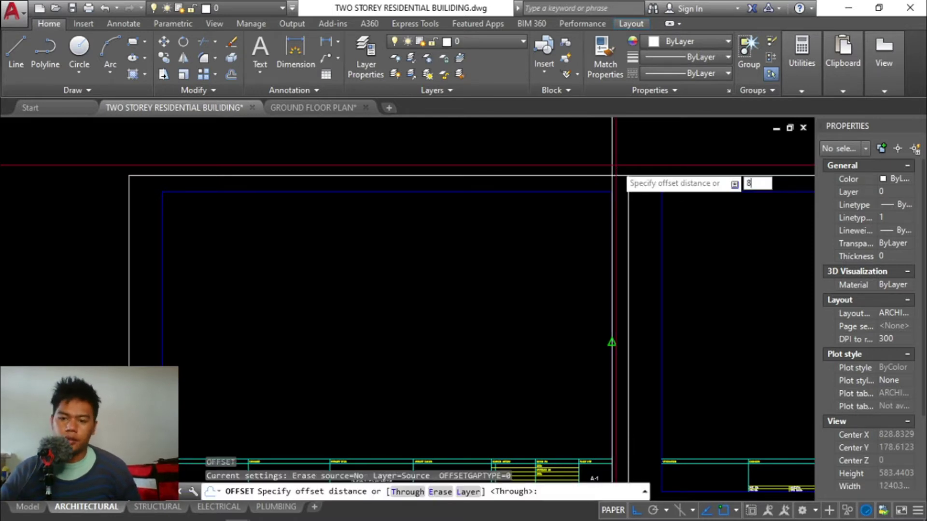
key("Return")
left_click(612, 162)
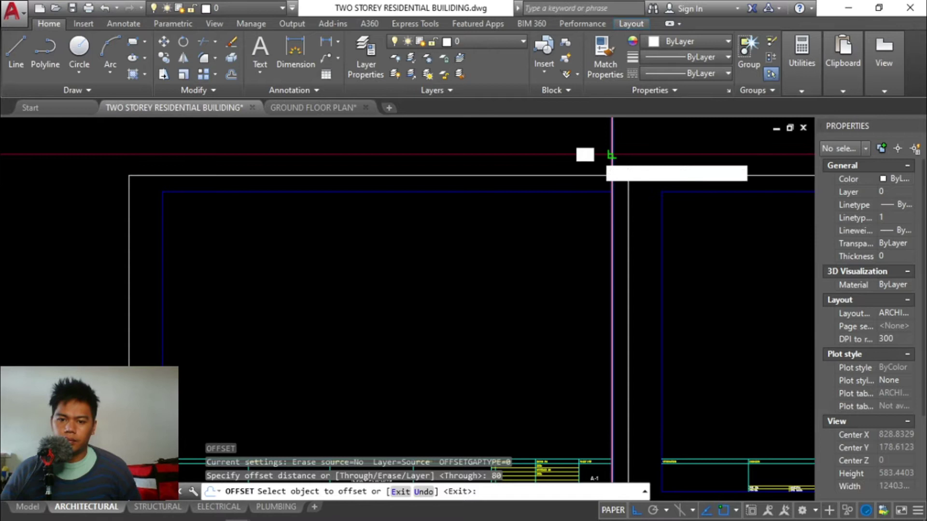
left_click(560, 157)
left_click(559, 154)
left_click(527, 152)
key("Return")
scroll(599, 189, "down", 4)
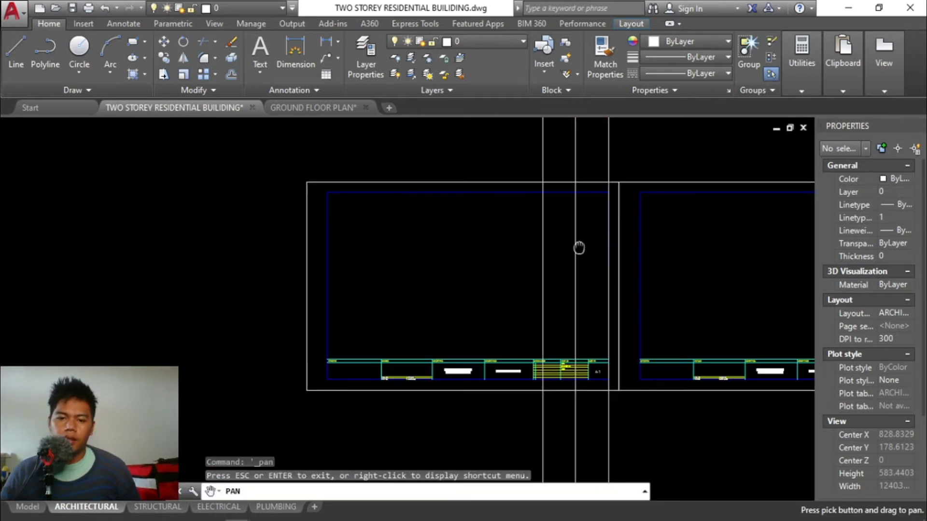
scroll(588, 202, "up", 6)
scroll(588, 201, "down", 4)
scroll(551, 194, "up", 6)
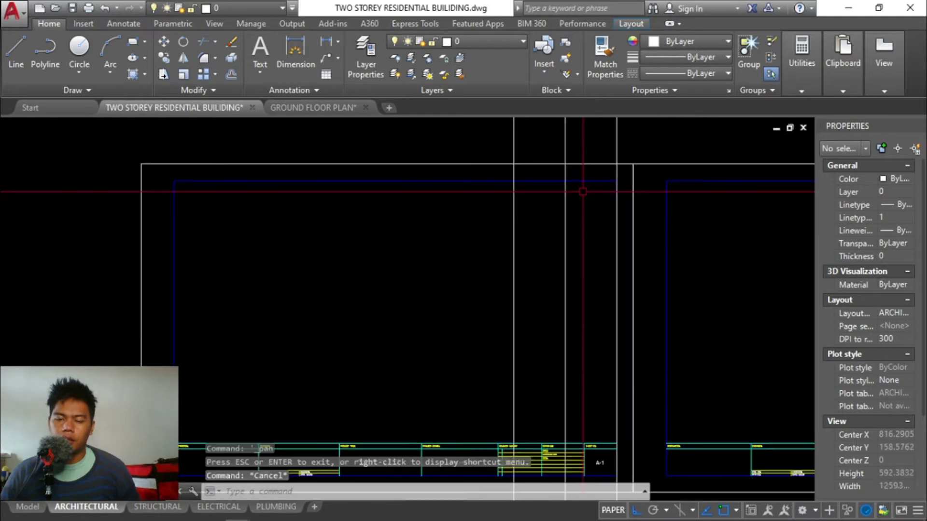
key("Escape")
key("Escape")
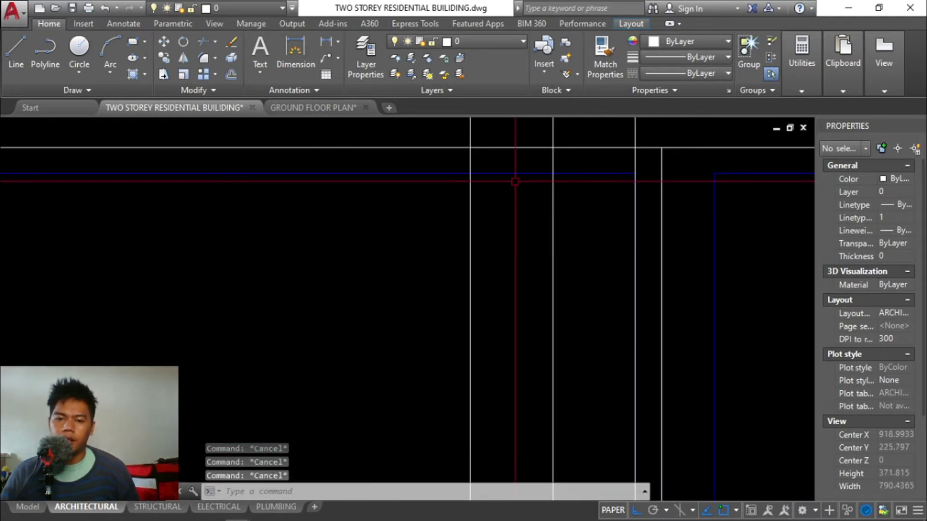
scroll(603, 179, "up", 3)
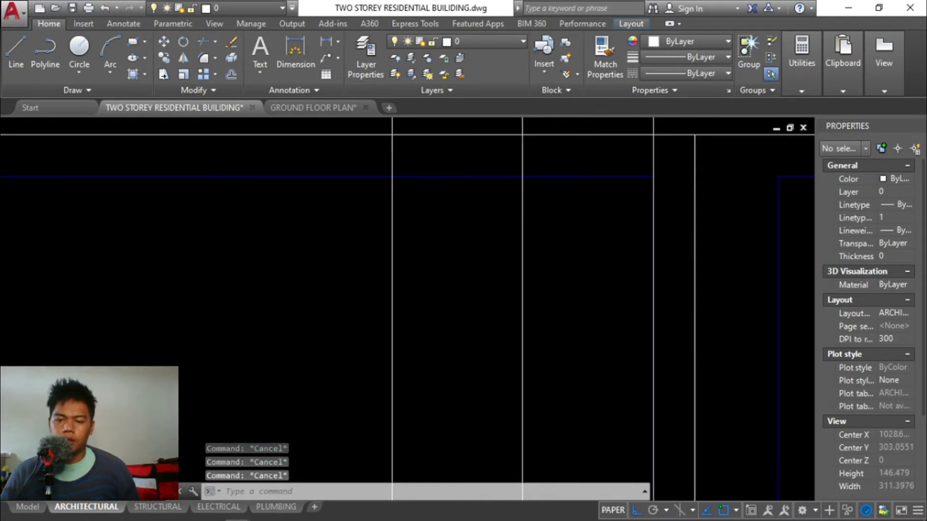
scroll(564, 186, "down", 3)
Step: Draw a short horizontal line joining the wall corner to the endpoint at the top
type("DD")
key("BackSpace")
key("BackSpace")
type("l")
key("Return")
left_click(543, 182)
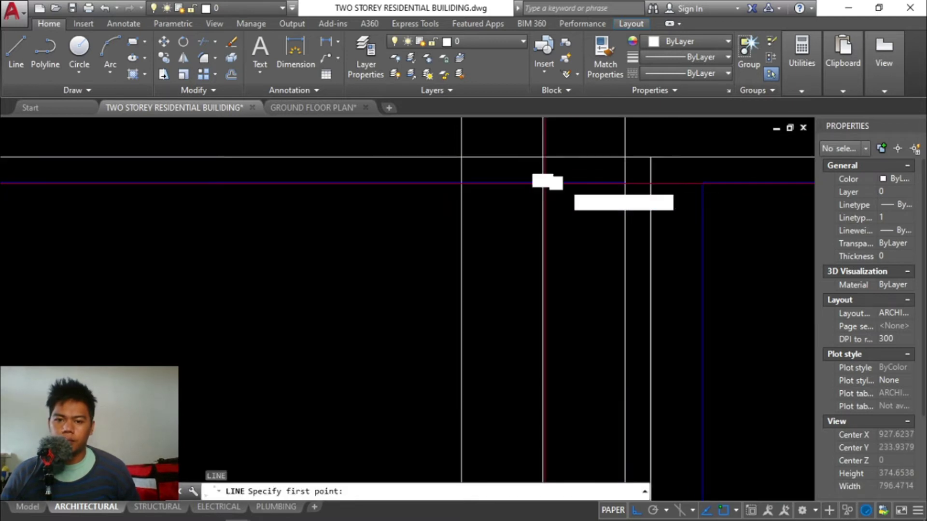
left_click(625, 183)
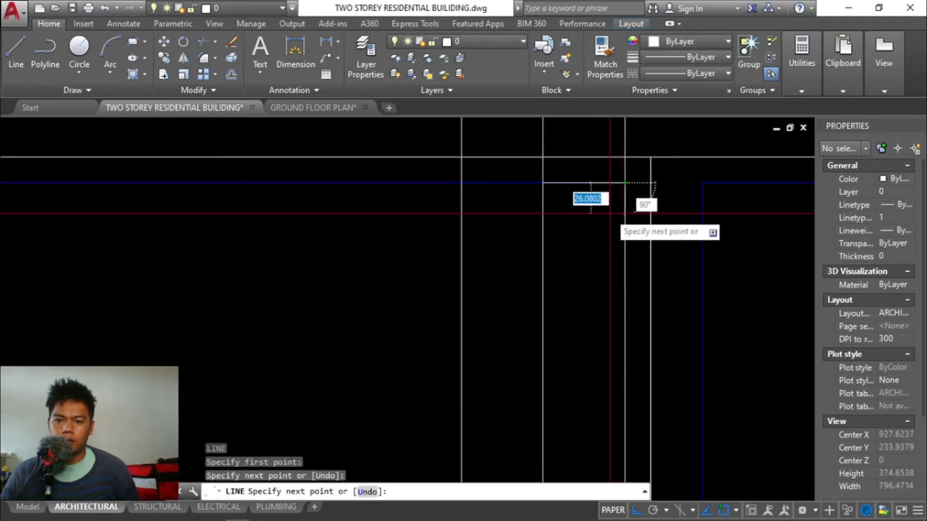
key("Escape")
key("Escape")
key("Escape")
scroll(599, 183, "down", 4)
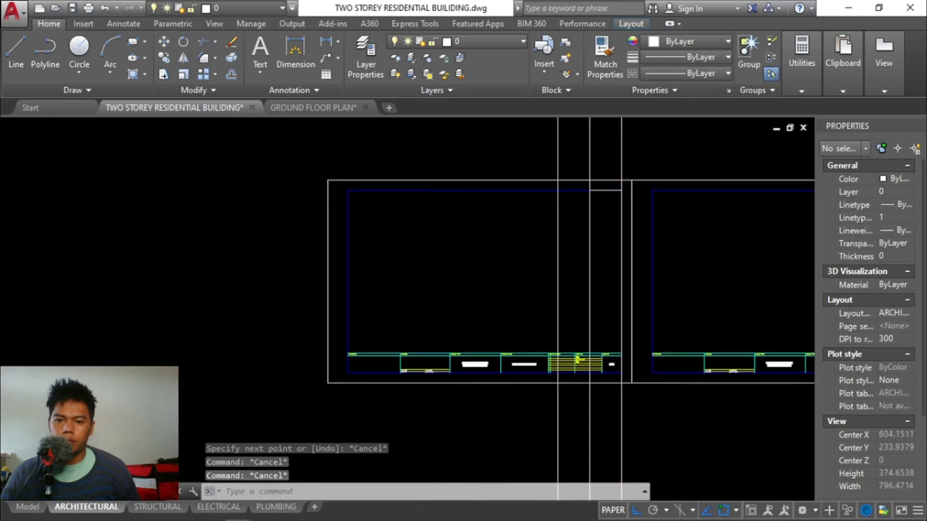
key("Escape")
Step: Measure the sheet border corner to corner with DIST, reading 762 by 508
type("dist")
key("Return")
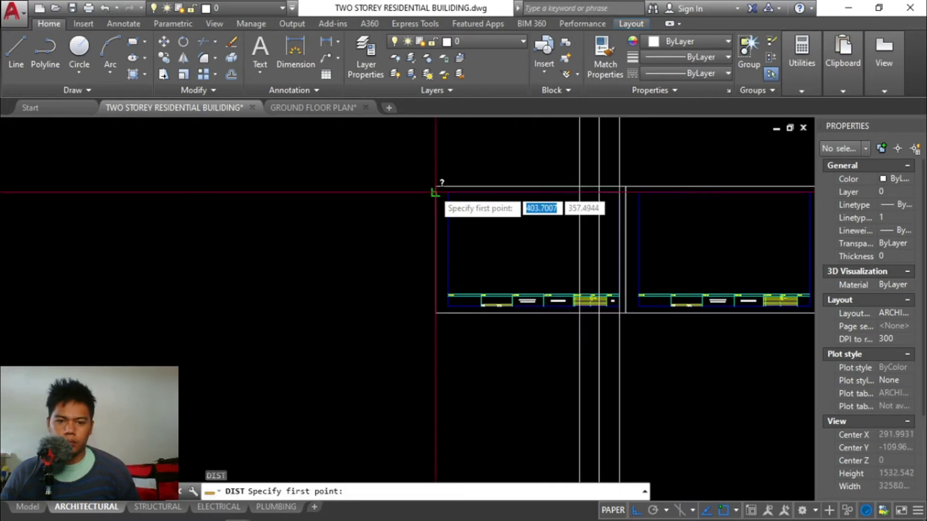
left_click(436, 186)
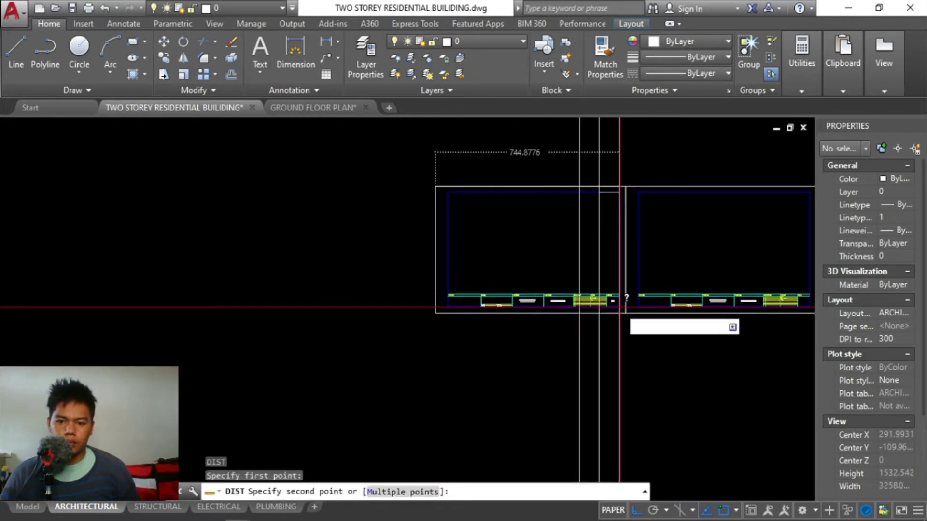
left_click(625, 312)
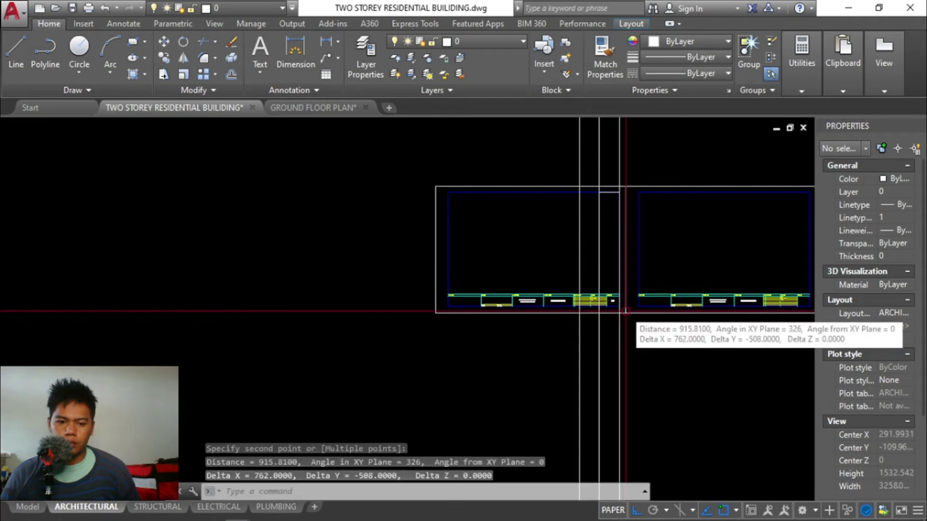
key("Escape")
key("Escape")
key("Escape")
Step: Draw another horizontal line extending the strip's top edge to the leftmost guide
scroll(601, 177, "up", 5)
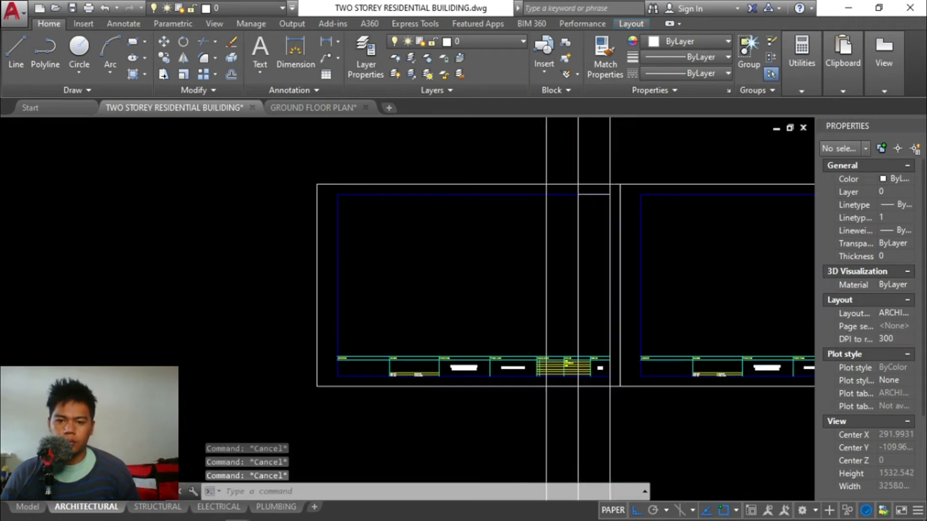
scroll(600, 177, "up", 2)
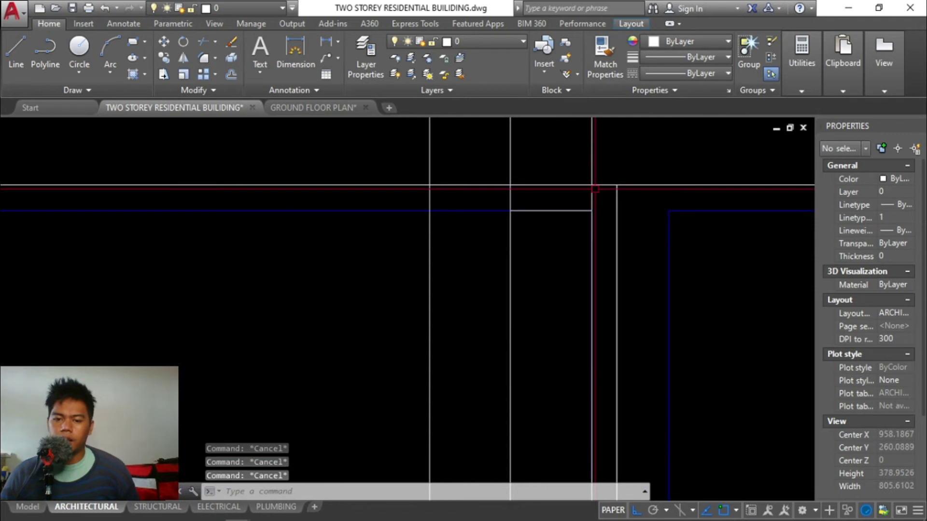
left_click(558, 211)
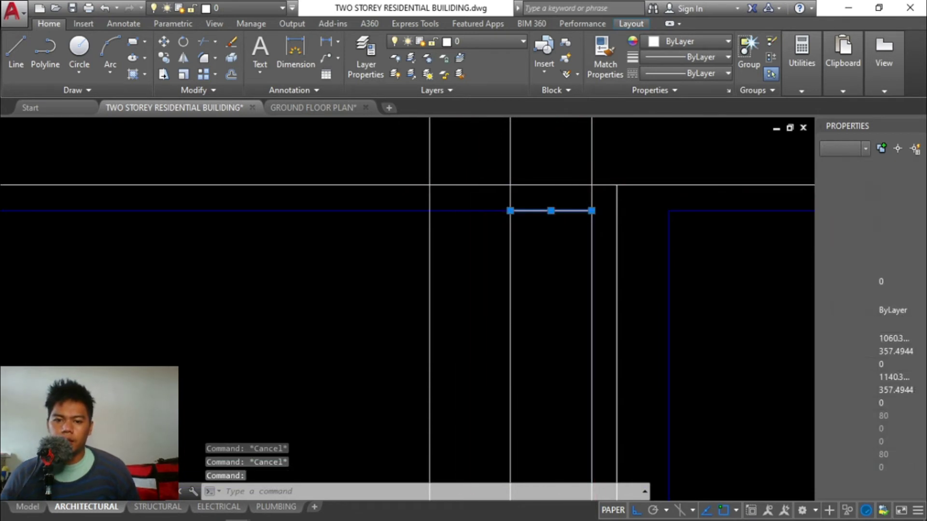
key("Escape")
type("l")
key("Return")
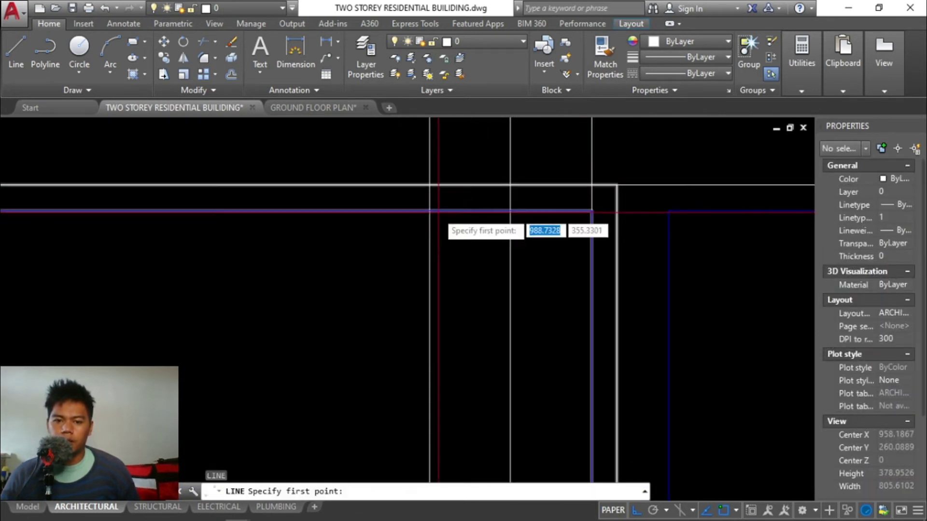
left_click(429, 210)
left_click(507, 211)
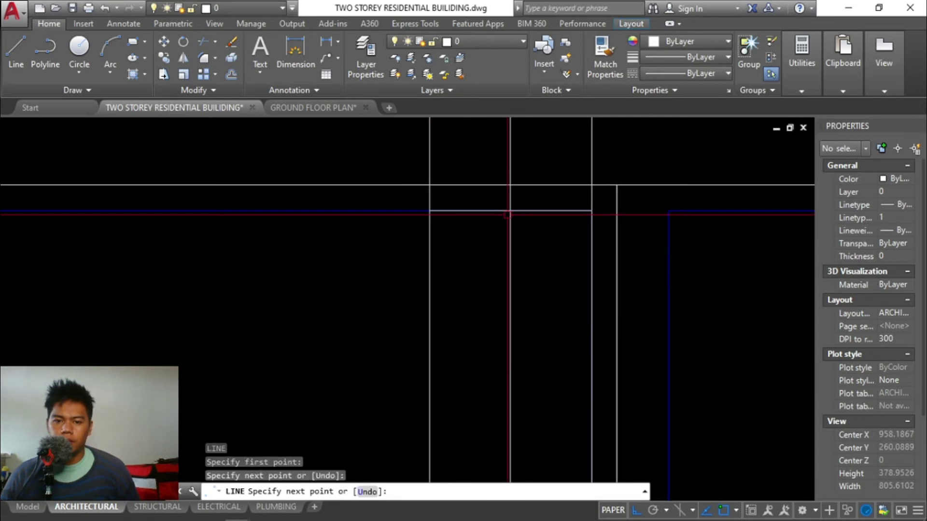
key("Escape")
key("Escape")
key("Escape")
scroll(516, 222, "down", 4)
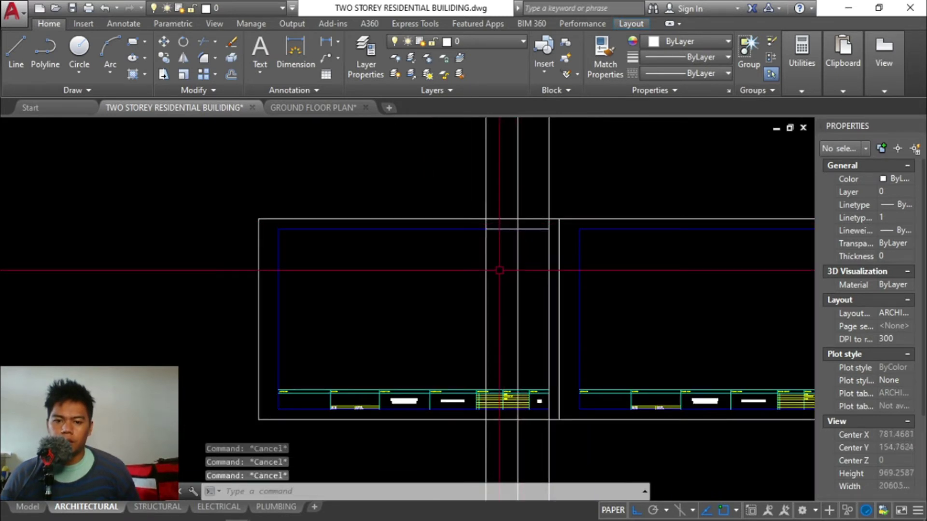
Step: Try TRIM and LINE, cancelling both without changing the drawing
scroll(494, 205, "up", 4)
type("tr")
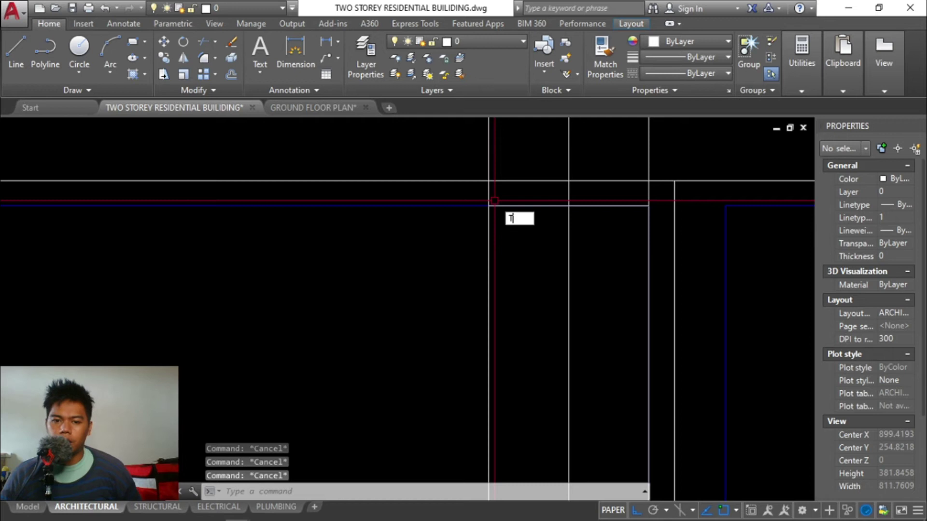
key("Return")
key("Return")
scroll(506, 192, "down", 3)
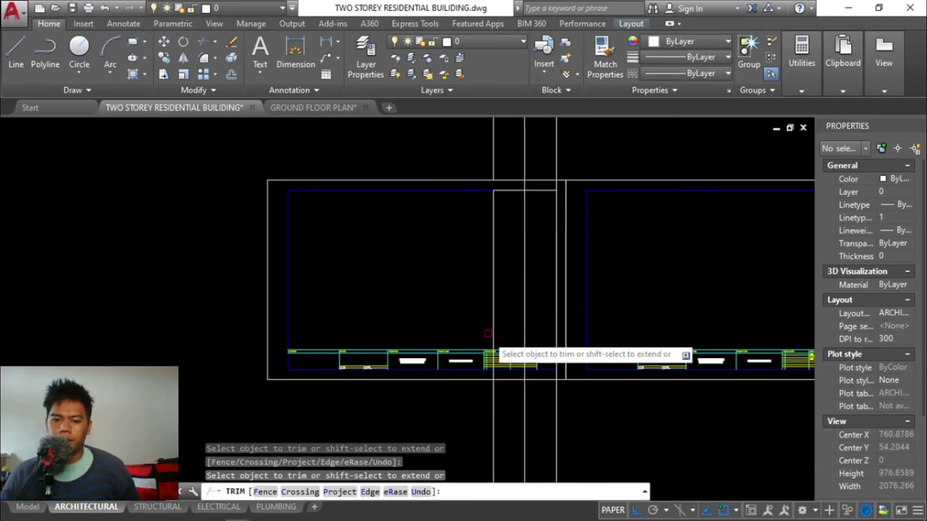
scroll(497, 350, "up", 12)
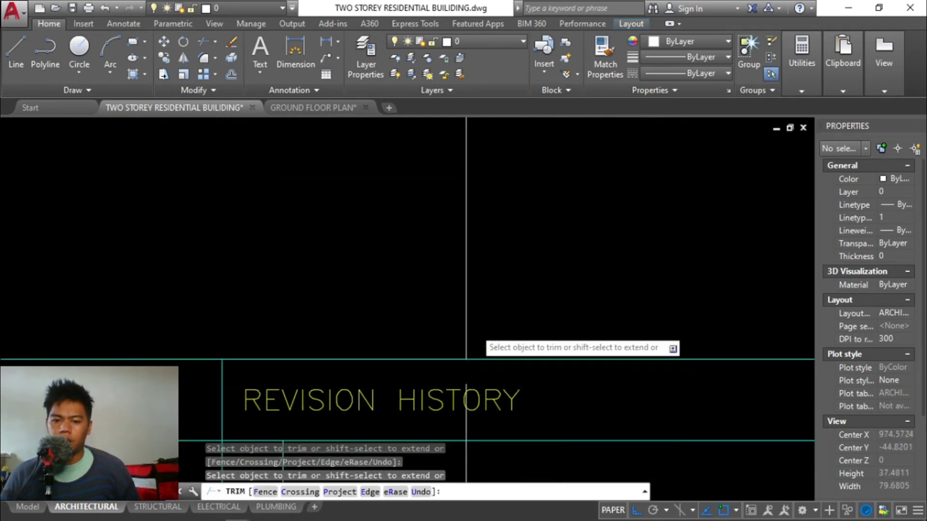
scroll(507, 337, "down", 9)
key("Escape")
scroll(514, 330, "up", 8)
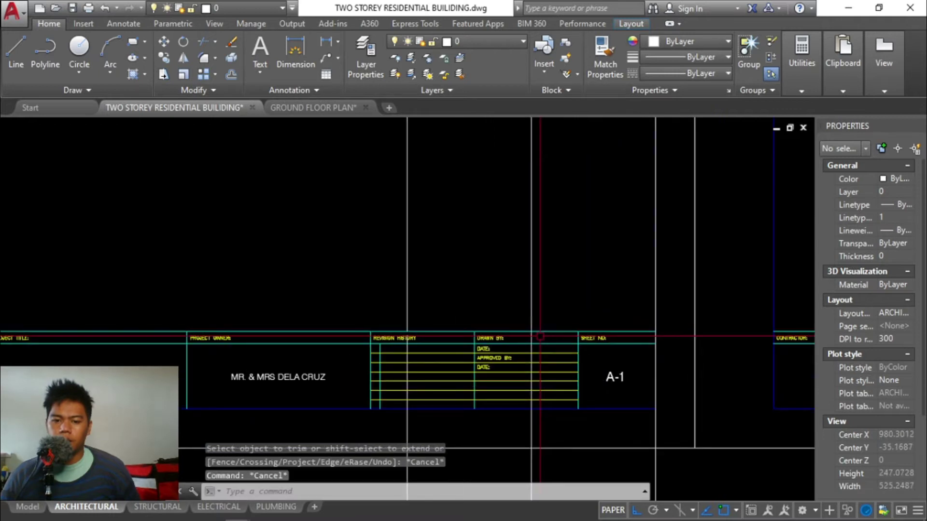
type("l")
key("Return")
key("Escape")
scroll(536, 341, "up", 2)
type("l")
key("Return")
left_click(488, 341)
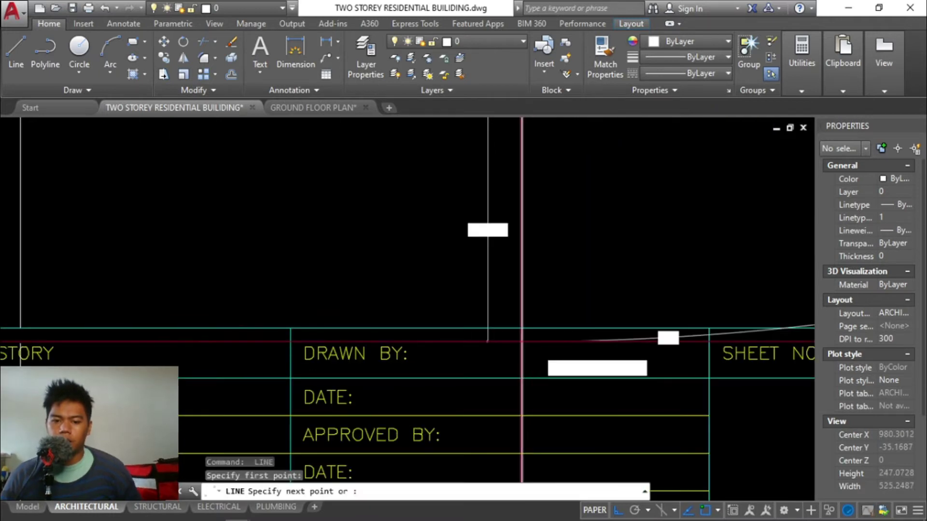
key("Escape")
Step: Run TRIM with a crossing selection on the lines in the title block area
type("tr")
key("Return")
key("Return")
left_click(509, 340)
left_click(512, 349)
scroll(514, 290, "down", 5)
scroll(513, 244, "up", 3)
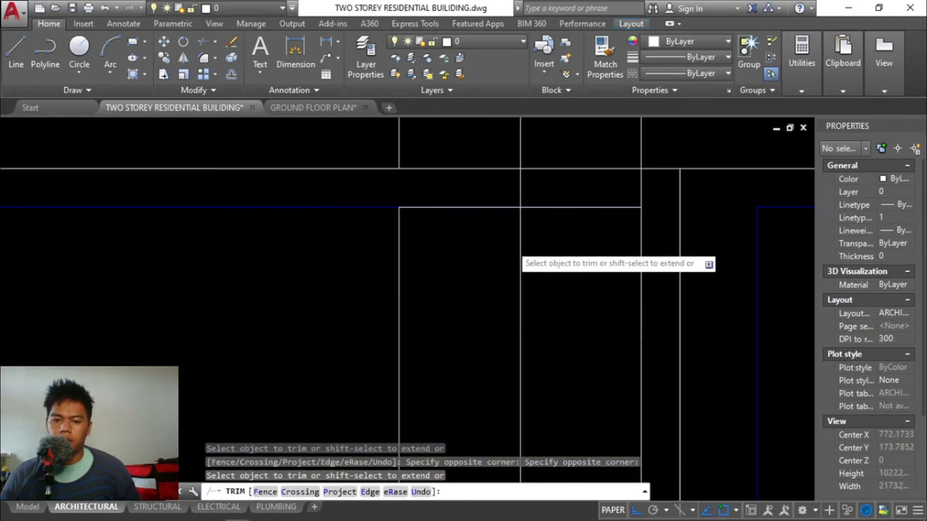
scroll(527, 217, "down", 4)
key("Escape")
Step: Erase the three vertical guide segments sticking out above the sheet's frame
type("e")
key("Return")
left_click(589, 236)
left_click(560, 145)
left_click(407, 200)
key("Return")
key("Escape")
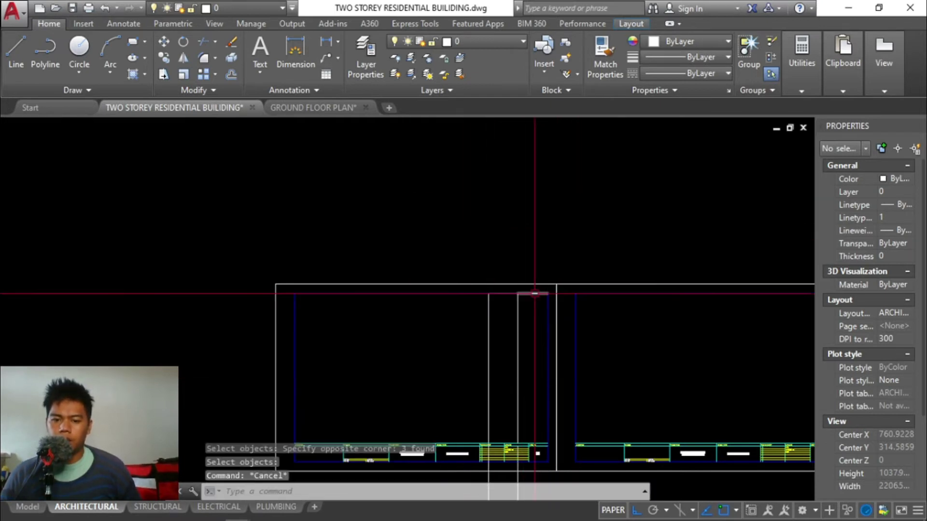
Step: Pan and zoom to bring the top of the new strip into view
scroll(535, 293, "up", 3)
scroll(531, 279, "up", 2)
left_click_drag(531, 279, 495, 217)
scroll(559, 223, "up", 1)
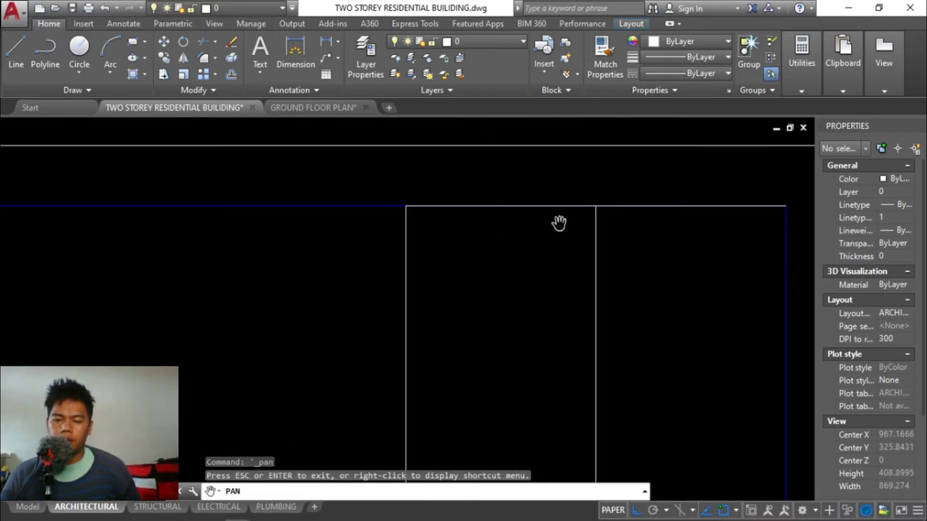
key("Escape")
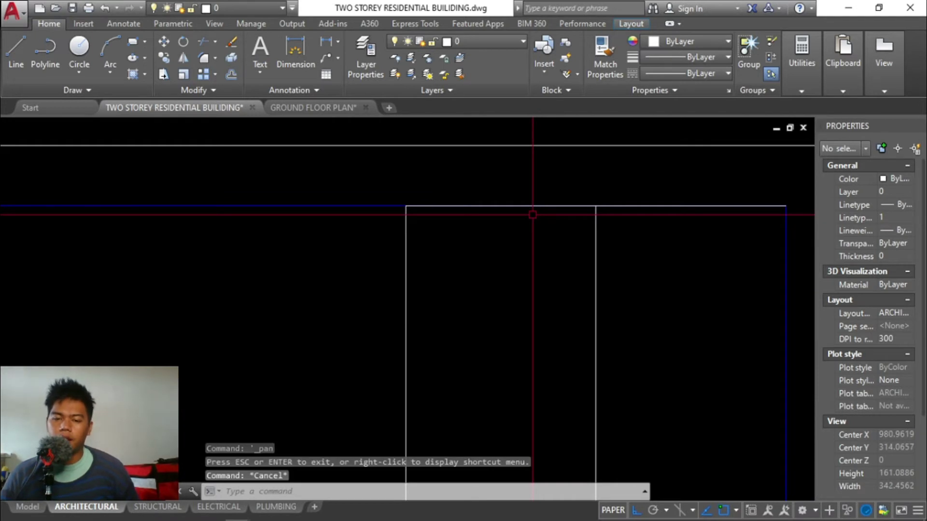
key("Escape")
key("Escape")
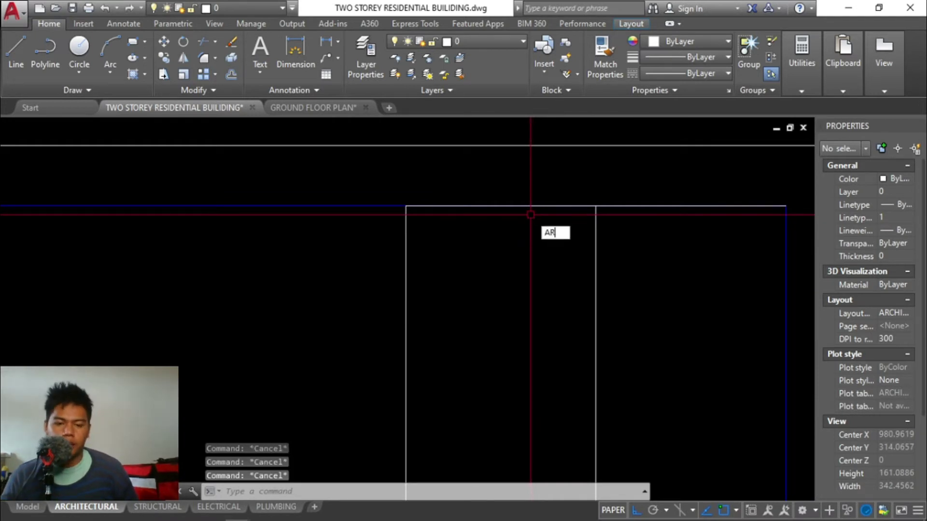
Step: Start a rectangular array of the strip's top line with a single column
type("AR")
key("Return")
left_click(493, 207)
key("Return")
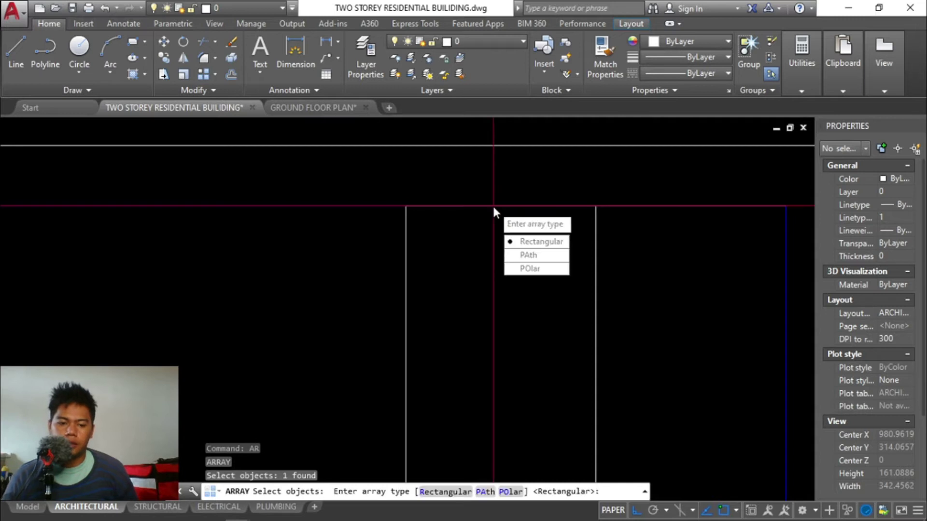
key("Return")
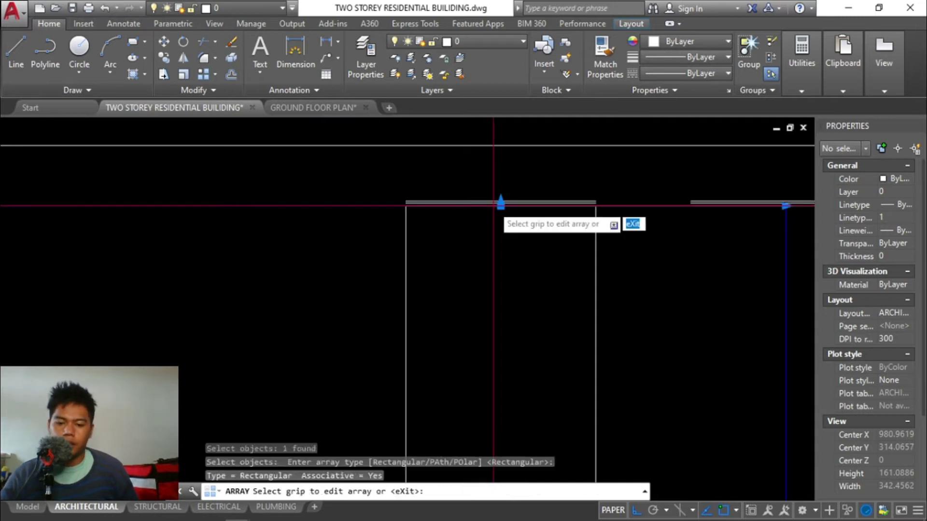
type("COL")
key("Return")
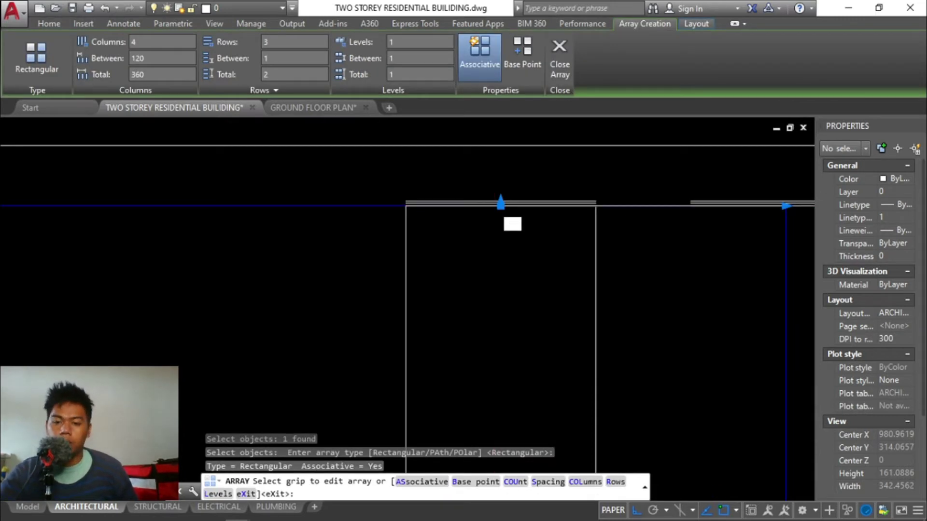
type("1")
key("Return")
Step: Set the array to 15 rows spaced -4 downward, then select the finished line array
key("Return")
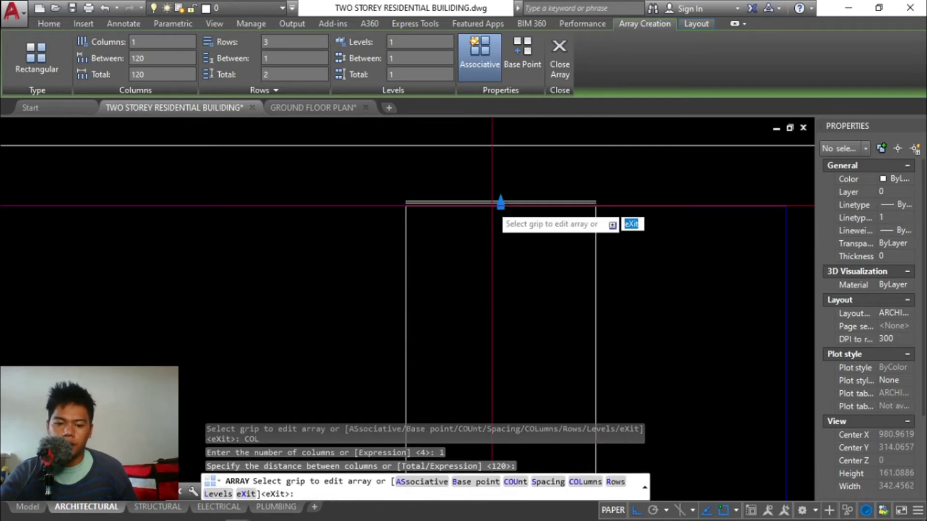
type("ROW")
key("Return")
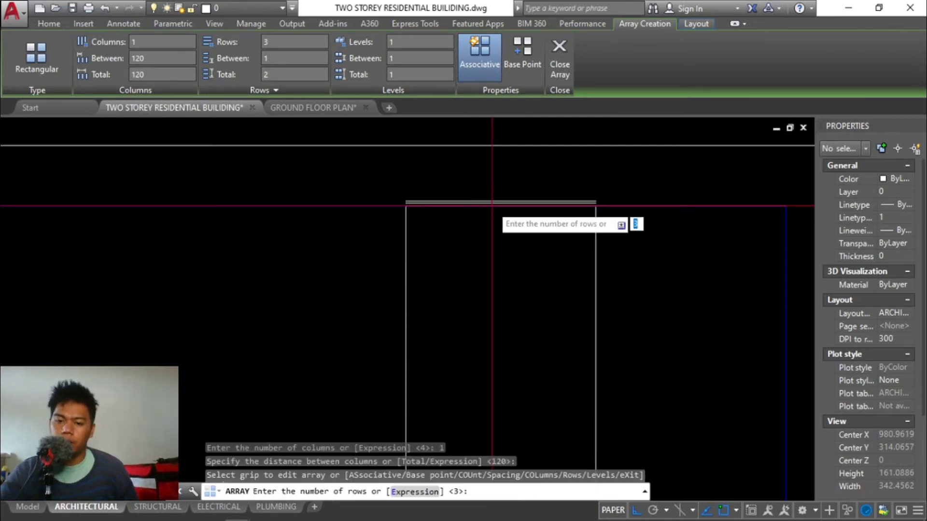
type("15")
key("Return")
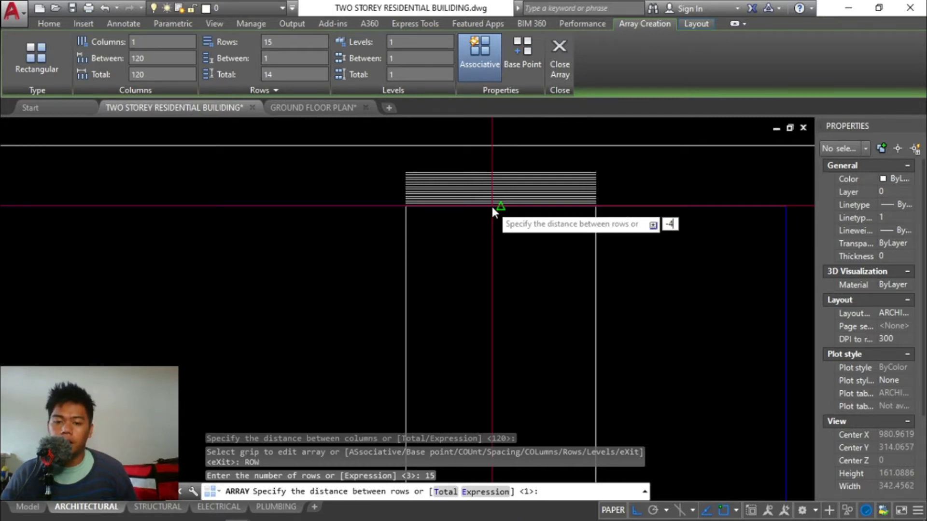
key("Return")
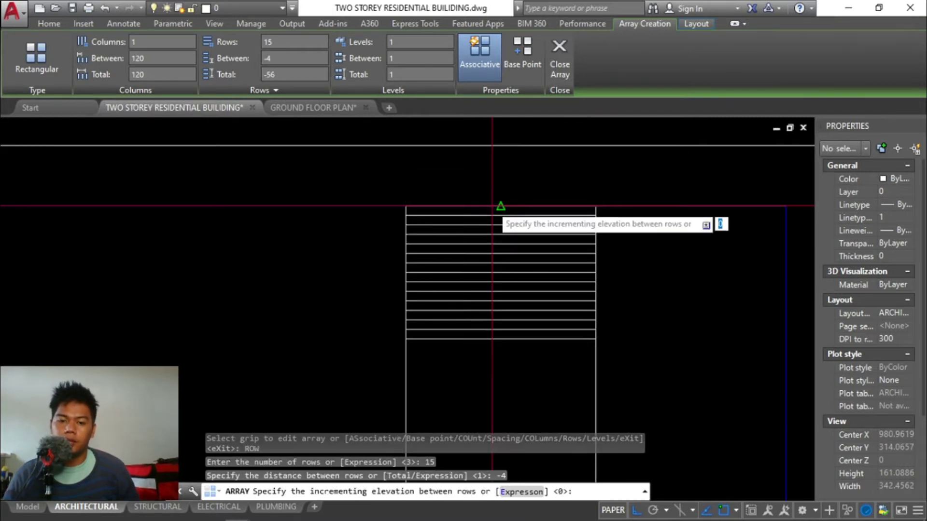
scroll(498, 202, "down", 4)
scroll(516, 208, "up", 2)
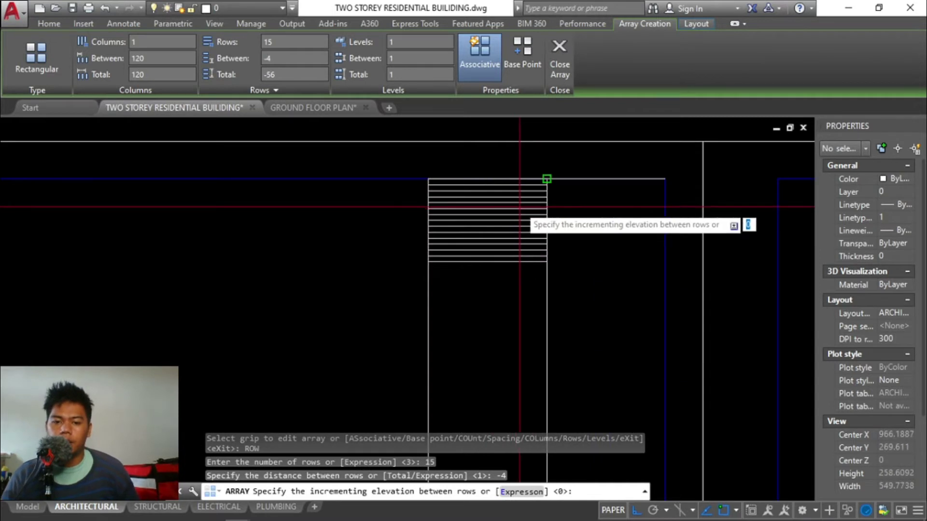
key("Escape")
key("Escape")
key("Escape")
key("Escape")
left_click(500, 241)
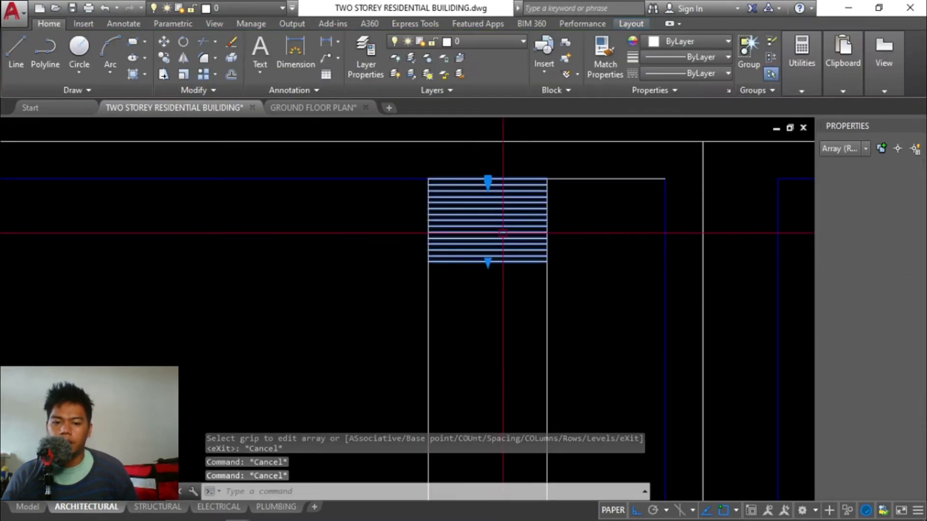
Step: Stretch the line array's row grip to 102 rows, down to the title block
left_click(487, 262)
scroll(482, 245, "down", 3)
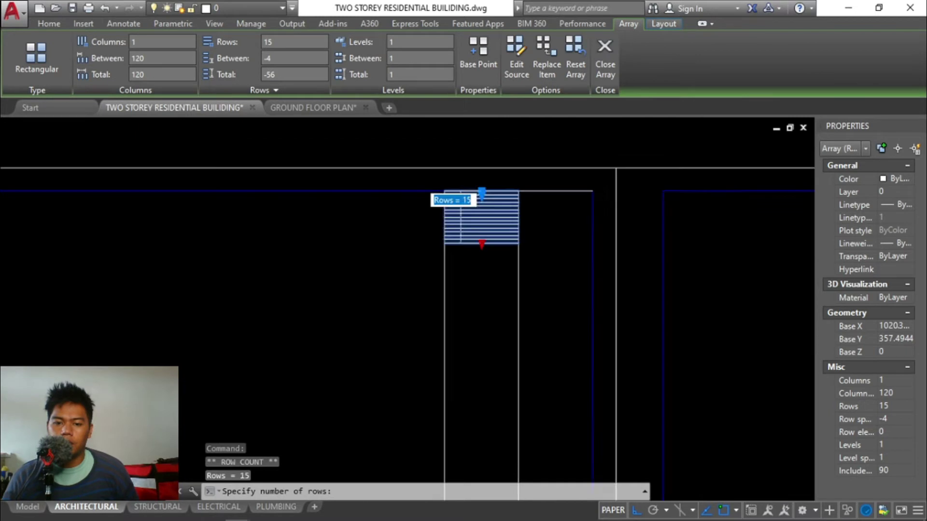
scroll(463, 401, "up", 5)
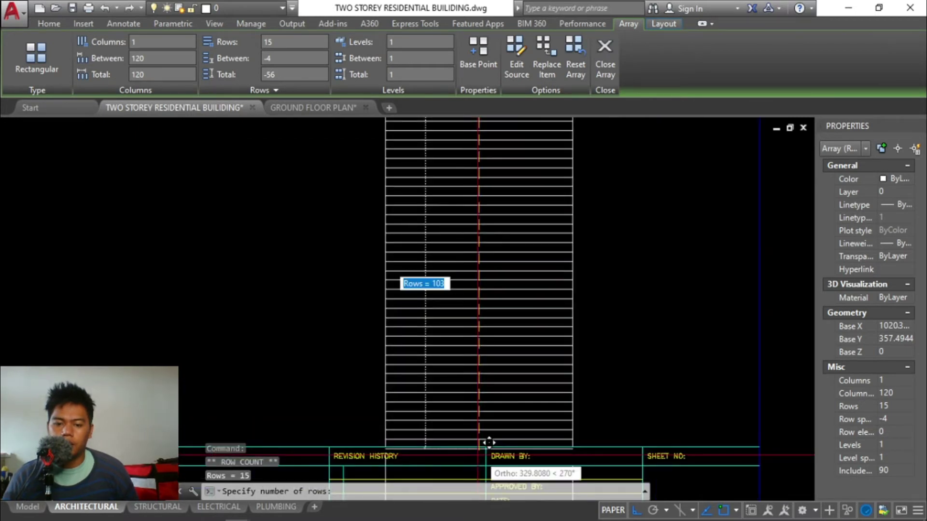
left_click(478, 433)
scroll(473, 439, "up", 5)
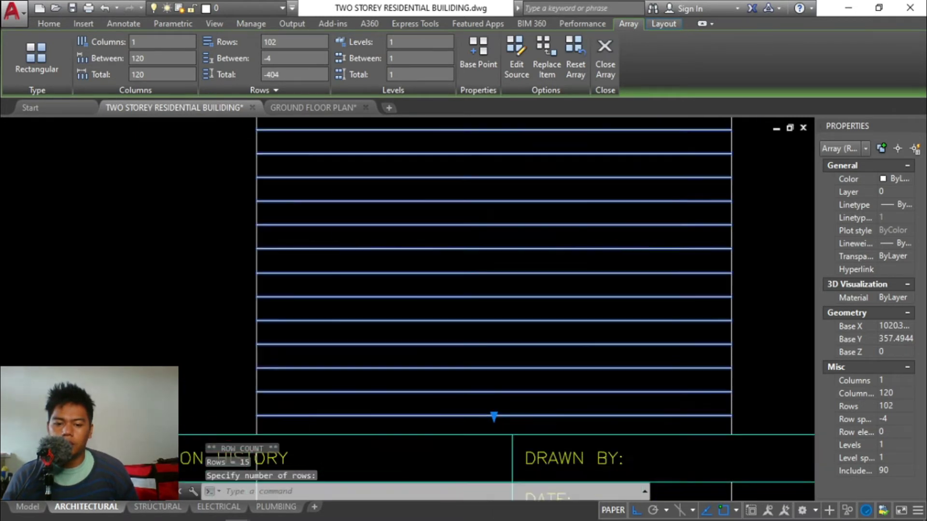
key("Escape")
key("Escape")
scroll(471, 309, "down", 6)
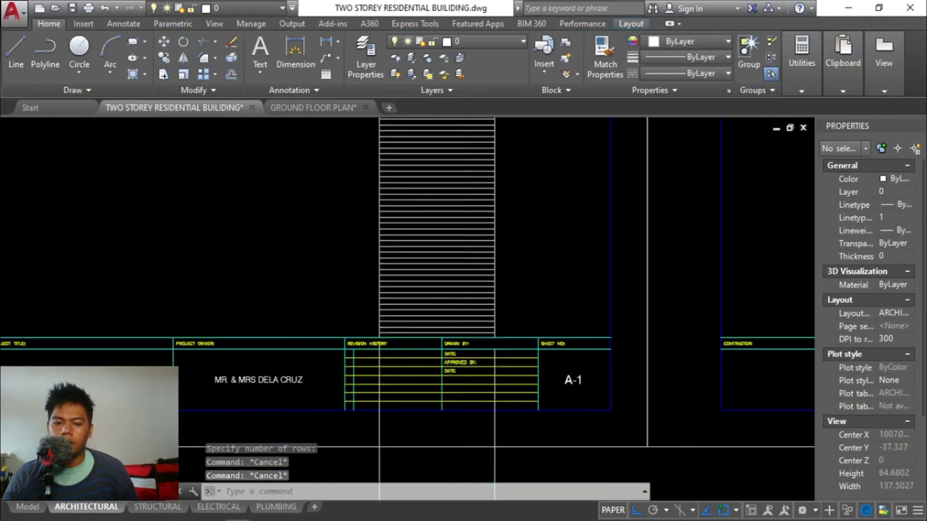
Step: Pan the view to centre the stair lines and select the line array
right_click(471, 121)
left_click(477, 189)
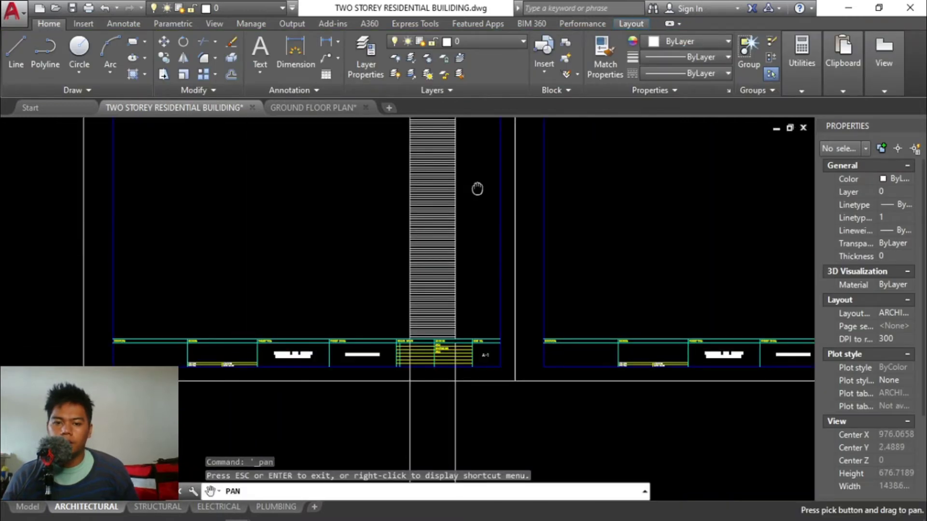
left_click_drag(477, 189, 431, 274)
scroll(431, 274, "up", 3)
scroll(428, 292, "up", 5)
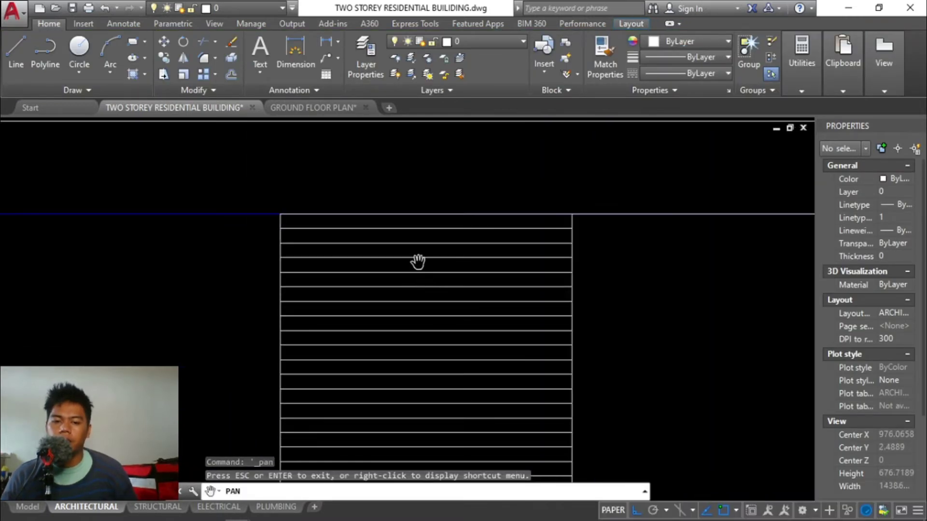
key("Escape")
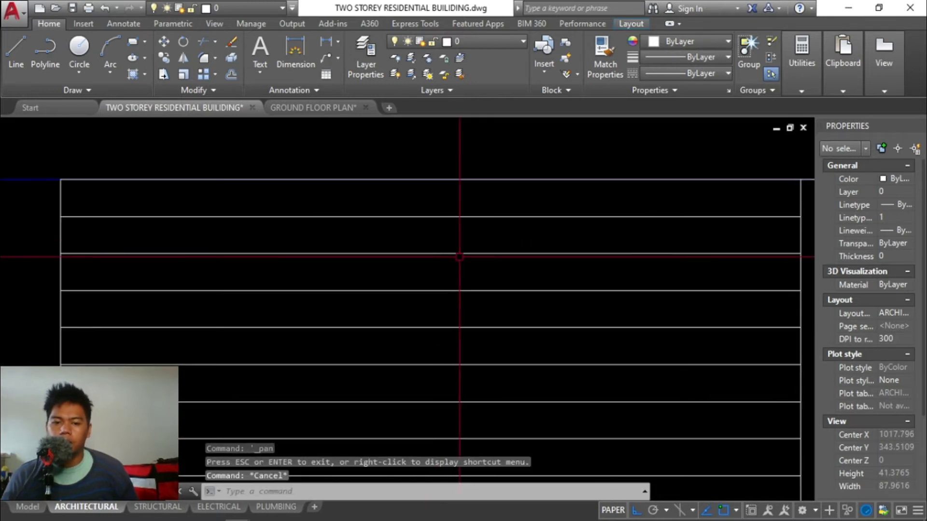
left_click(459, 255)
scroll(449, 251, "down", 4)
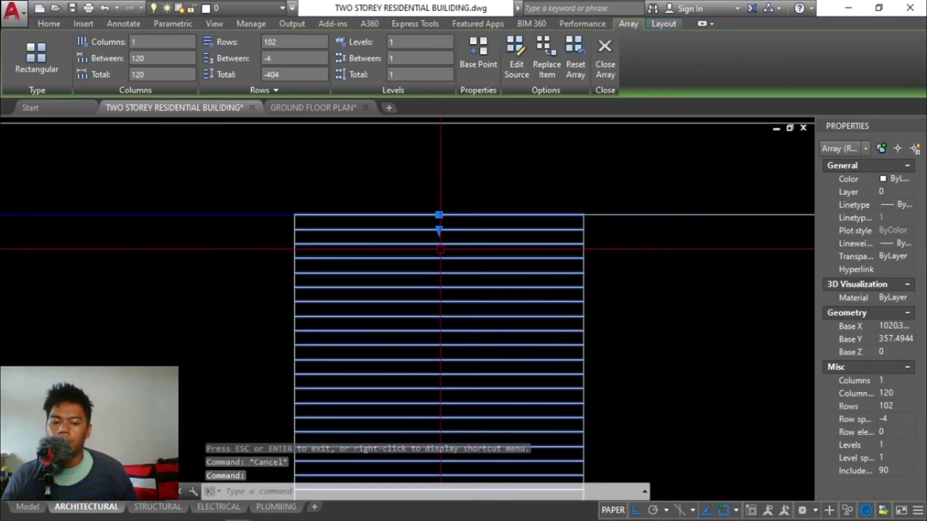
Step: Explode the line array into separate lines
key("Return")
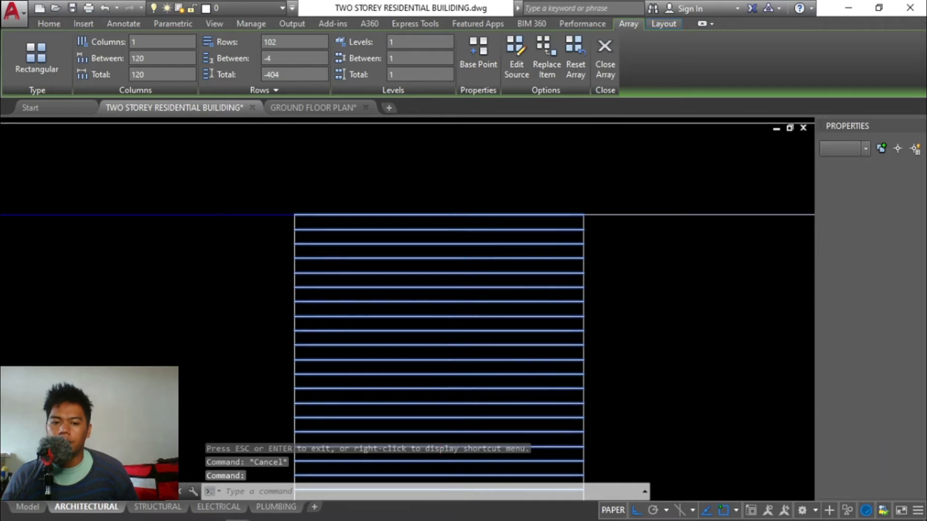
left_click(451, 224)
left_click(434, 235)
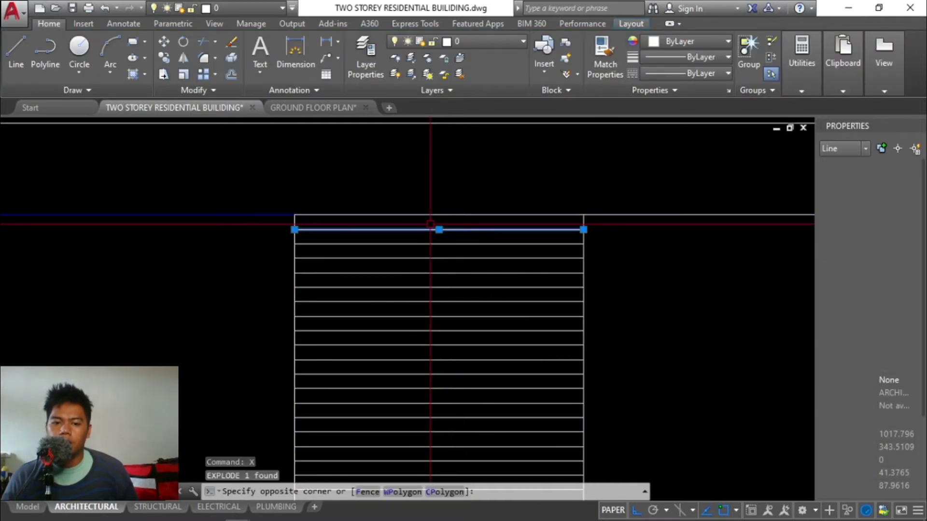
key("Escape")
key("Escape")
key("Escape")
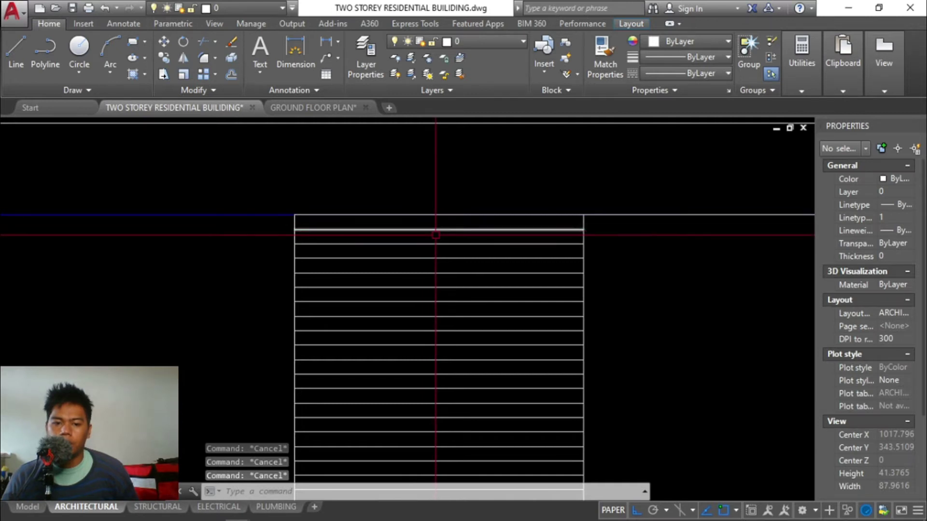
Step: Erase the two uppermost horizontal lines under the column's top edge with E
type("e")
key("Return")
left_click(447, 251)
left_click(437, 222)
key("Return")
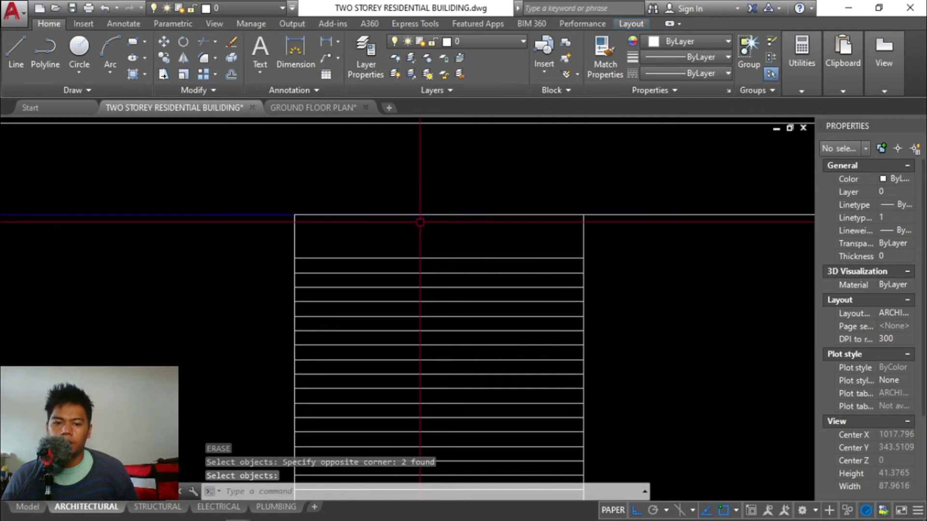
key("Escape")
key("Escape")
key("Escape")
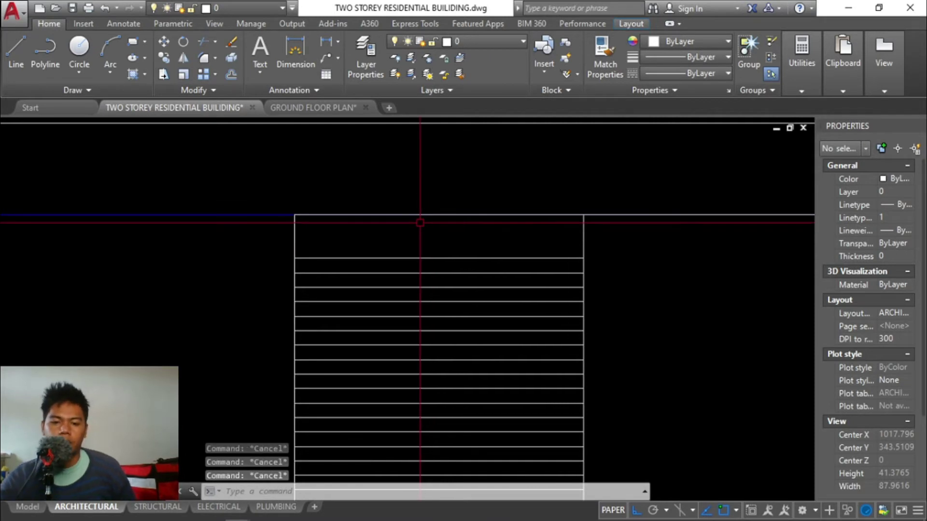
Step: Select both vertical side lines and bring up the Layer list
left_click(584, 227)
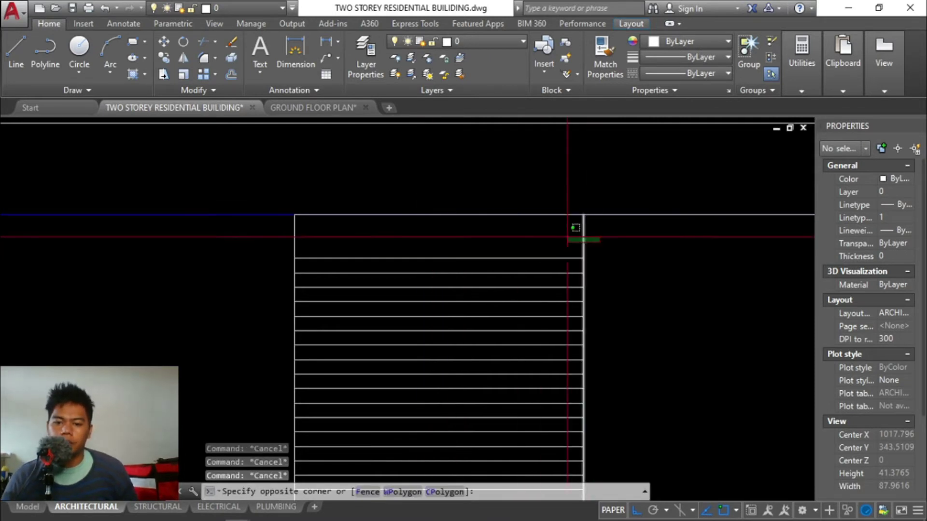
left_click(548, 235)
left_click(548, 234)
left_click(301, 235)
left_click(260, 236)
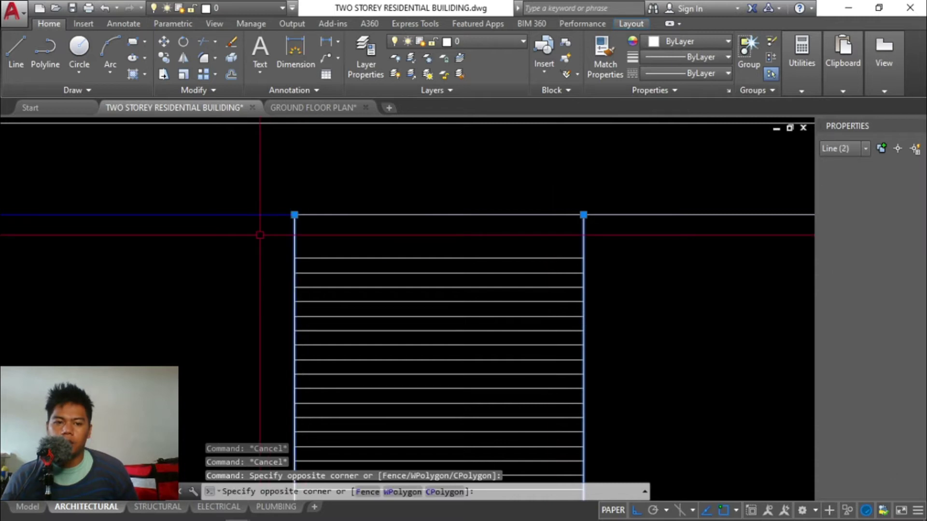
left_click(465, 39)
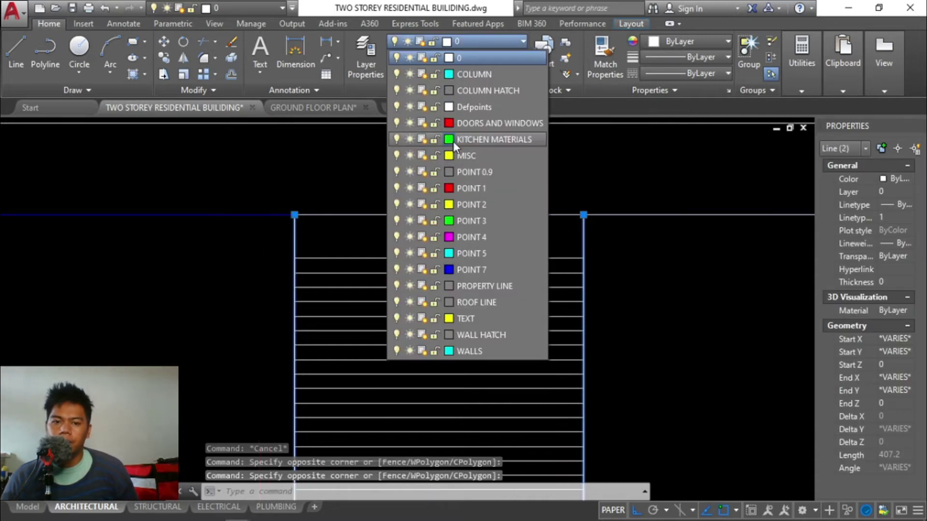
Step: Assign the side lines to POINT 5 and all 101 horizontal lines to red layer POINT 1
left_click(473, 254)
scroll(502, 264, "down", 8)
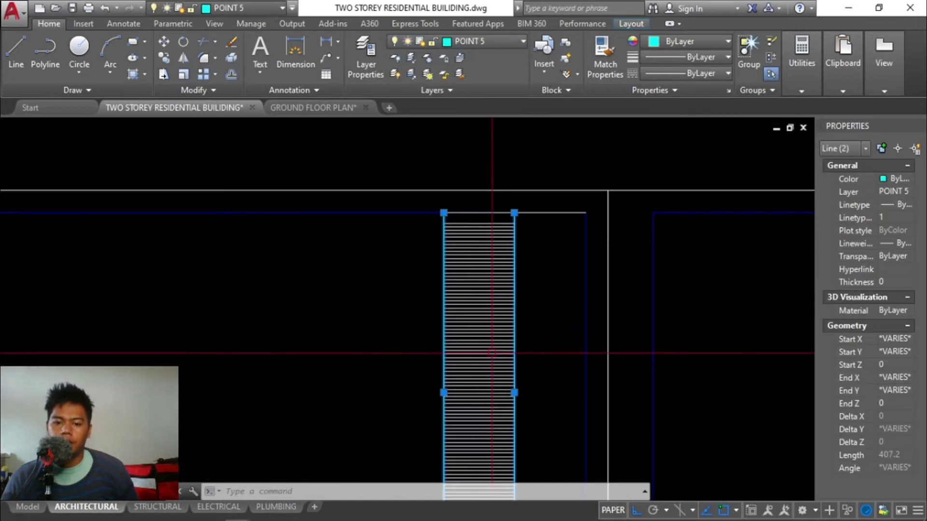
scroll(469, 402, "up", 6)
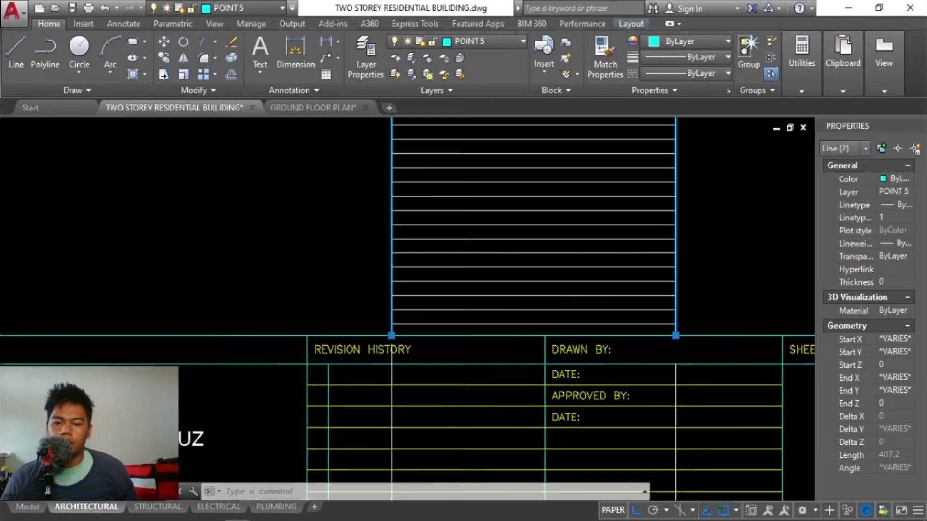
left_click(560, 327)
scroll(560, 327, "down", 6)
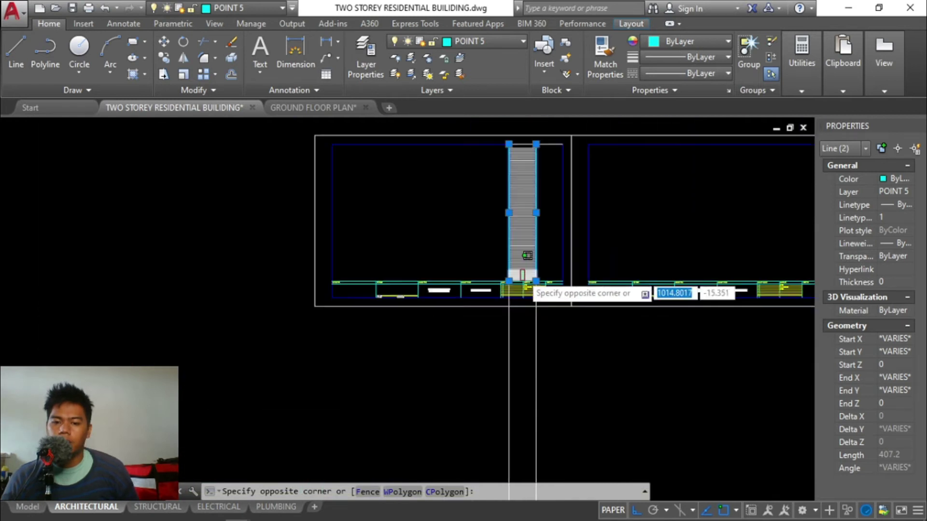
scroll(526, 164, "up", 3)
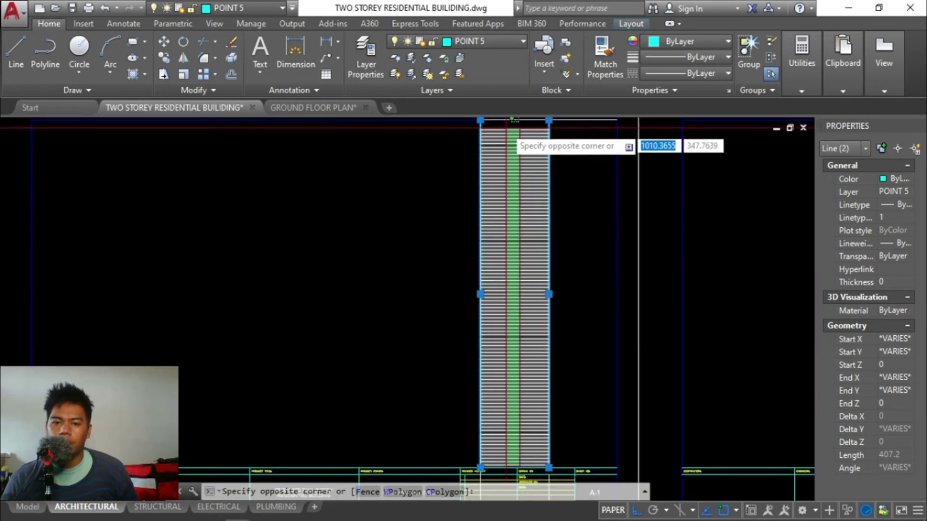
left_click(506, 127)
left_click(470, 39)
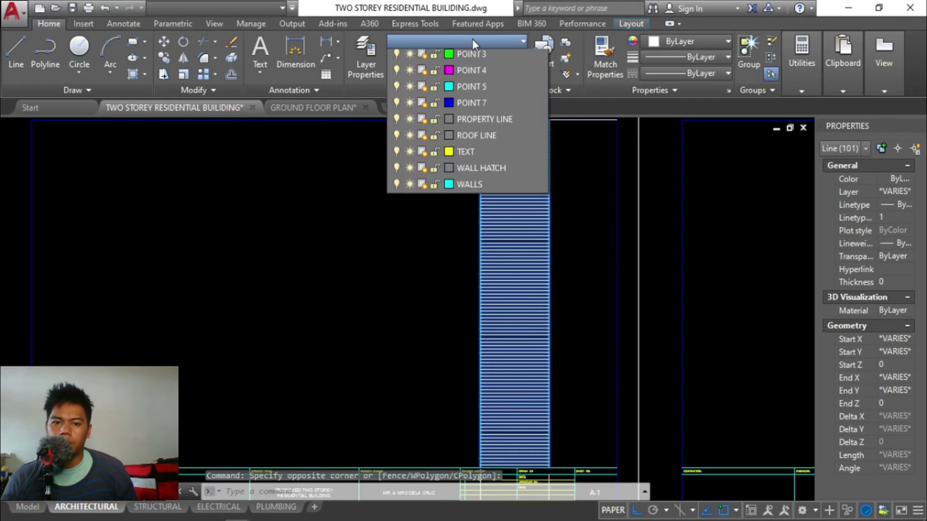
left_click(484, 188)
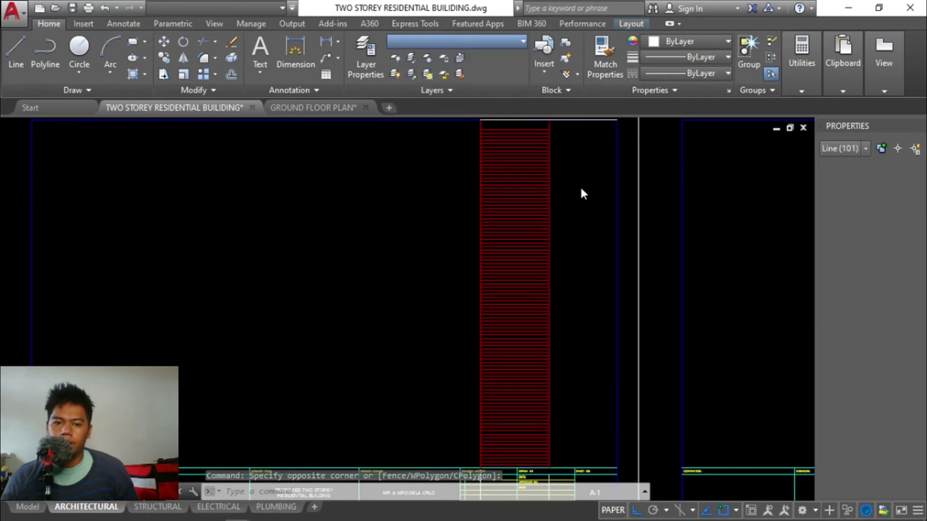
scroll(574, 279, "down", 2)
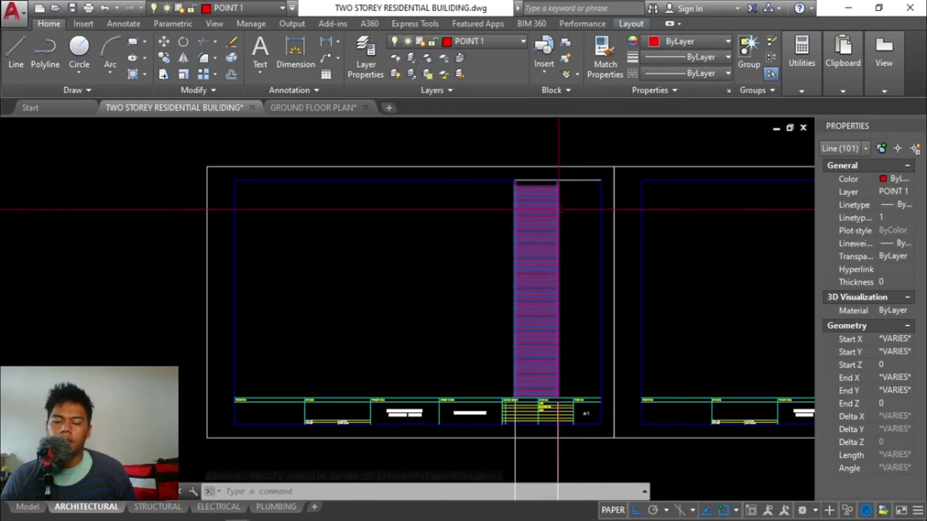
scroll(559, 201, "up", 4)
key("Escape")
Step: Put the table's right and left vertical border lines on layer POINT 5
left_click(554, 188)
scroll(554, 188, "up", 3)
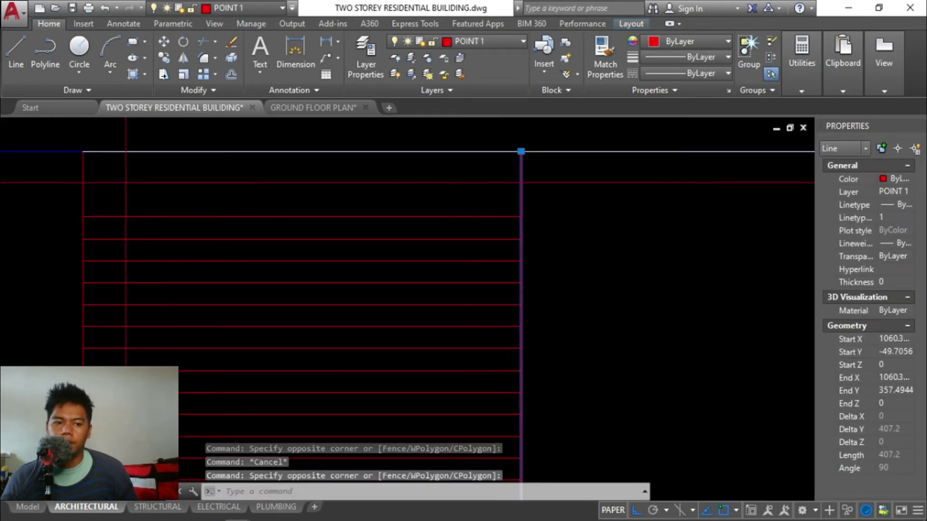
left_click(68, 173)
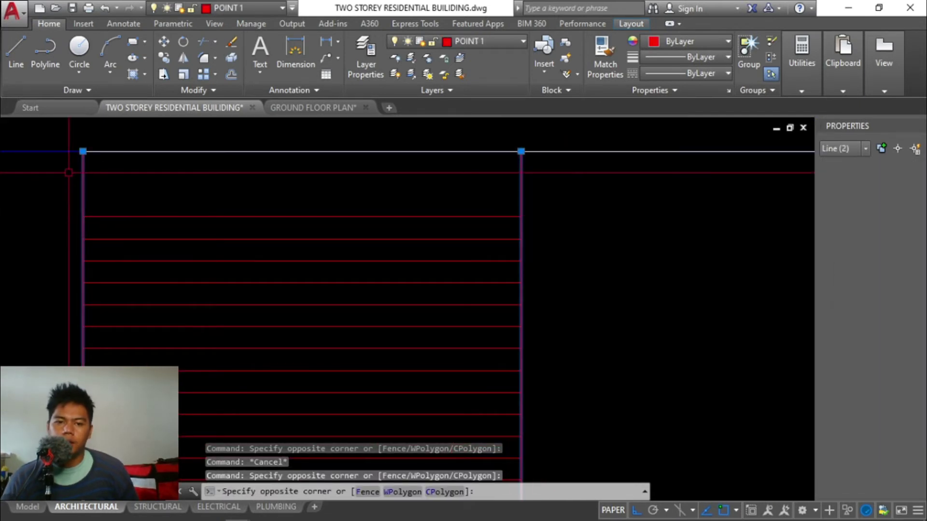
left_click(485, 42)
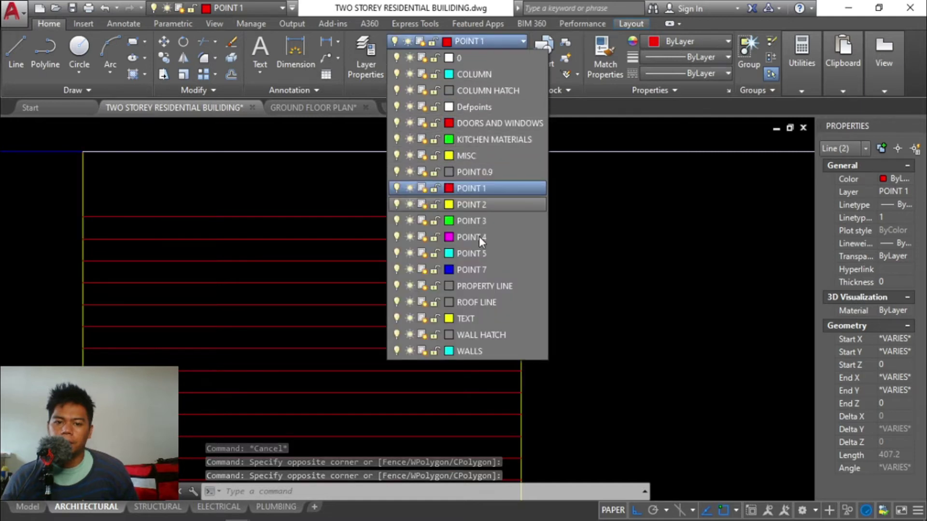
left_click(481, 253)
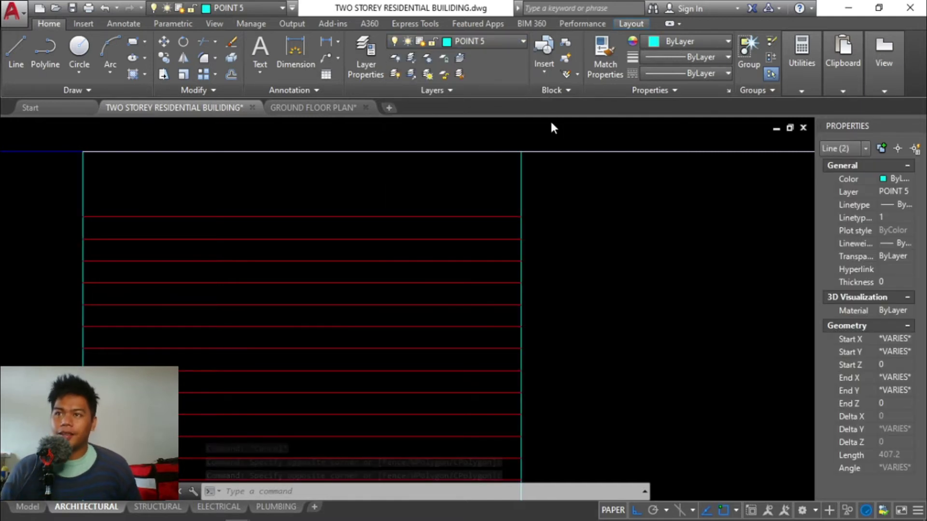
scroll(555, 129, "down", 5)
scroll(511, 174, "up", 4)
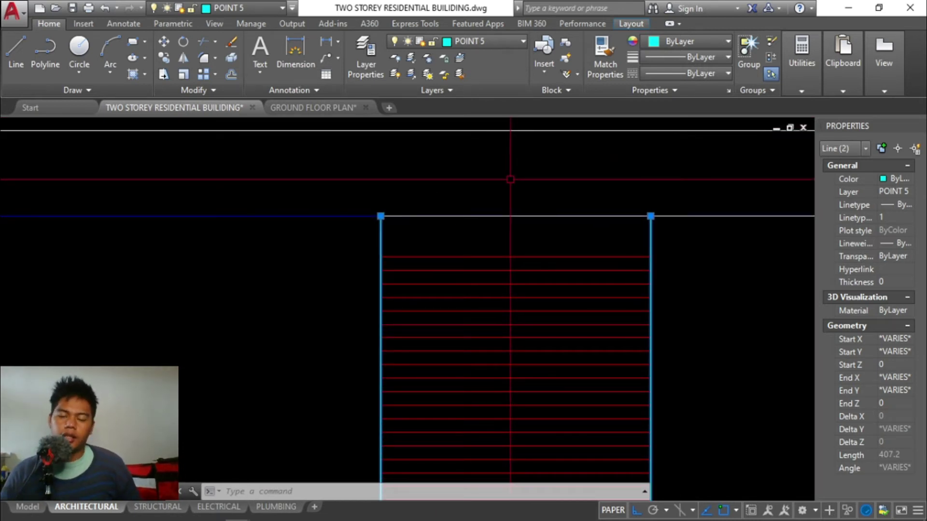
key("Escape")
key("Escape")
key("Escape")
Step: Start single-line text (DT) with style SWISS and middle-centre justification
type("text")
key("Return")
key("Escape")
type("DT")
key("Return")
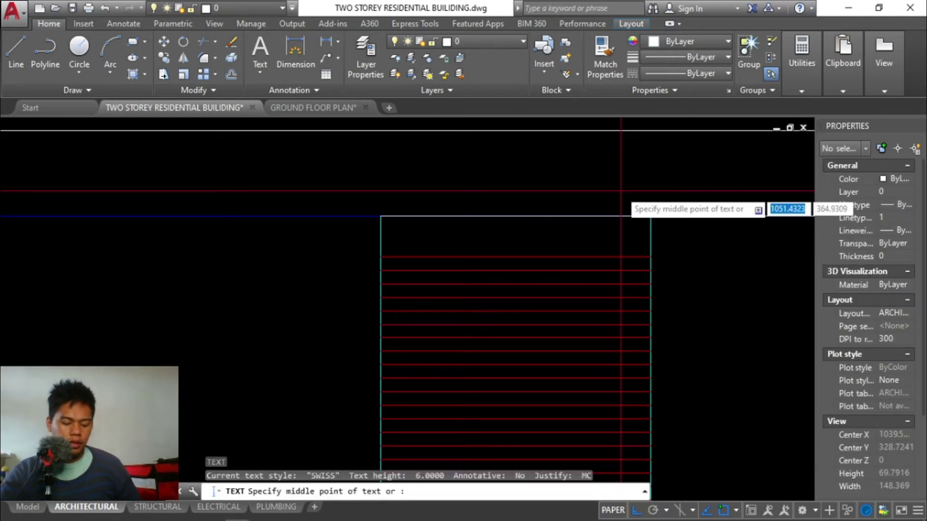
type("j")
key("Return")
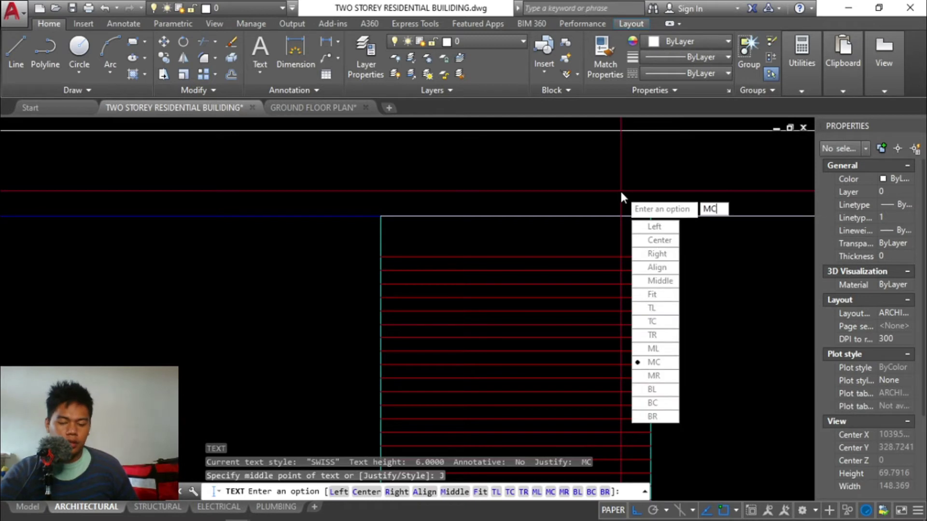
key("Escape")
type("DT")
key("Return")
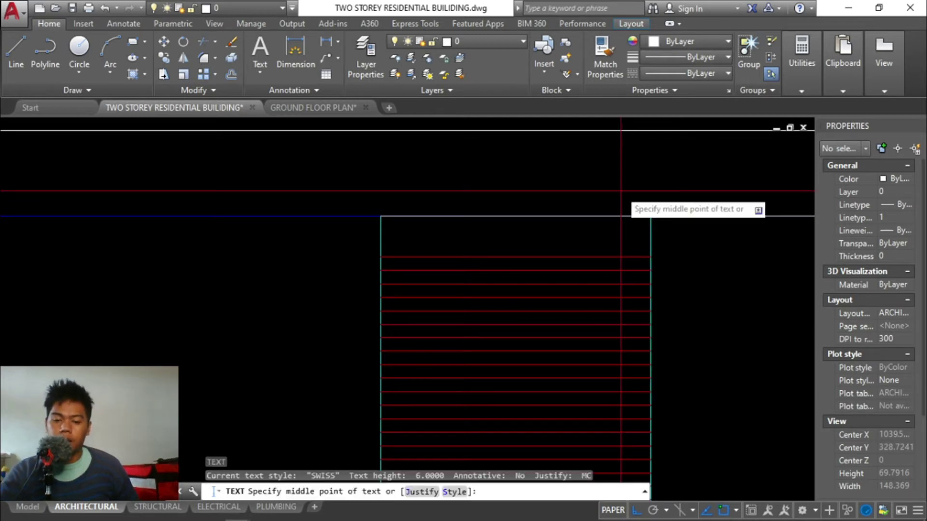
type("s")
key("Return")
key("Return")
type("j")
key("Return")
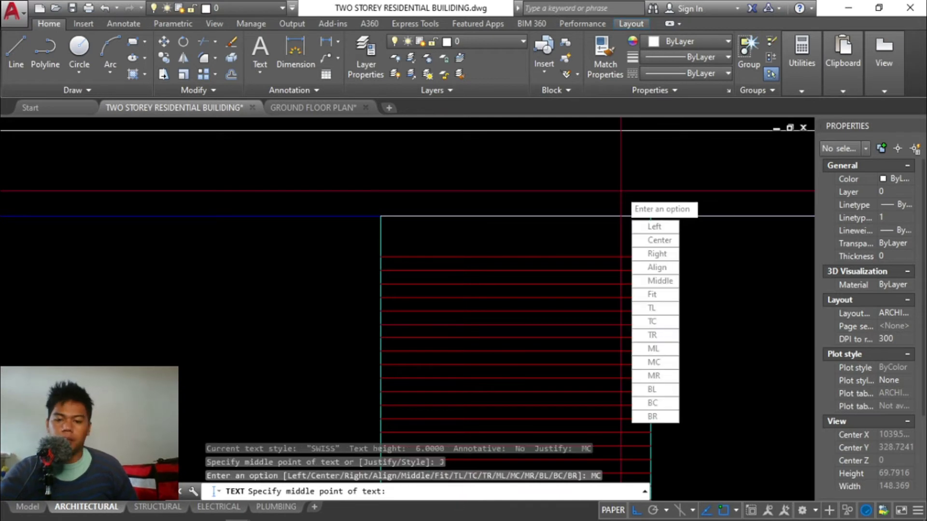
key("Return")
Step: Place 'TABLE OF CONTENT' midway between the top row's endpoints at height 6, unrotated
type("mtp")
key("Return")
left_click(381, 257)
left_click(650, 257)
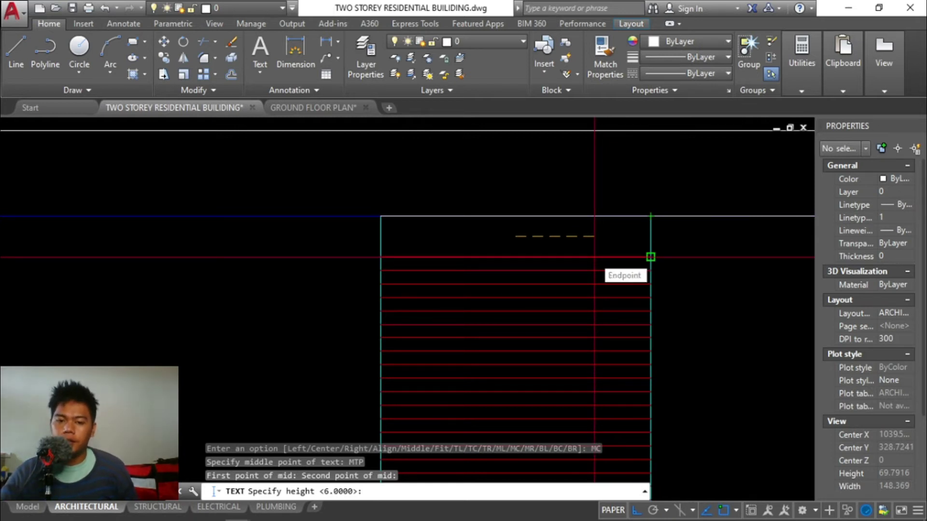
type("4")
key("BackSpace")
type("6")
key("Return")
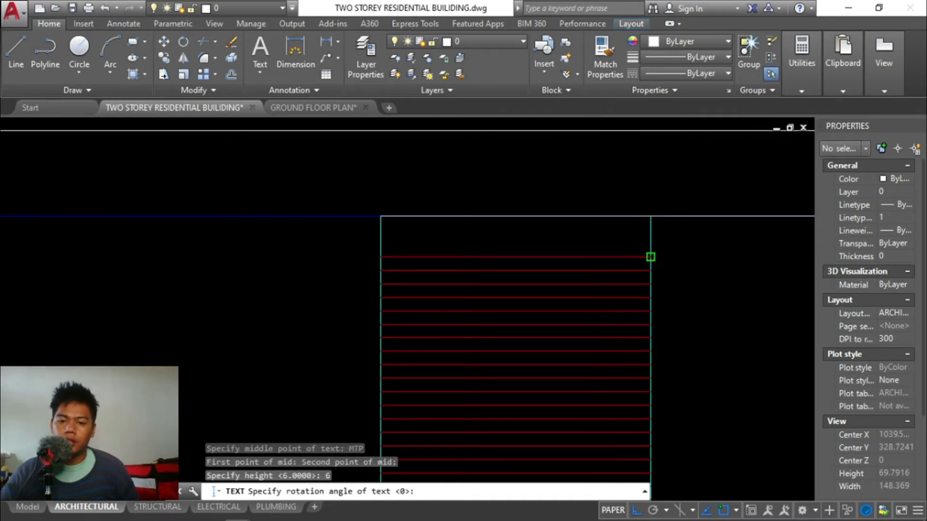
key("Return")
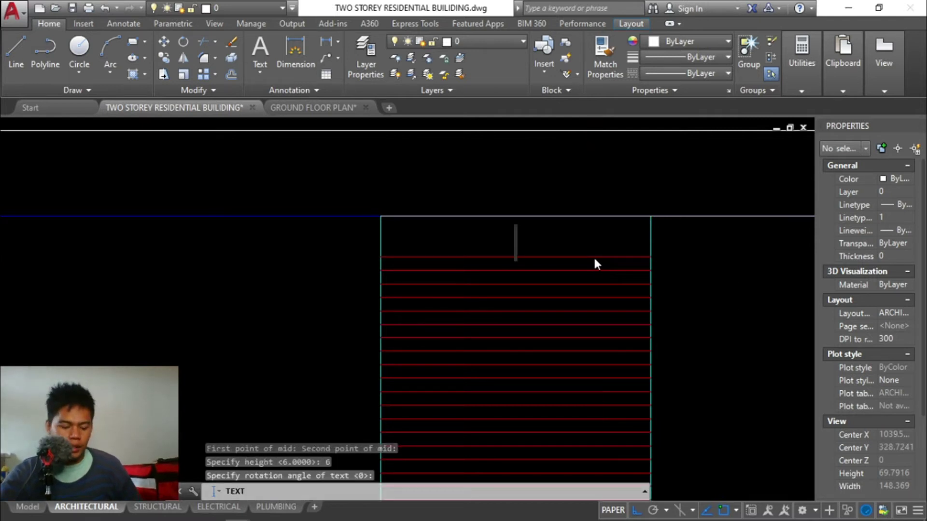
type("TABLE OF ")
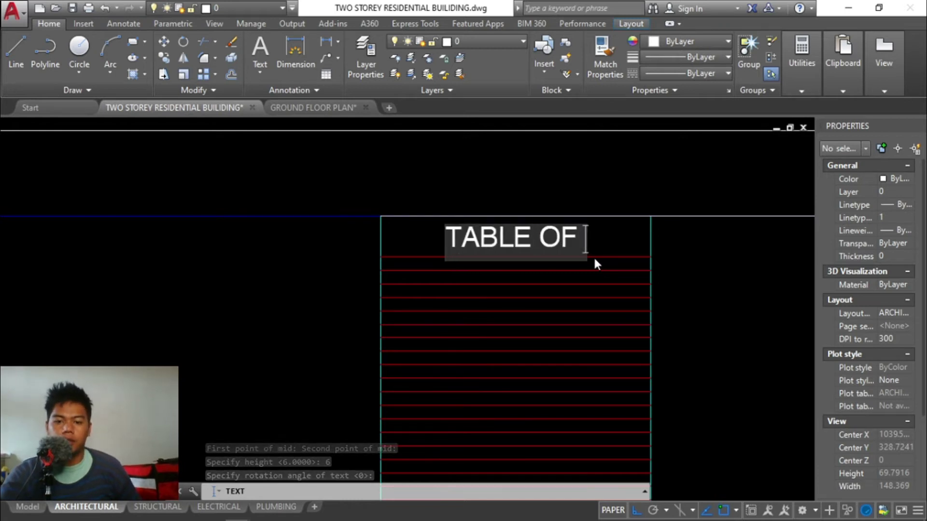
type("CONT")
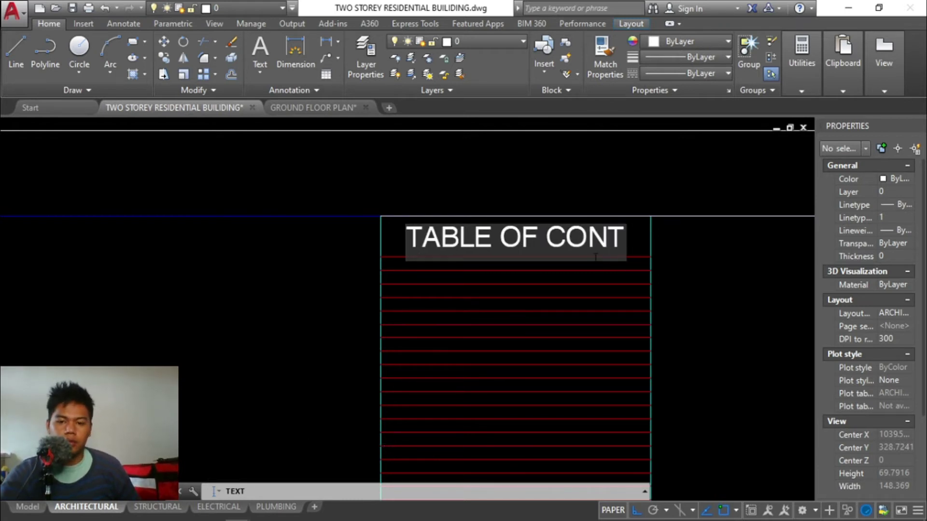
type("ENT")
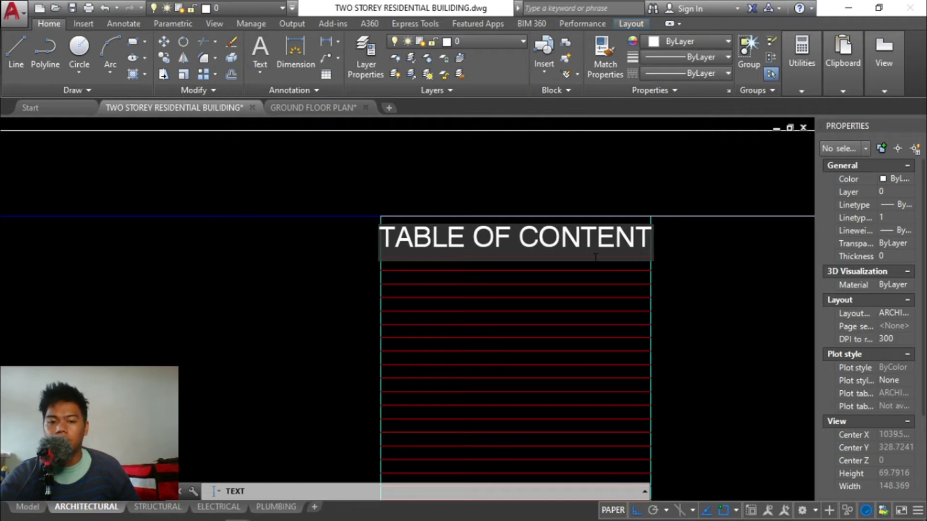
key("Return")
key("Return")
key("Escape")
Step: Reduce the heading's text height to 4 in Properties
left_click(588, 235)
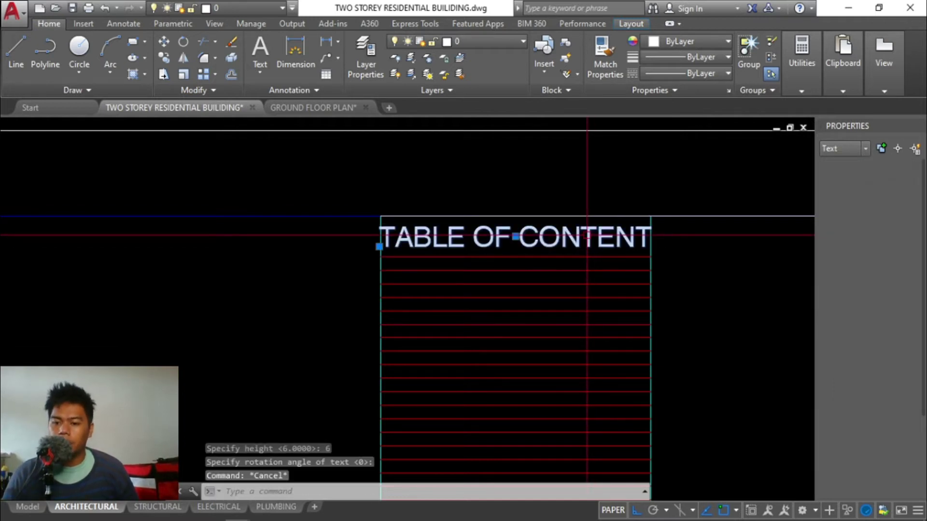
left_click(891, 391)
type("4")
key("Tab")
Step: Deselect the heading and begin an offset of 20 on the left border, then cancel it
key("Escape")
key("Escape")
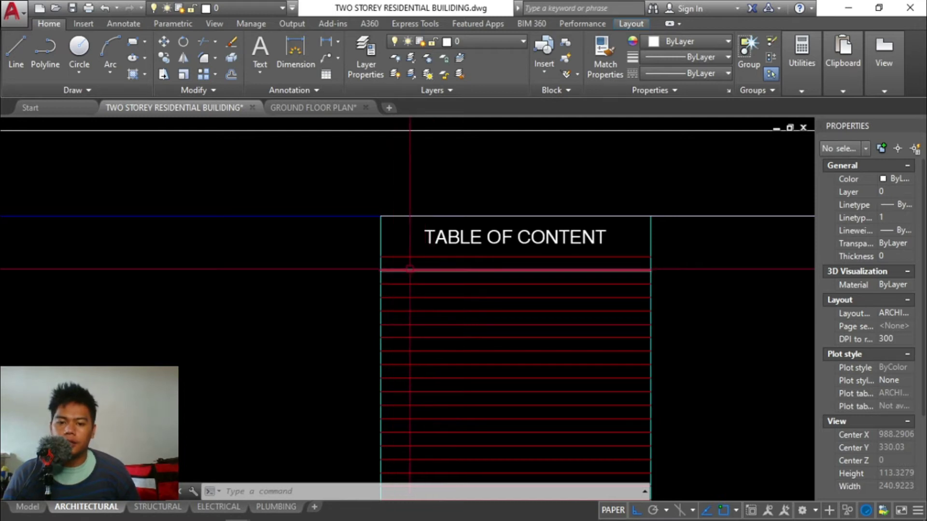
scroll(397, 277, "up", 2)
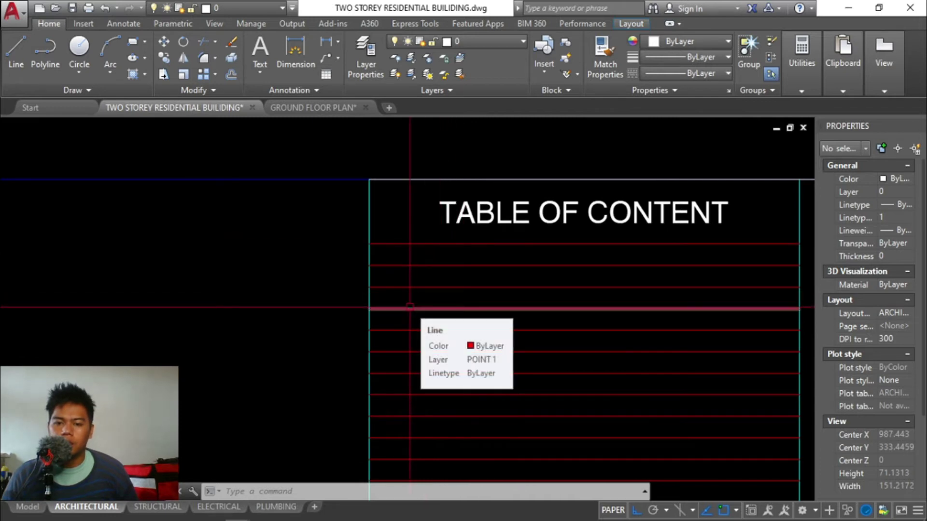
key("Escape")
key("Escape")
key("Escape")
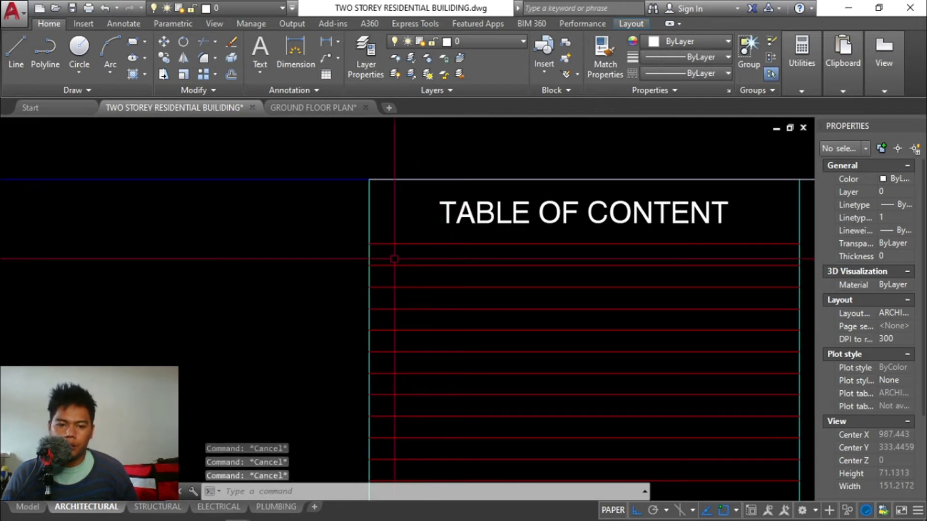
type("o")
key("Return")
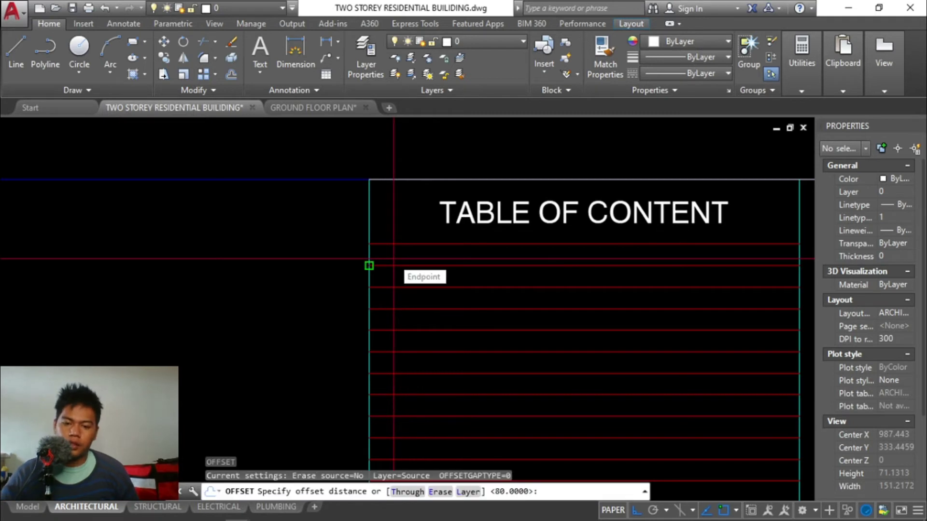
type("20")
key("Return")
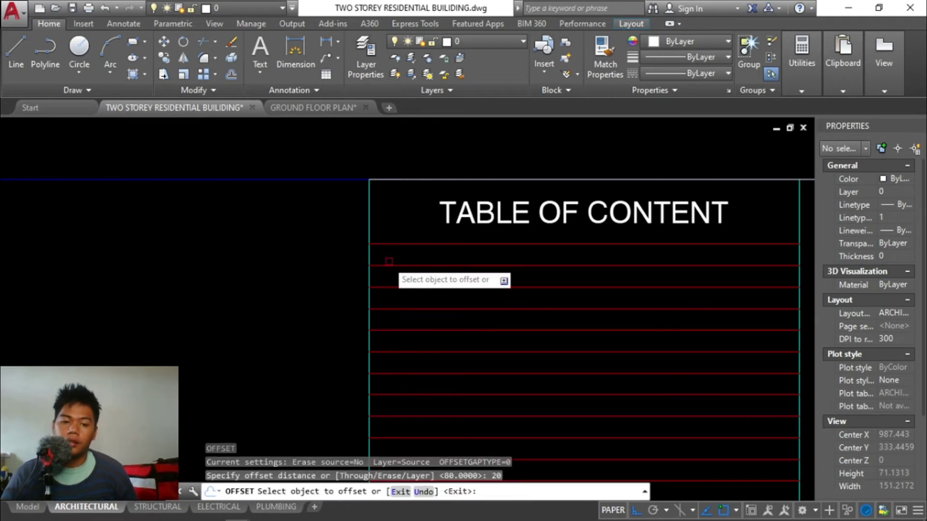
left_click(368, 256)
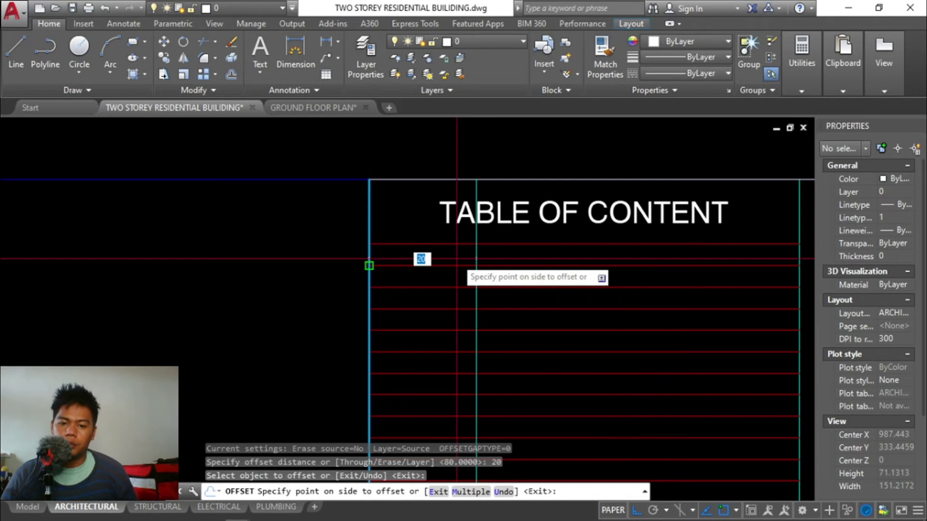
key("Escape")
key("Escape")
key("Escape")
Step: Offset the left border line 10 units to the inside
type("o")
key("Return")
type("10")
key("Return")
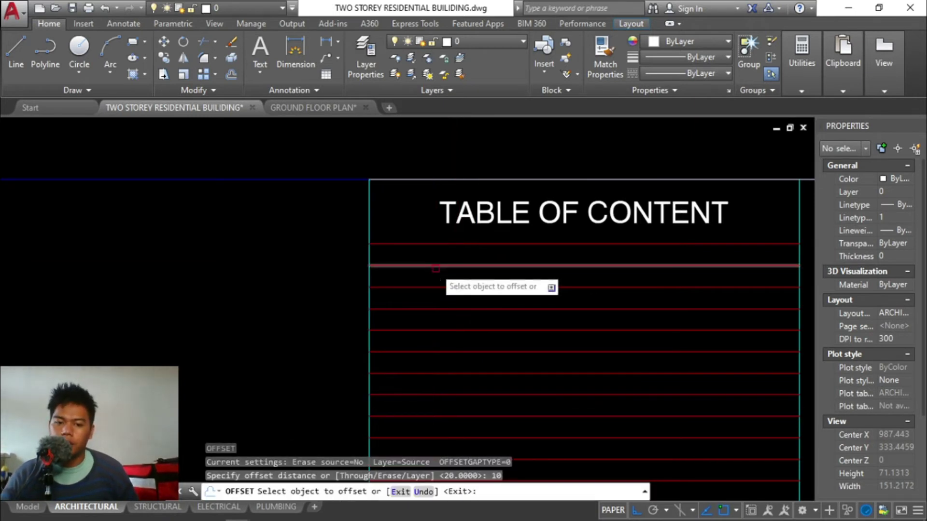
left_click(369, 224)
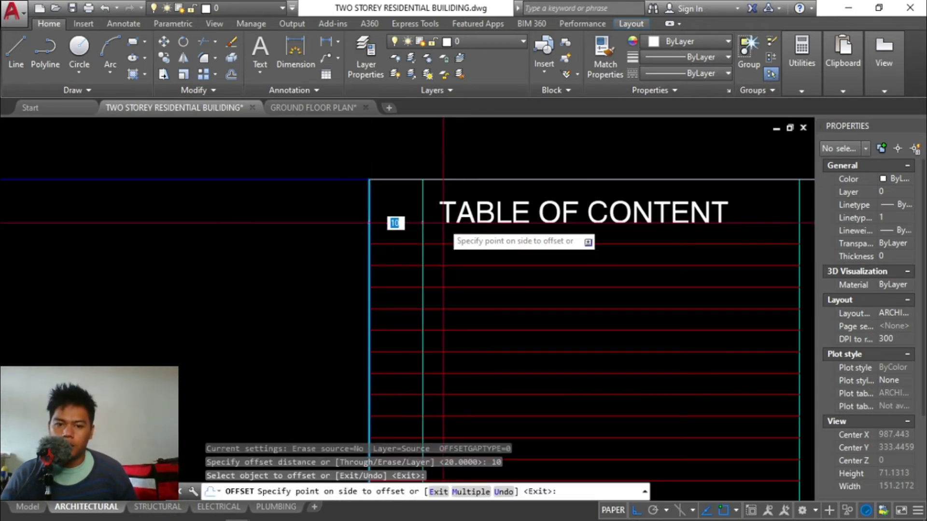
left_click(443, 223)
key("Escape")
key("Escape")
key("Escape")
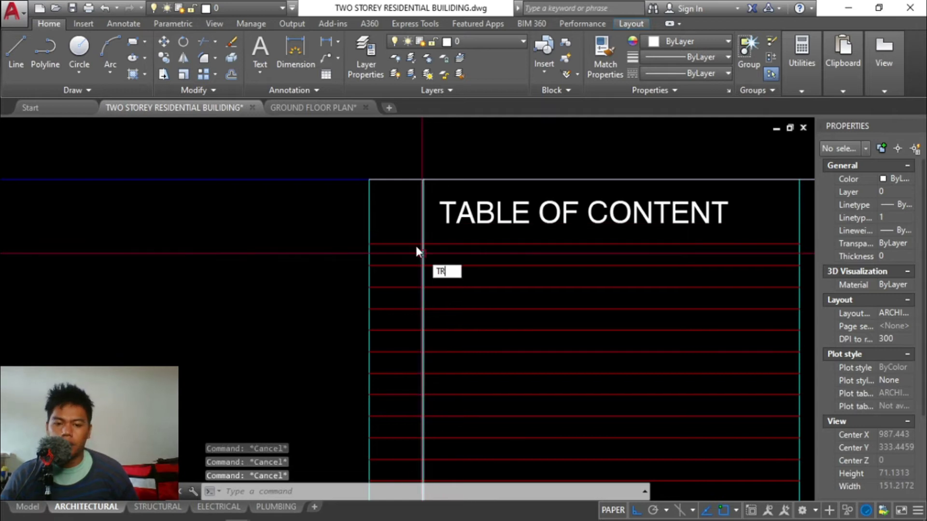
Step: Trim the new divider's top inside the header, then apply MATCHPROP to the line under the heading
type("TR")
key("Return")
key("Return")
left_click(422, 227)
key("Escape")
type("MA")
key("Return")
left_click(423, 248)
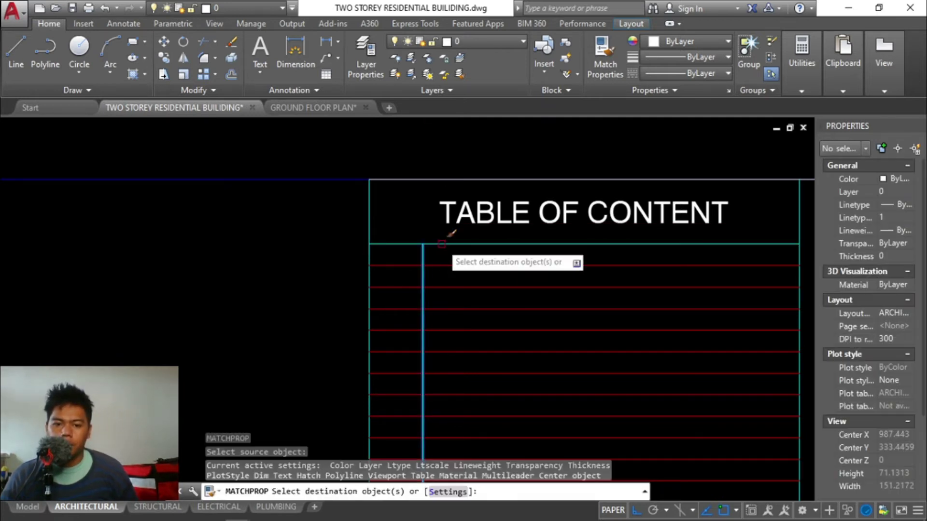
key("Escape")
key("Escape")
key("Escape")
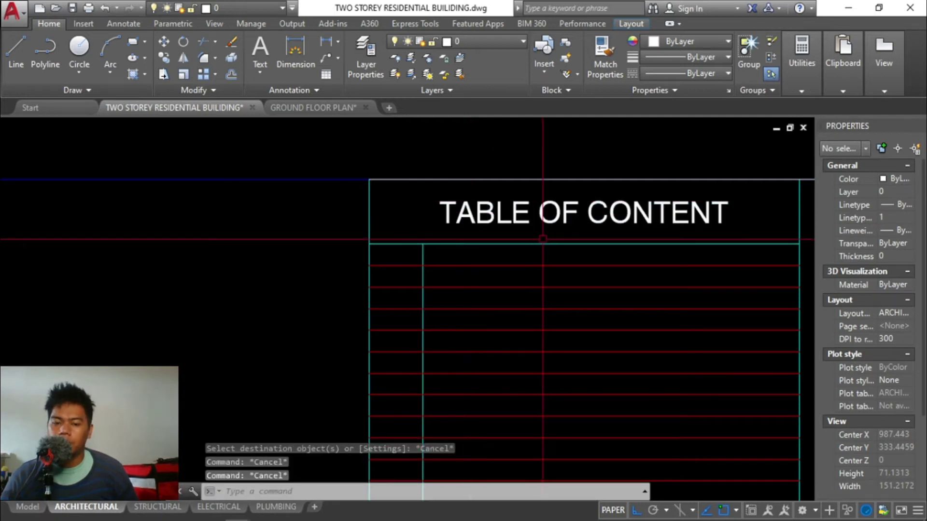
scroll(543, 238, "down", 4)
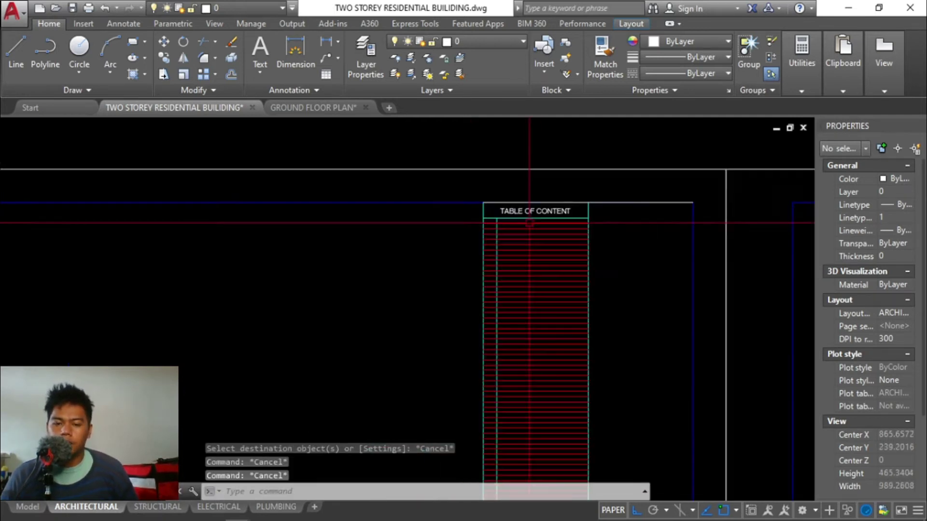
Step: Erase the unwanted row line in the table header
scroll(530, 223, "up", 5)
left_click_drag(509, 254, 507, 271)
key("Escape")
key("Escape")
key("Escape")
type("e")
key("Return")
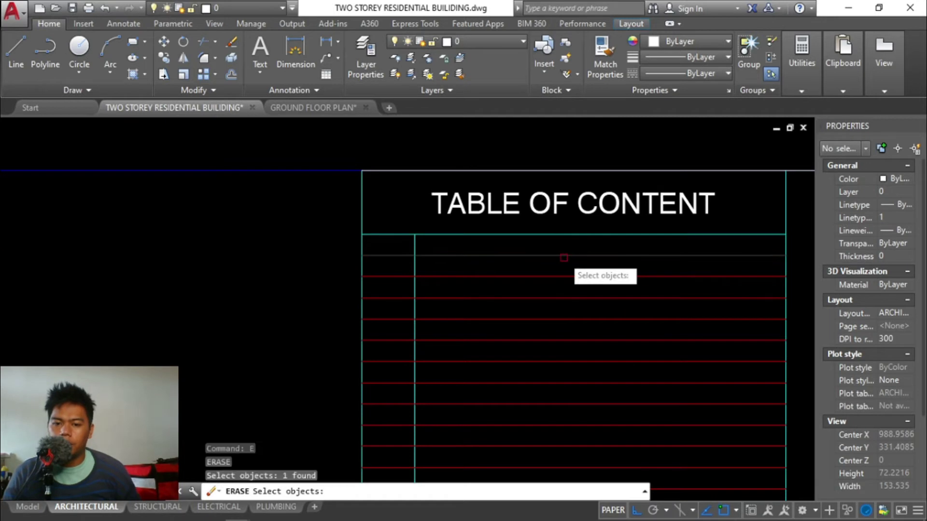
key("Return")
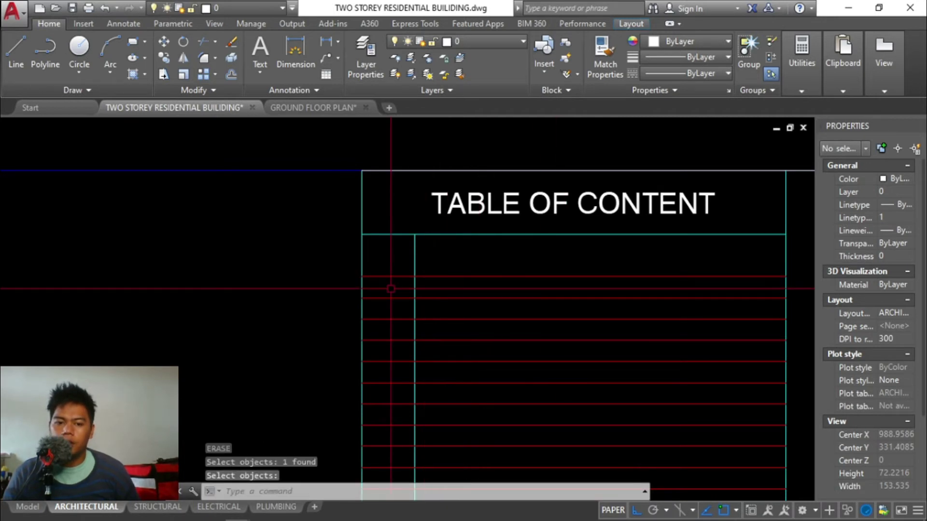
key("Escape")
key("Escape")
key("Escape")
Step: Start single-line text with middle-centre justification fitted between two points (MC, MTP)
type("text")
key("Return")
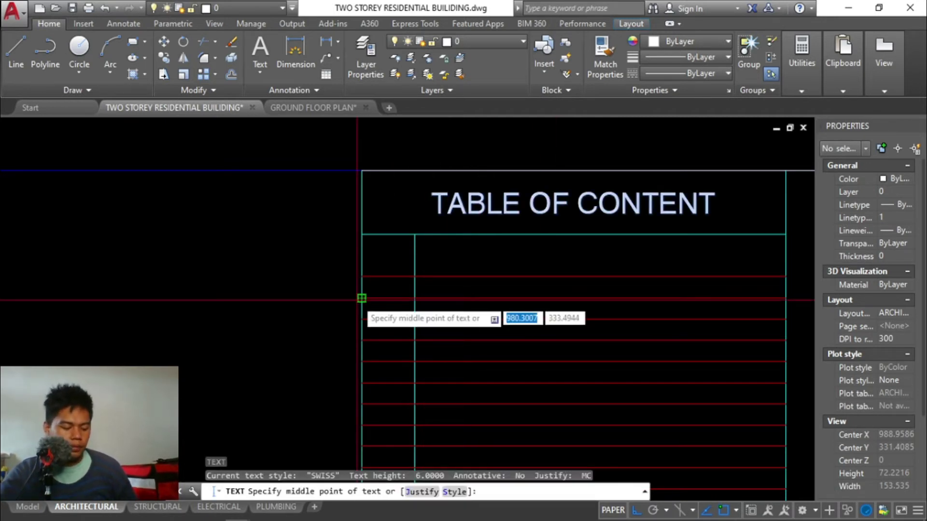
type("j")
key("Return")
type("mc")
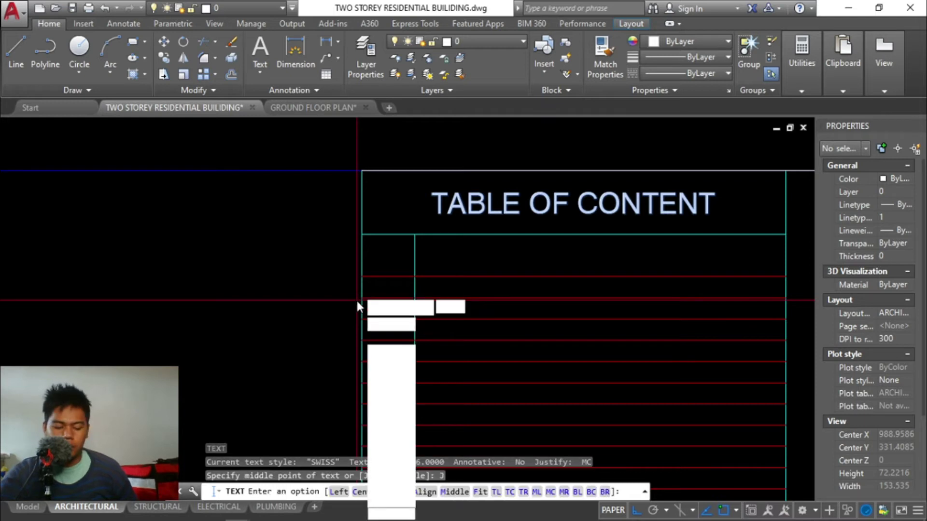
key("Return")
type("mtp")
key("Return")
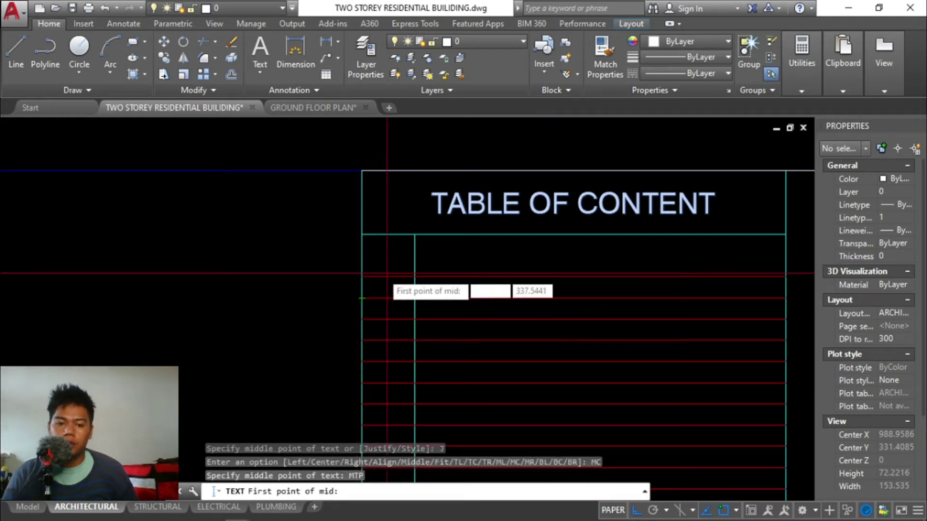
Step: Centre 'SHT' at height 4 across the first column's header cell corners
left_click(361, 277)
left_click(414, 235)
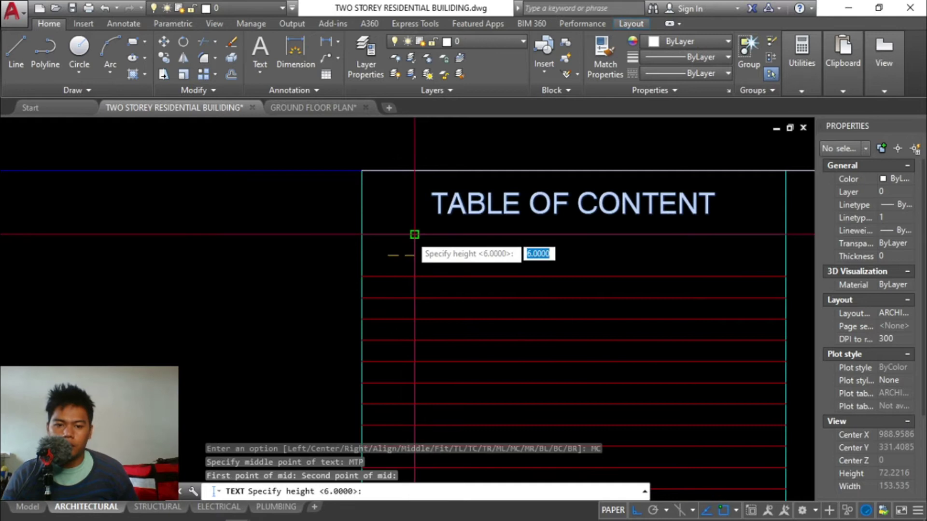
type("4")
key("Return")
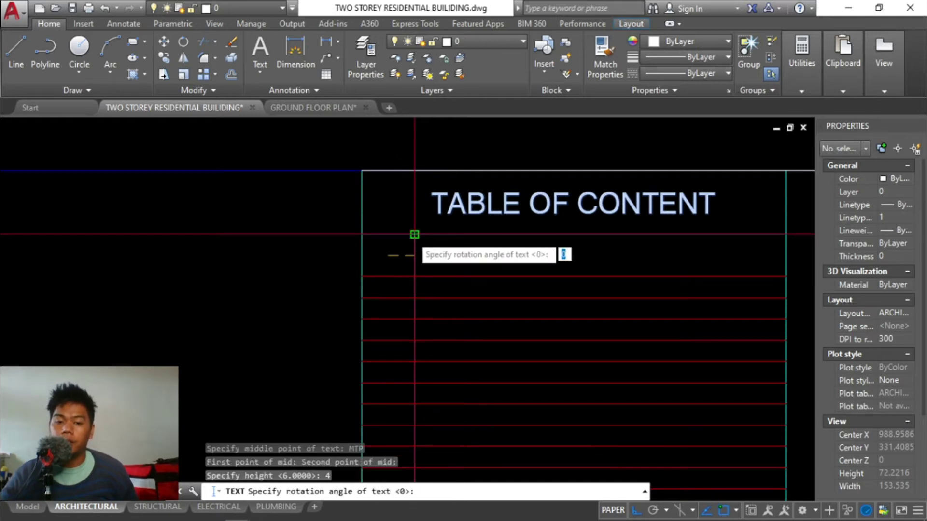
type("SH")
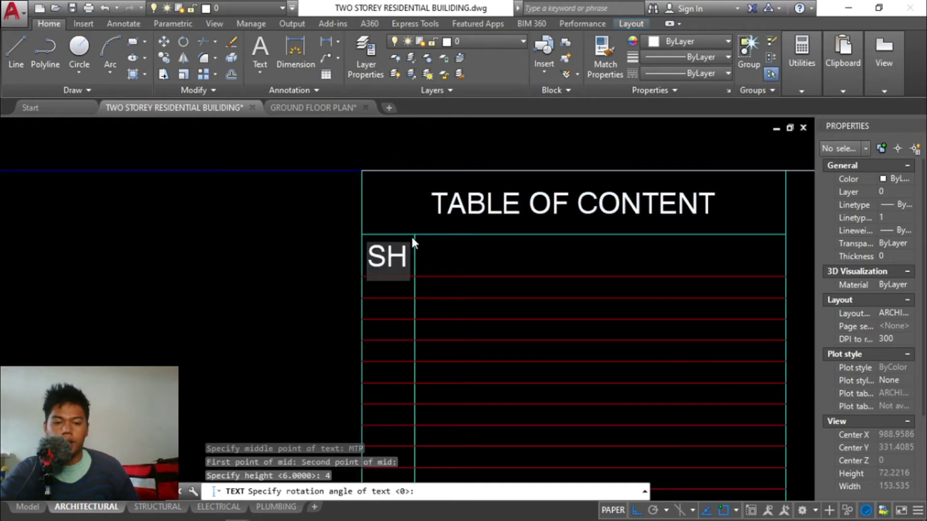
type("T")
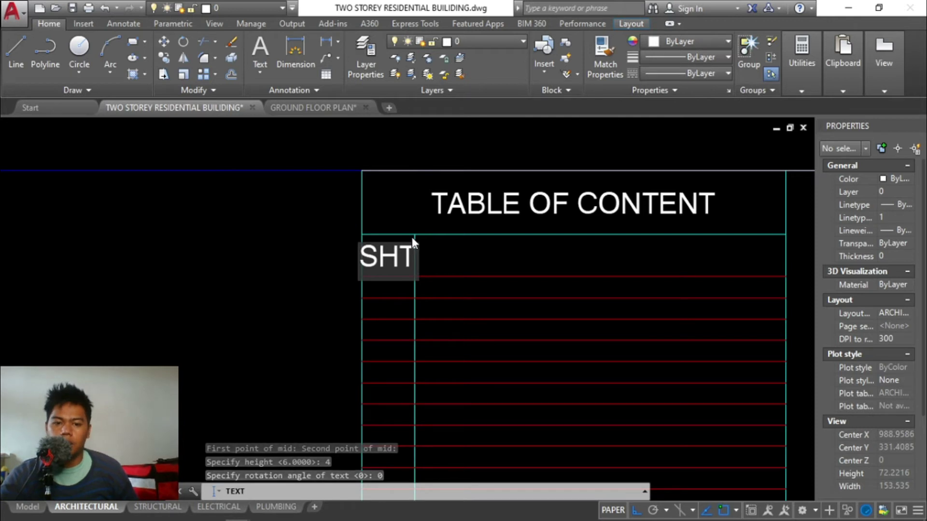
key("Return")
key("Return")
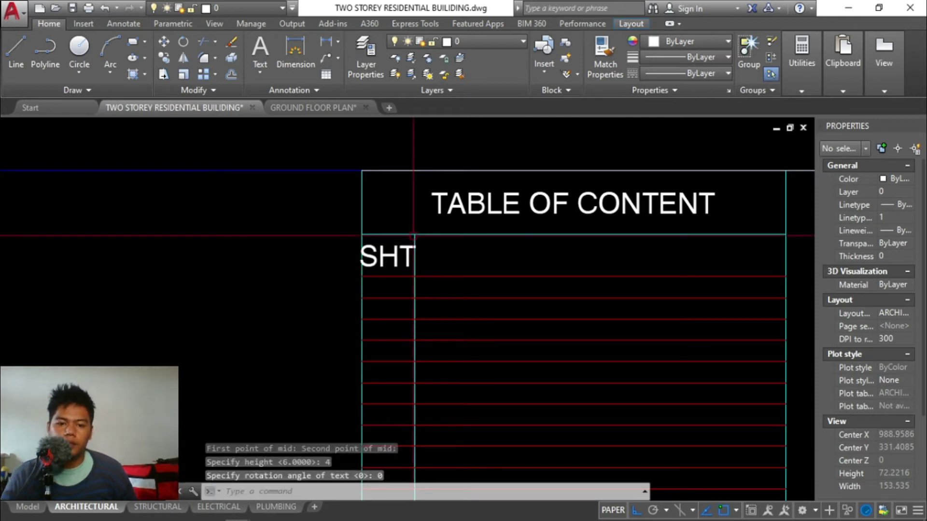
scroll(414, 258, "up", 2)
key("Escape")
key("Escape")
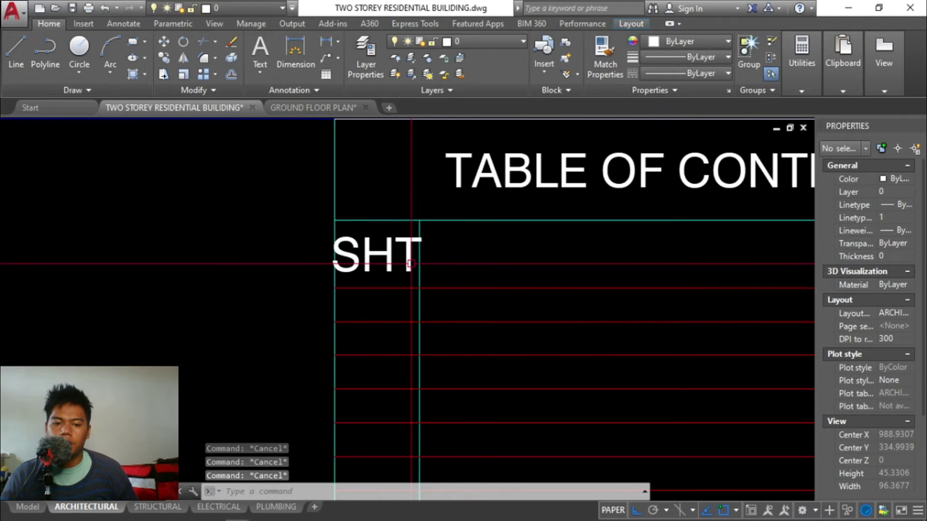
Step: Erase the SHT heading text from the header cell
type("e")
key("Return")
left_click(385, 254)
key("Return")
key("Escape")
key("Escape")
key("Escape")
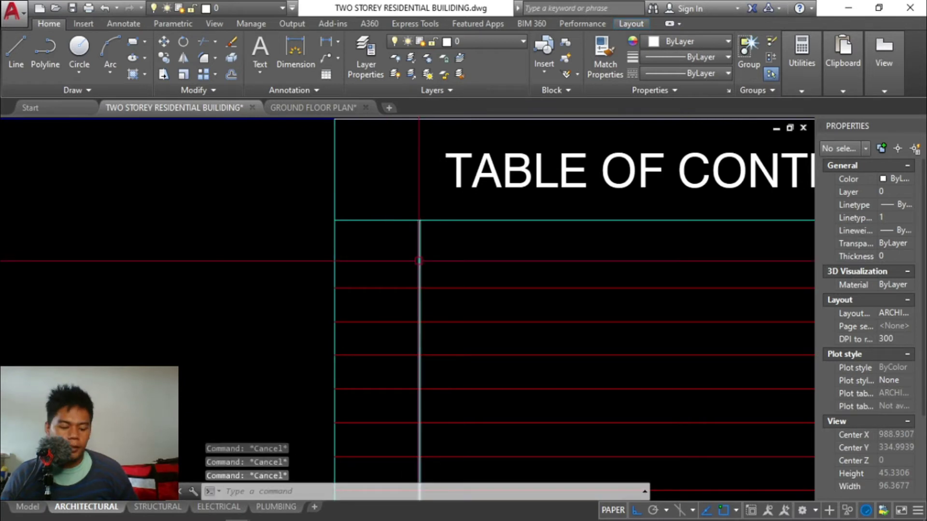
key("Return")
left_click(408, 245)
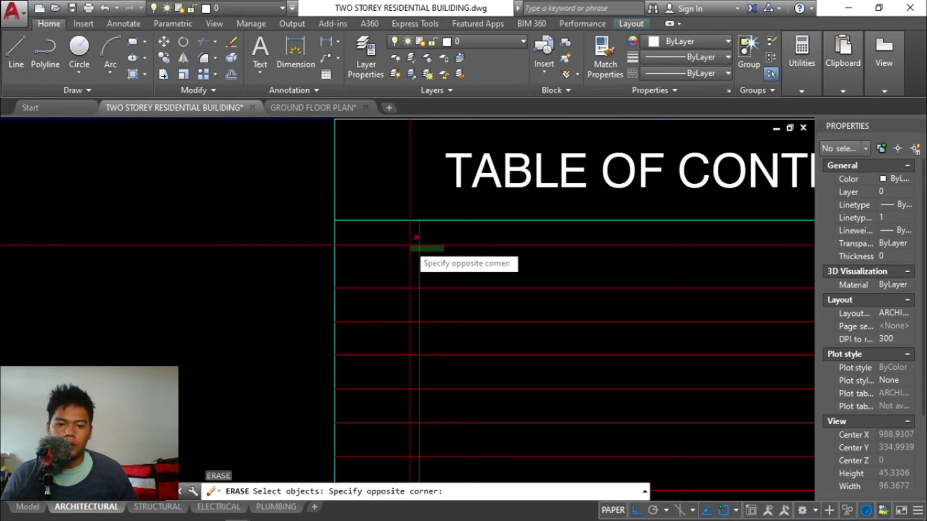
left_click(404, 279)
key("Escape")
Step: Offset the first column's divider line 5 units to the right
type("o")
key("Return")
type("5")
key("Return")
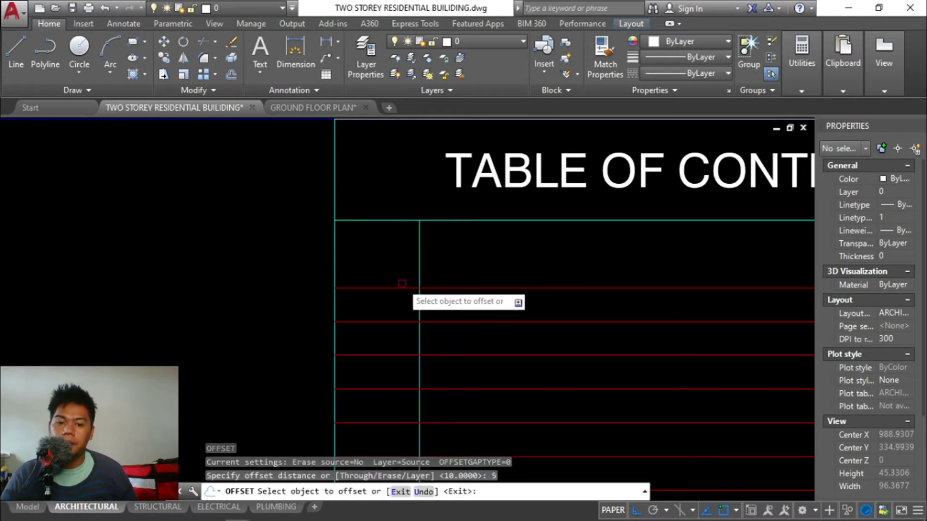
left_click(419, 263)
left_click(425, 261)
key("Return")
scroll(454, 255, "down", 3)
scroll(454, 255, "up", 3)
key("Escape")
key("Escape")
key("Escape")
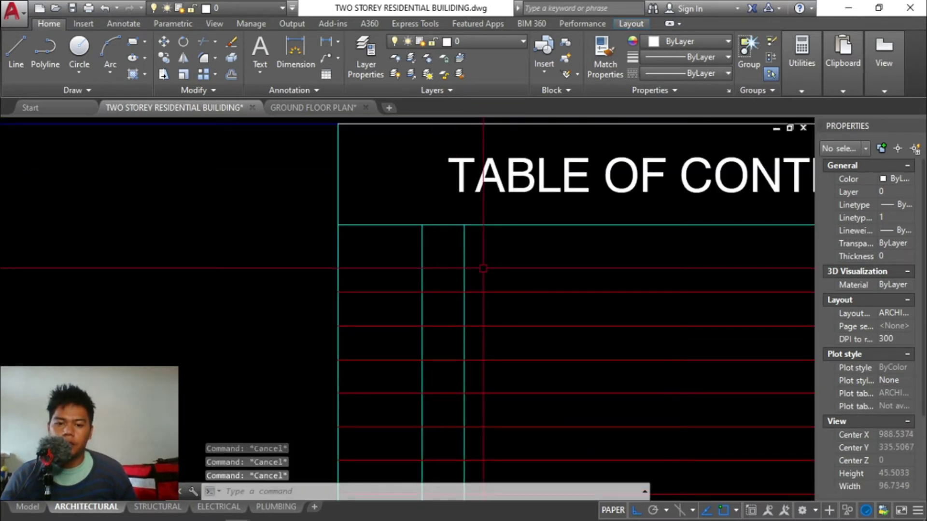
Step: Erase the 5-unit copy and offset the divider 2 units right instead
type("e")
key("Return")
left_click_drag(469, 270, 474, 266)
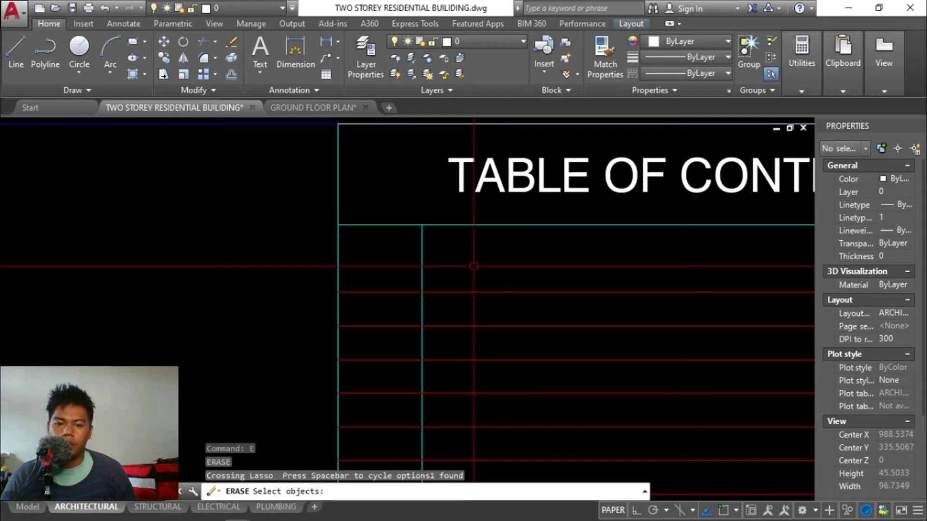
key("Return")
type("o")
key("Return")
type("2")
key("Return")
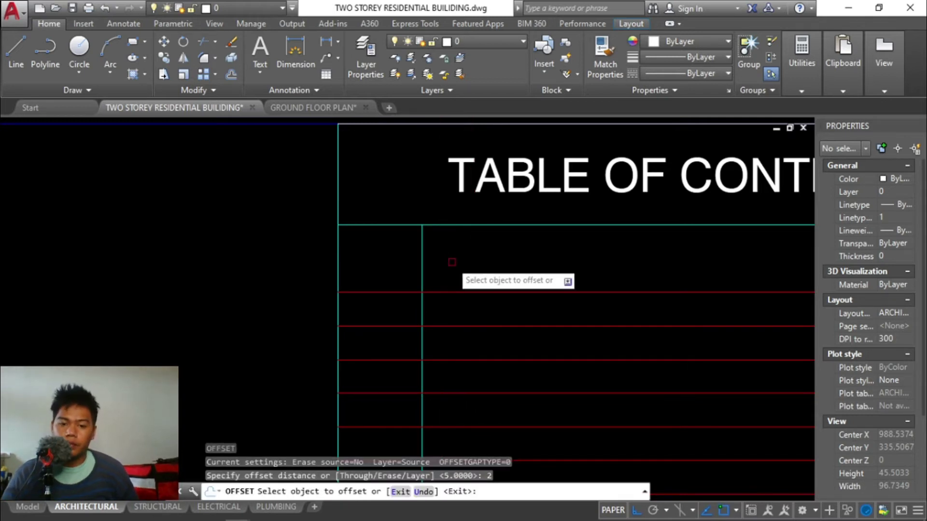
left_click(422, 239)
left_click(478, 249)
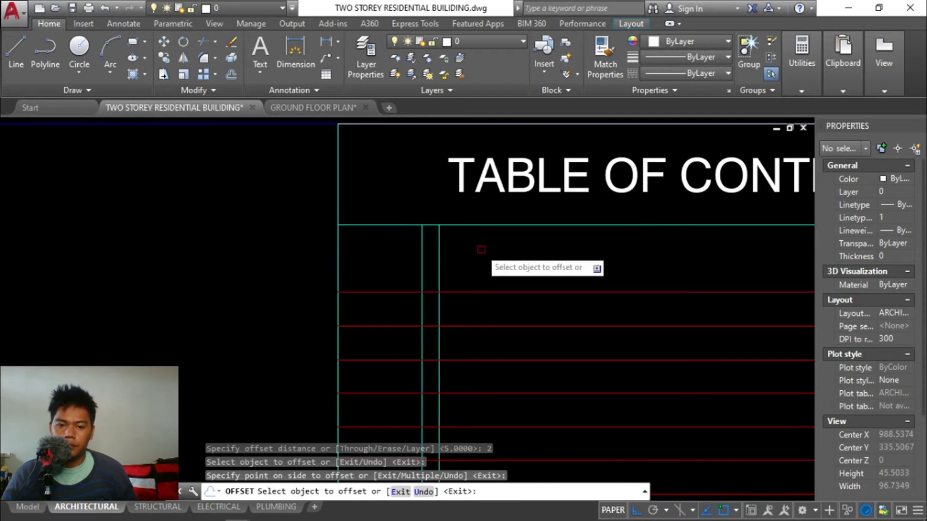
key("Escape")
Step: Erase the old column divider line
key("Escape")
type("e")
key("Return")
left_click_drag(431, 247, 410, 245)
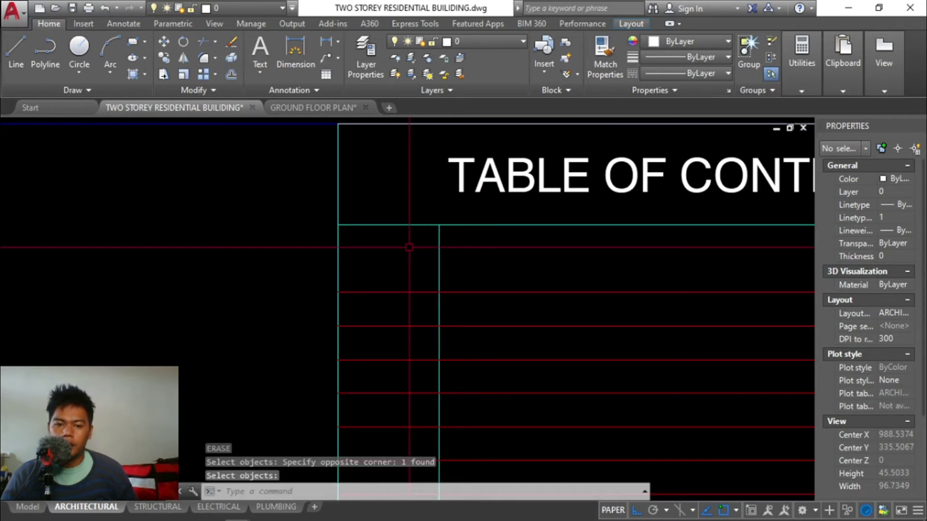
key("Escape")
key("Escape")
key("Escape")
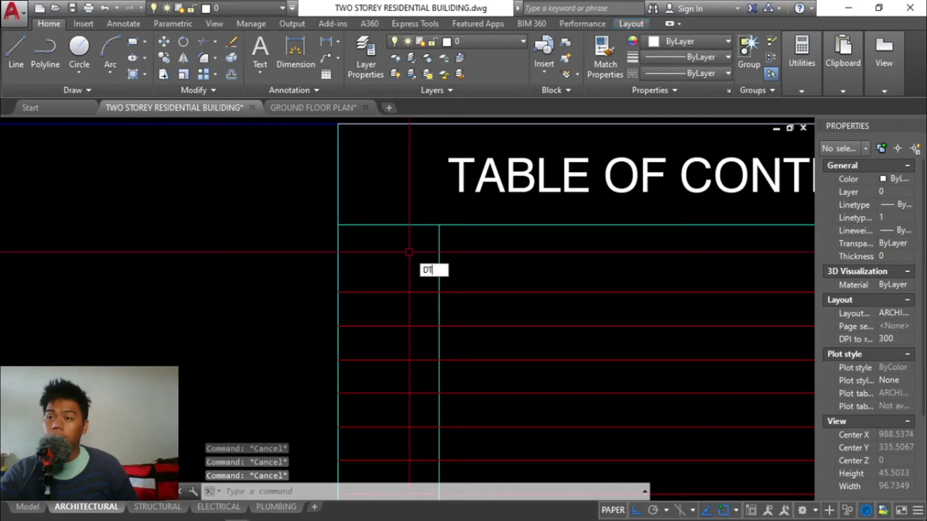
Step: Start DT text justified middle-centre between two points (MC, MTP)
type("DT")
key("Return")
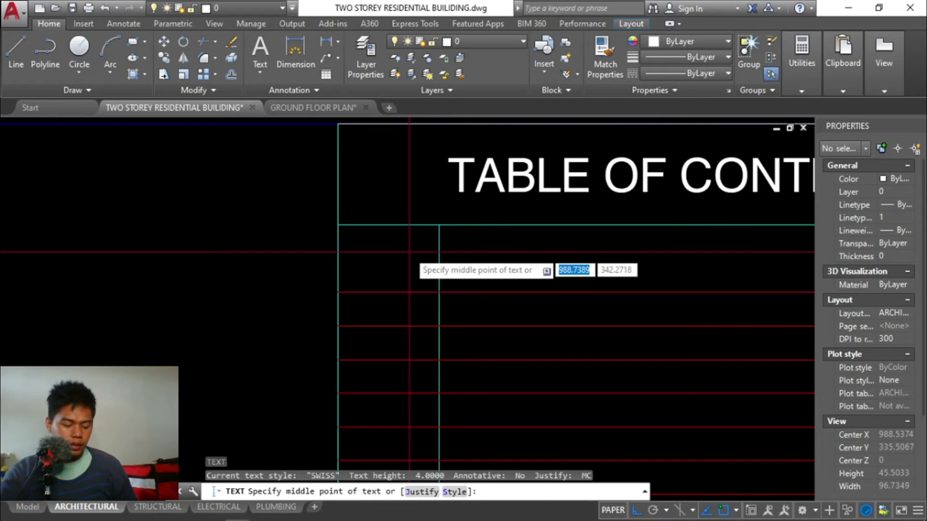
type("j")
key("Return")
type("mc")
key("Return")
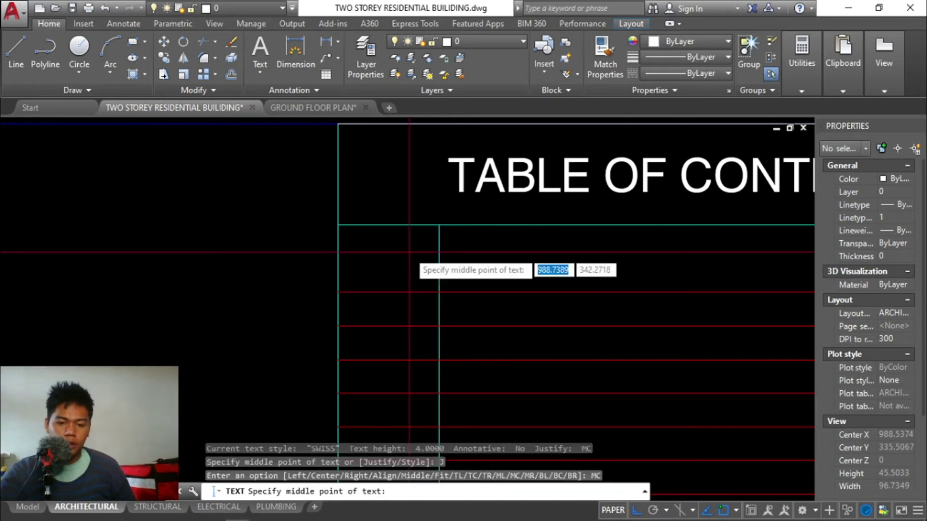
type("mtp")
key("Return")
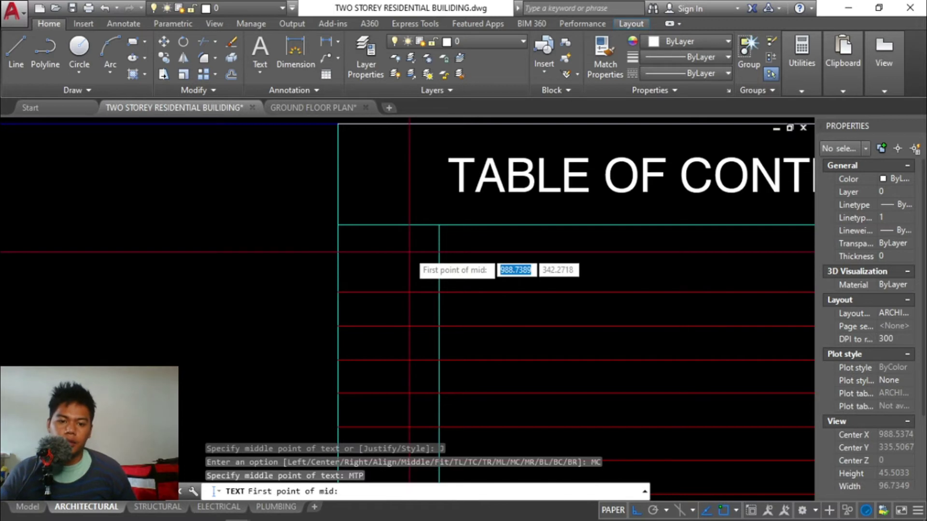
Step: Centre 'SHT' at height 4, rotation 0, in the widened first column's header cell
left_click(440, 226)
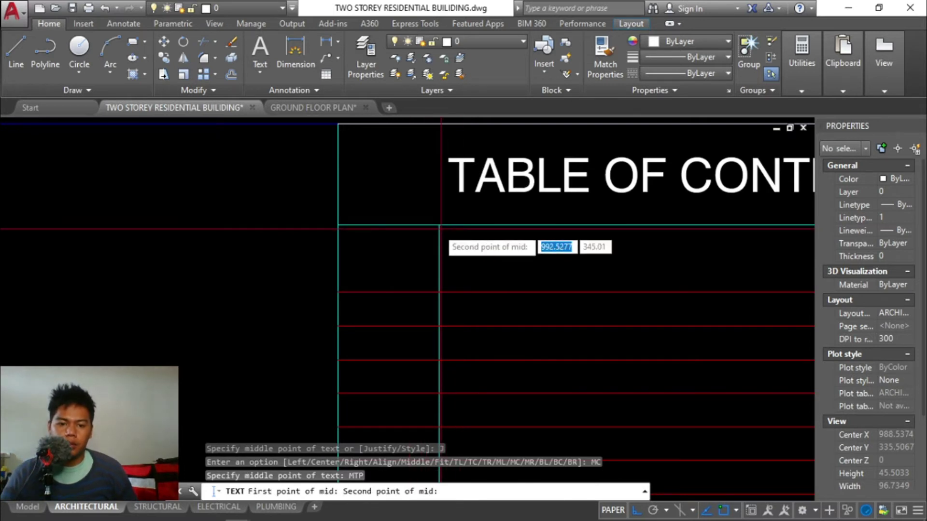
left_click(338, 292)
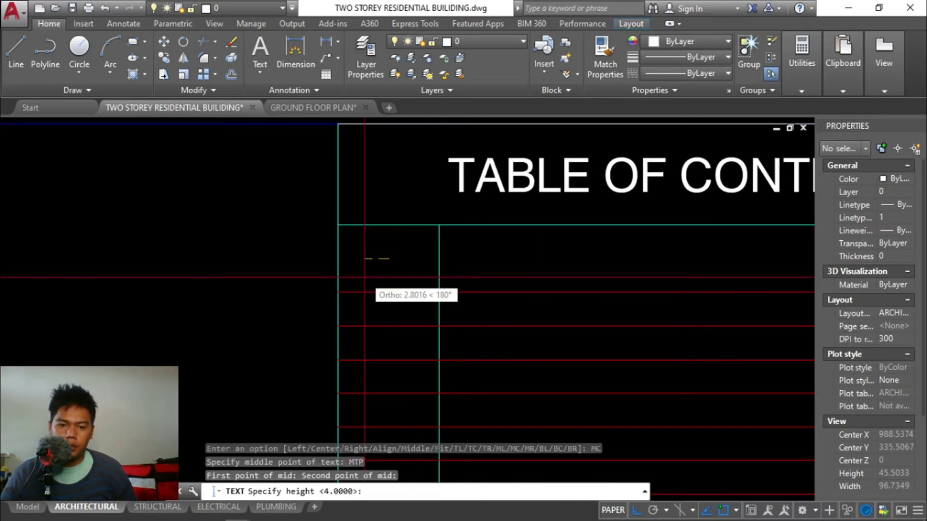
type("4")
key("Return")
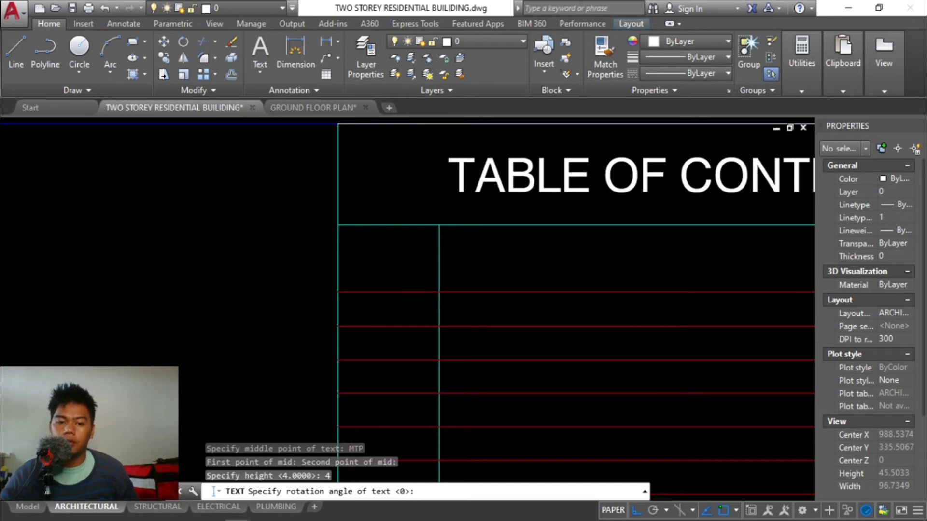
key("Return")
type("SHT")
key("Return")
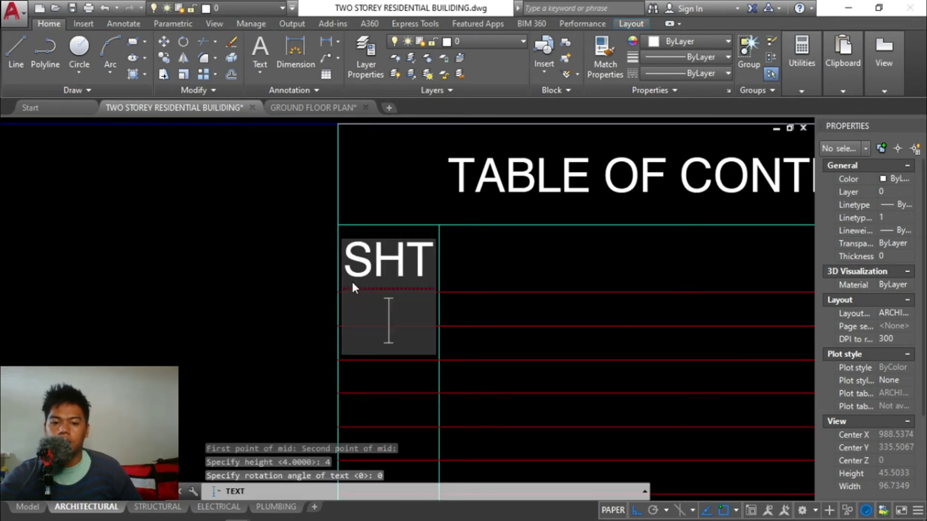
key("Return")
scroll(480, 266, "down", 2)
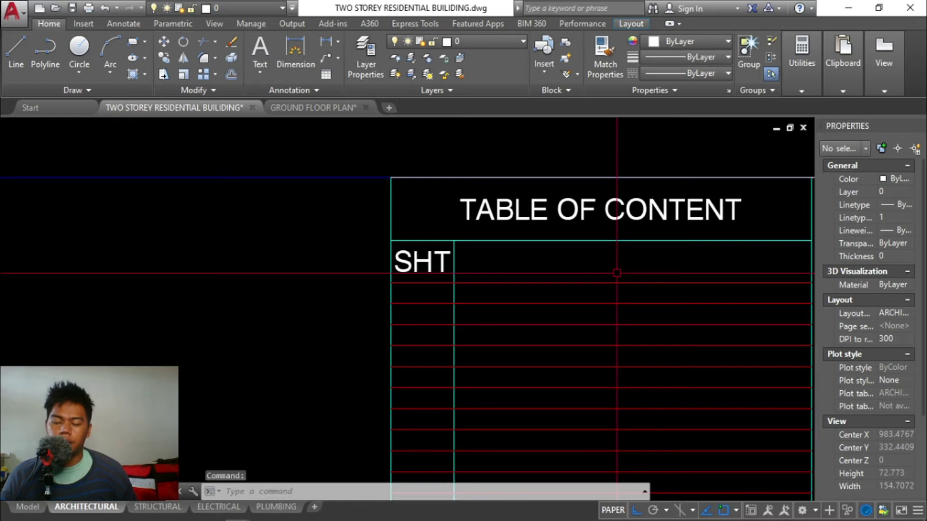
key("Escape")
key("Escape")
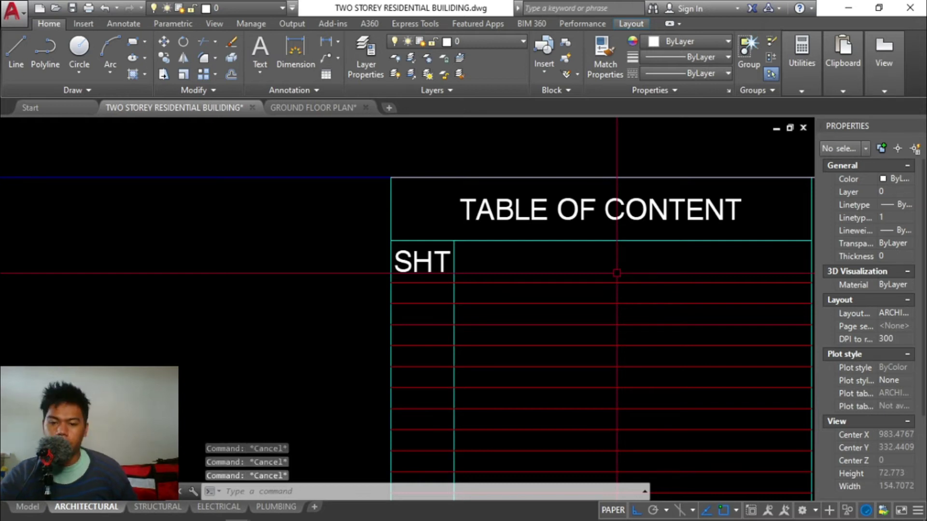
Step: Start DT text with middle-centre justification between two points (MC, MTP)
type("DT")
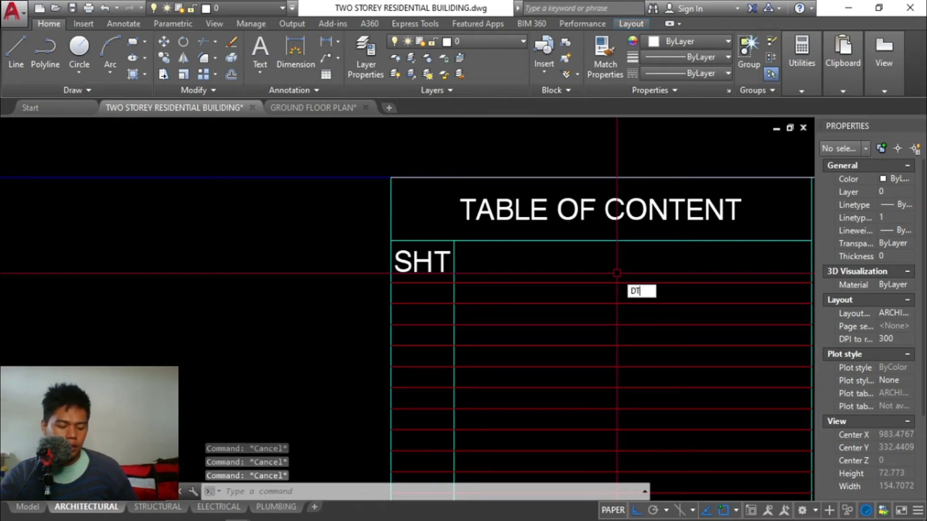
key("Return")
type("J")
key("Return")
type("M")
key("Return")
type("MC")
key("Return")
type("MT")
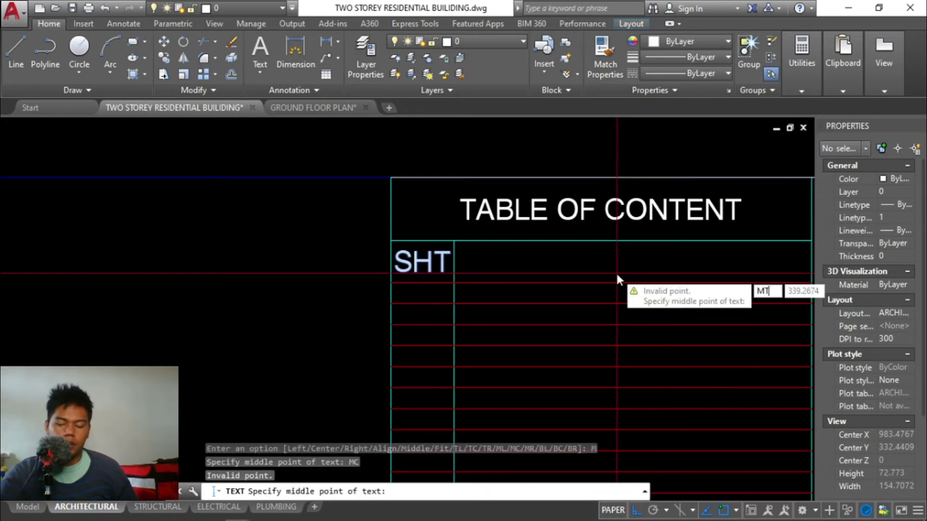
type("P")
key("Return")
Step: Centre 'ARCHITECTURAL' at height 4, rotation 0, spanning to the table's right edge
left_click(462, 235)
scroll(559, 281, "down", 2)
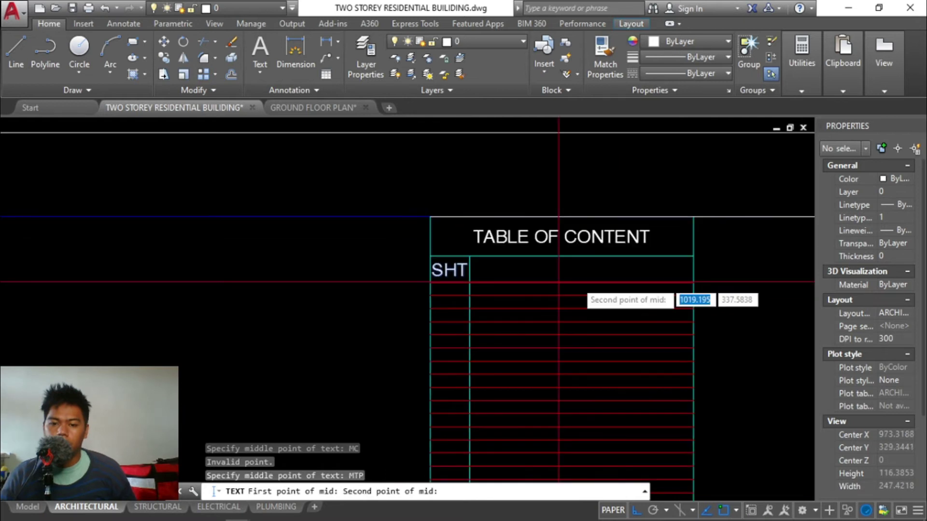
left_click(693, 281)
type("4")
key("Return")
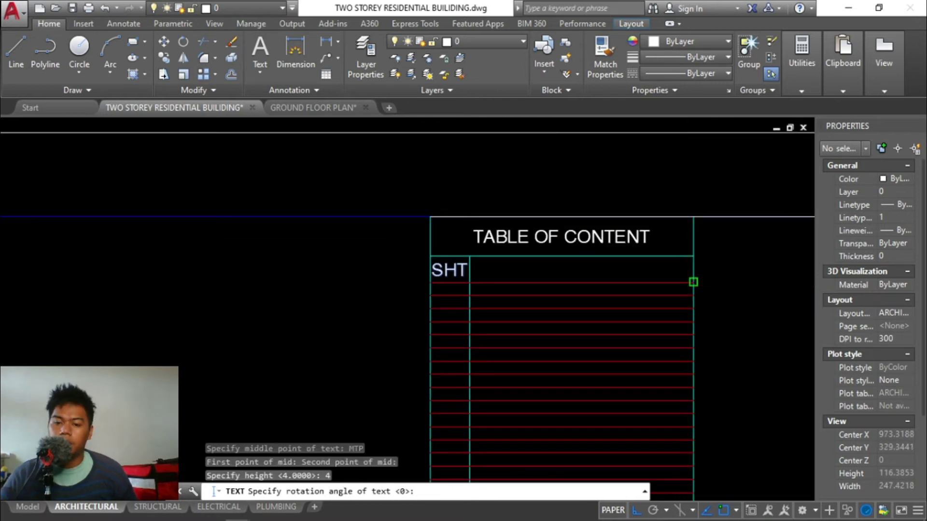
type("0")
key("Return")
type("ARCHITE")
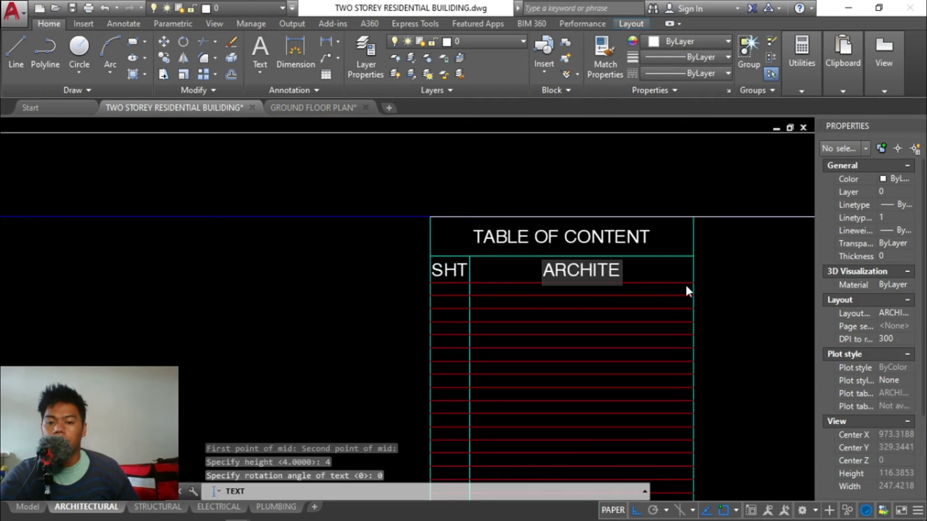
type("CTURAL")
key("Return")
key("Return")
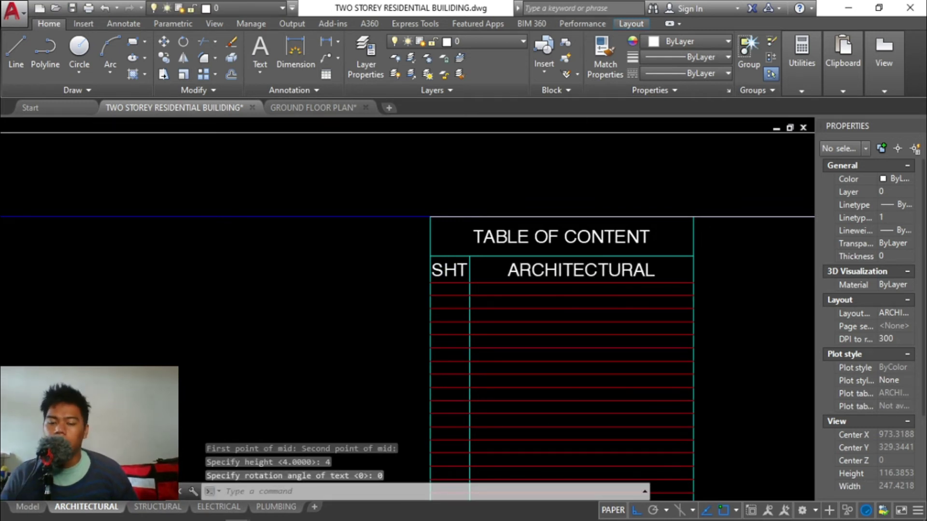
Step: Start DT text in ROMANS style with MC justification between two points
scroll(471, 284, "up", 4)
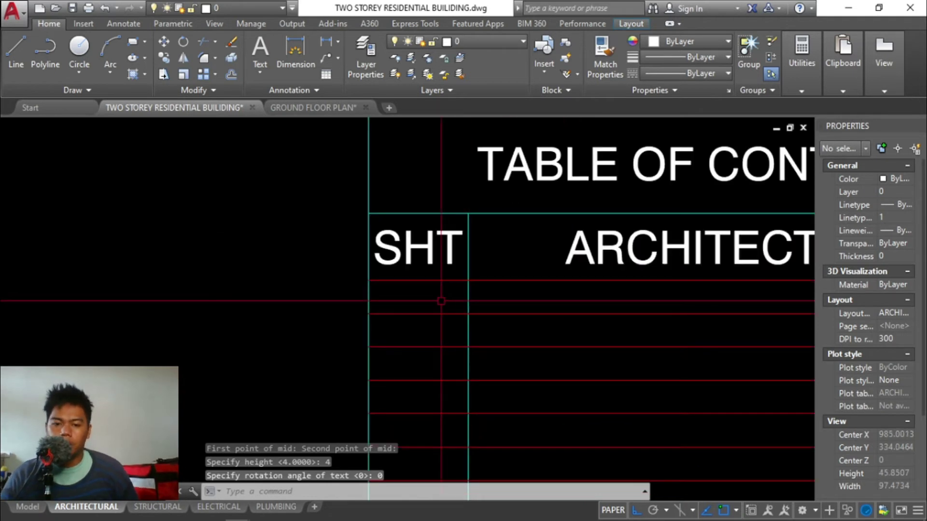
key("Escape")
key("Escape")
key("Escape")
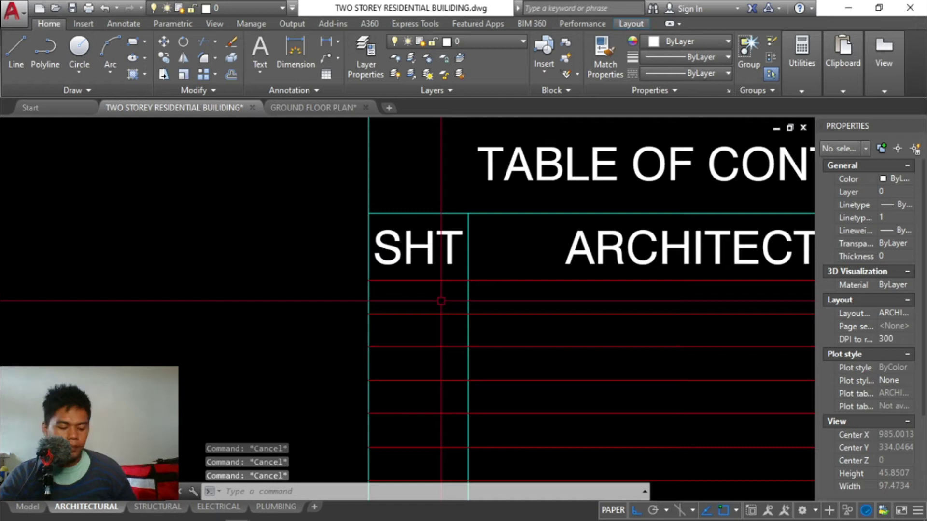
type("D")
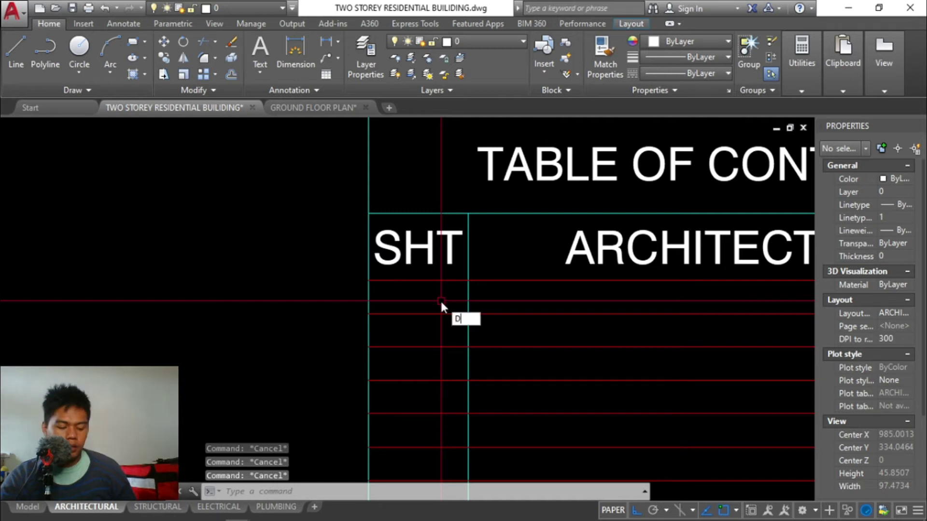
type("T")
key("Return")
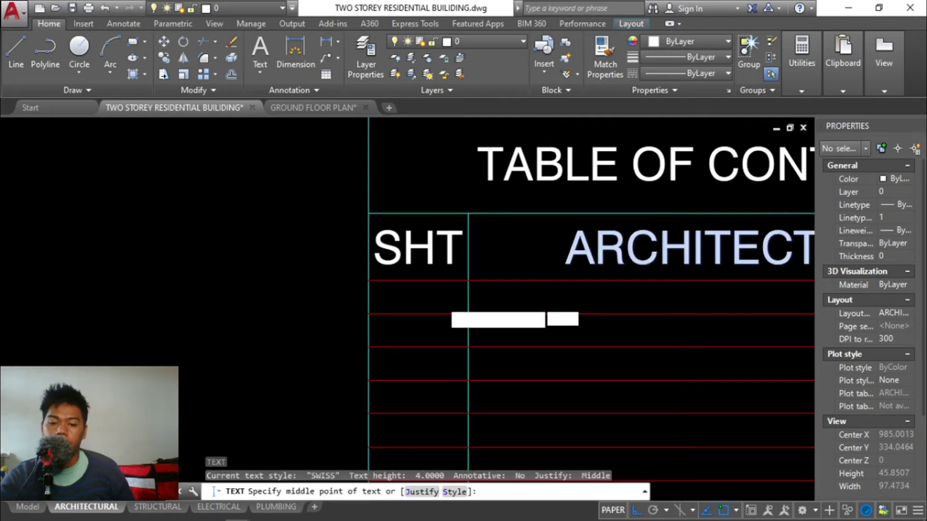
type("S")
key("Return")
type("ROMANS")
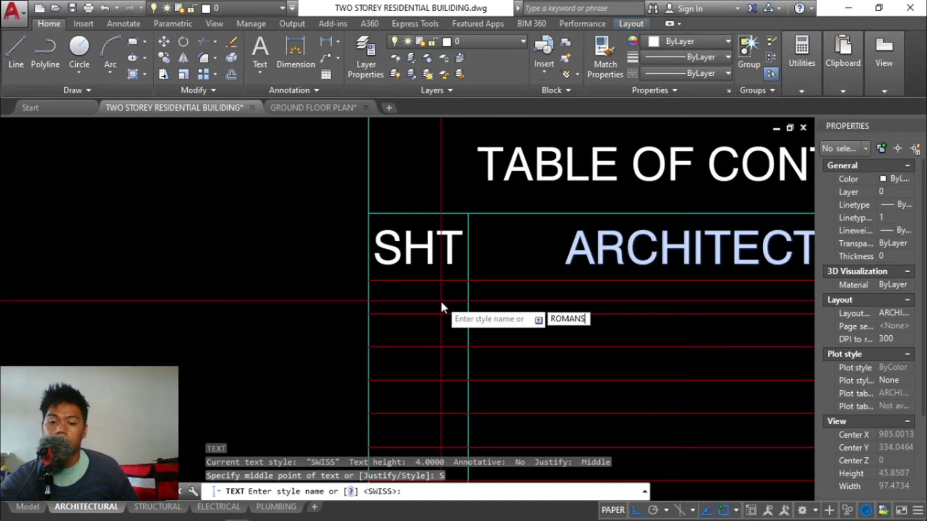
key("Return")
type("J")
key("Return")
type("MC")
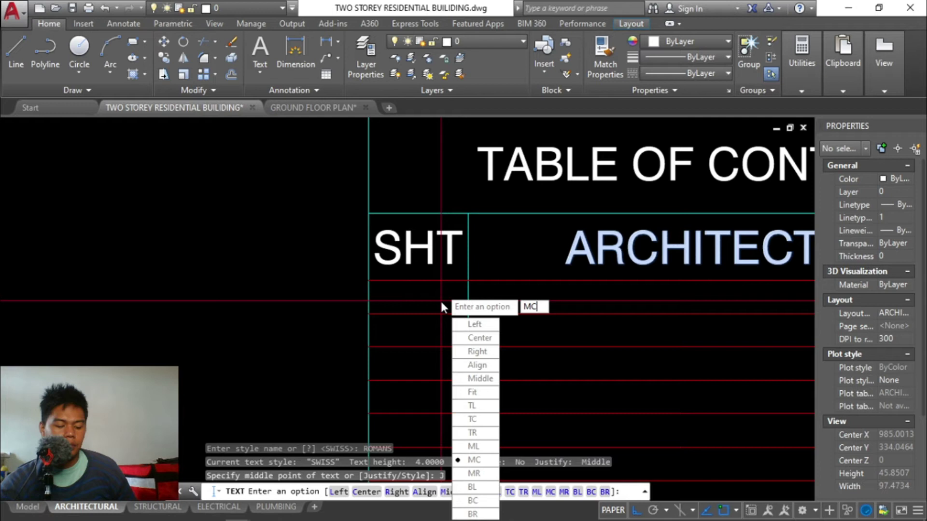
key("Return")
type("MTP")
key("Return")
Step: Centre 'A-1' at height 2, rotation 0, in the SHT column's first row
left_click(370, 313)
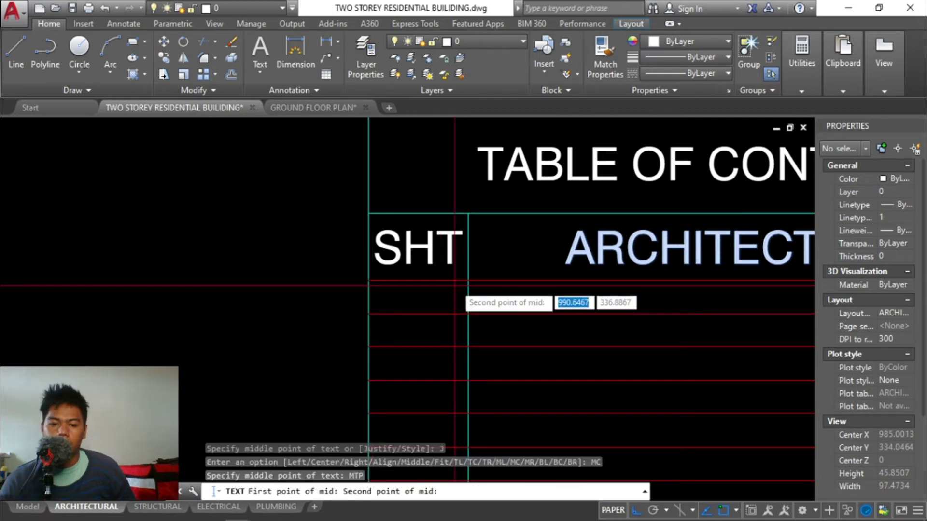
left_click(467, 281)
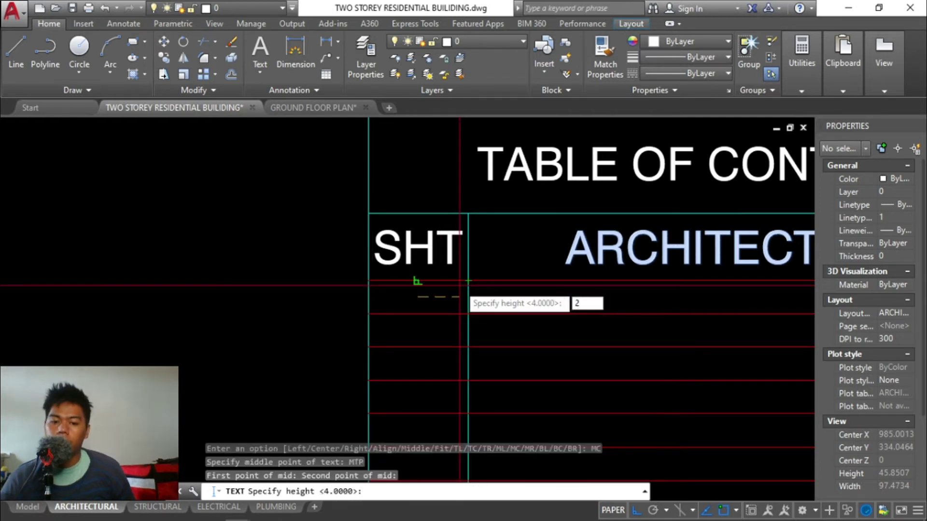
type("2")
key("Return")
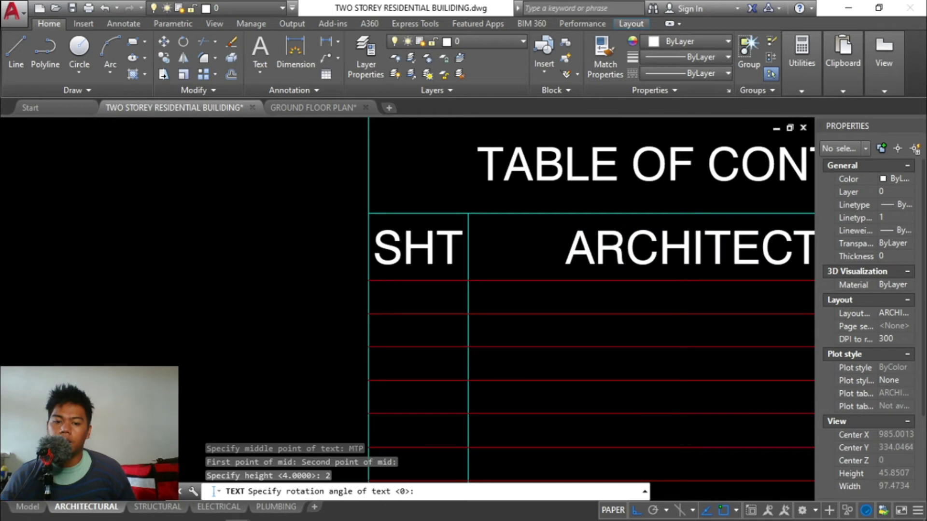
key("Return")
type("A-1")
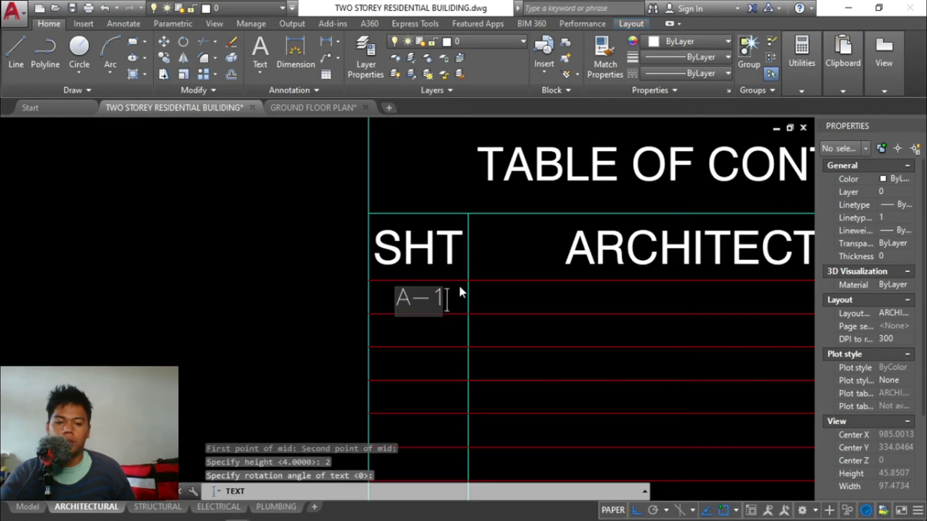
key("Return")
key("Return")
key("Escape")
key("Escape")
key("Escape")
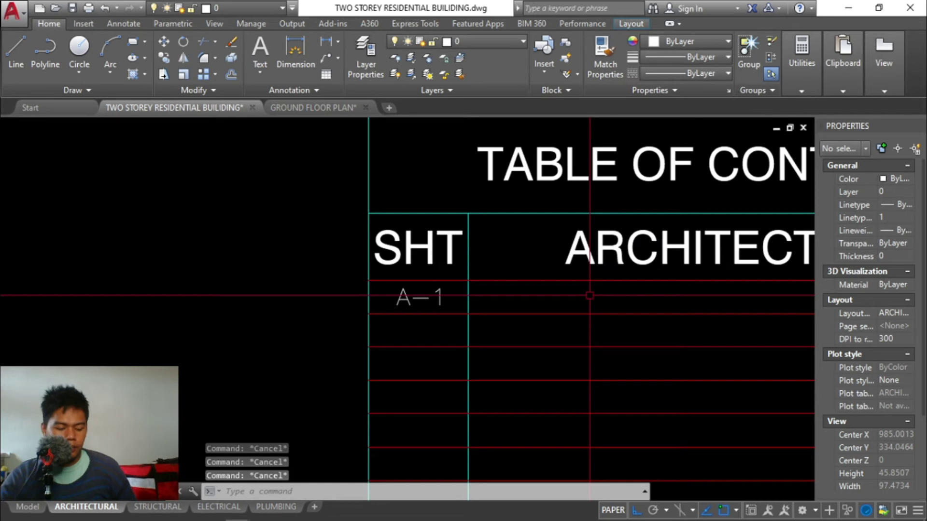
Step: Start another text entry justified middle-left between two points (ML, MTP)
key("Return")
type("J")
key("Return")
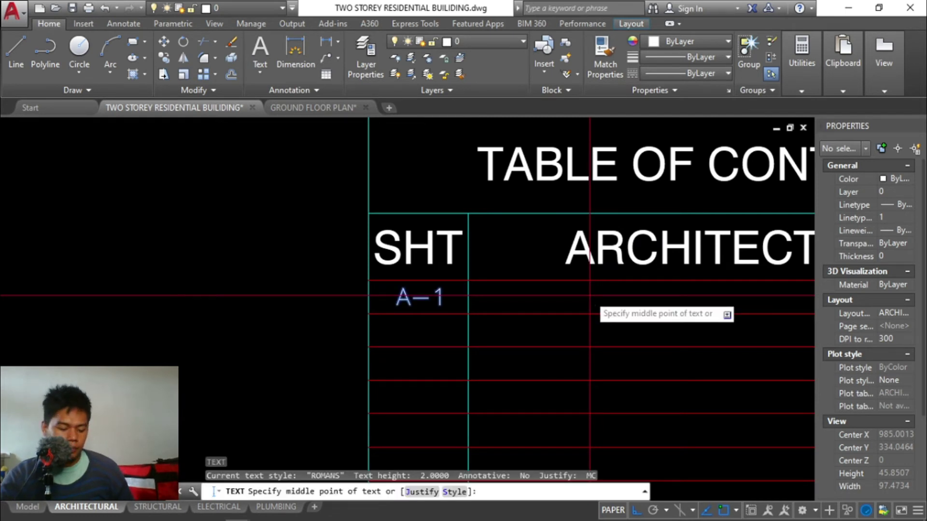
type("ML")
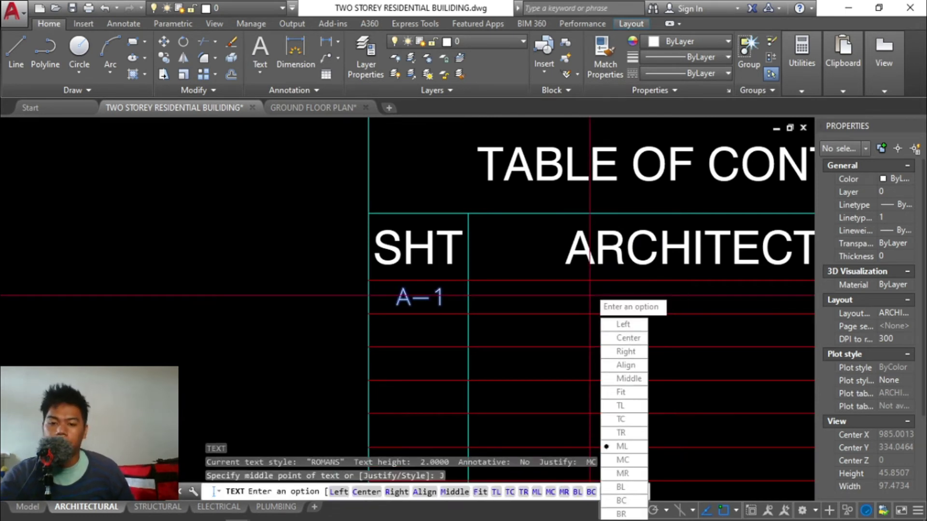
key("Return")
type("MTP")
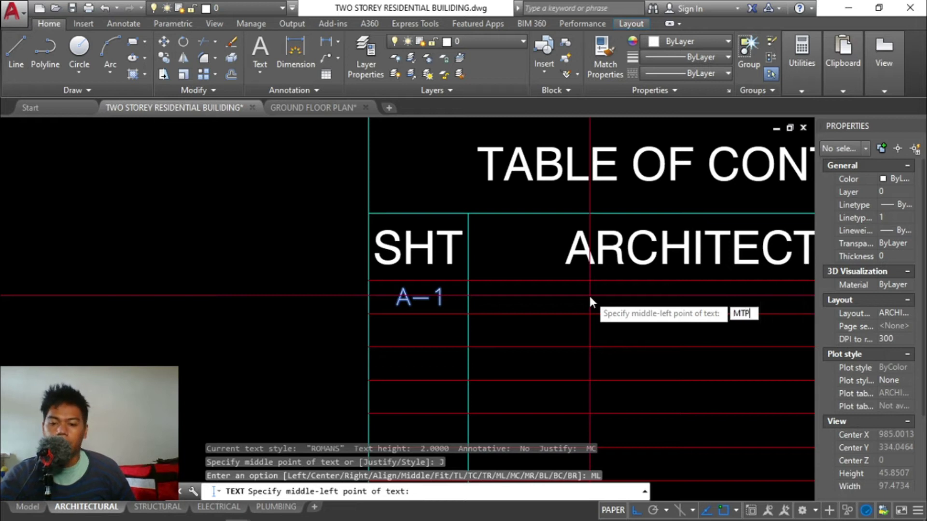
key("Return")
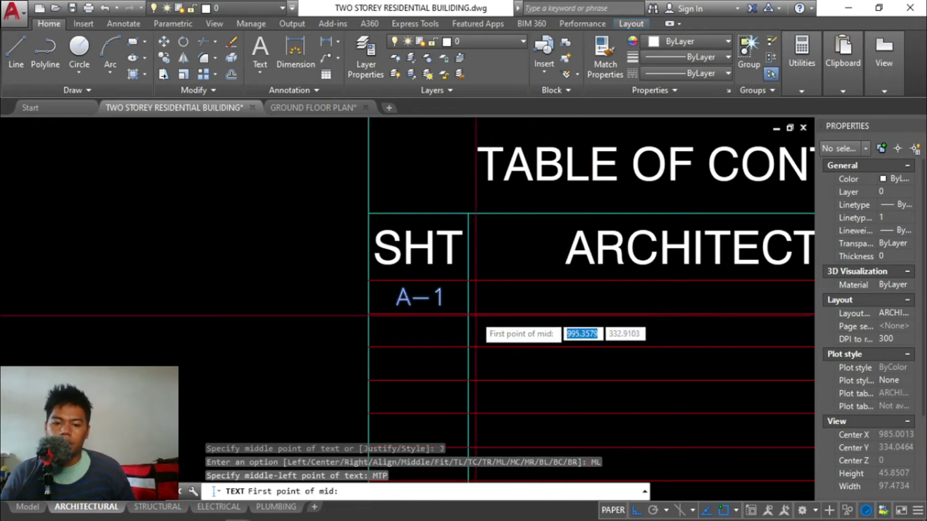
Step: Write 'PERSPECTIVE VIEW' at height 2, rotation 0, left-aligned in the cell beside A-1
left_click(413, 315)
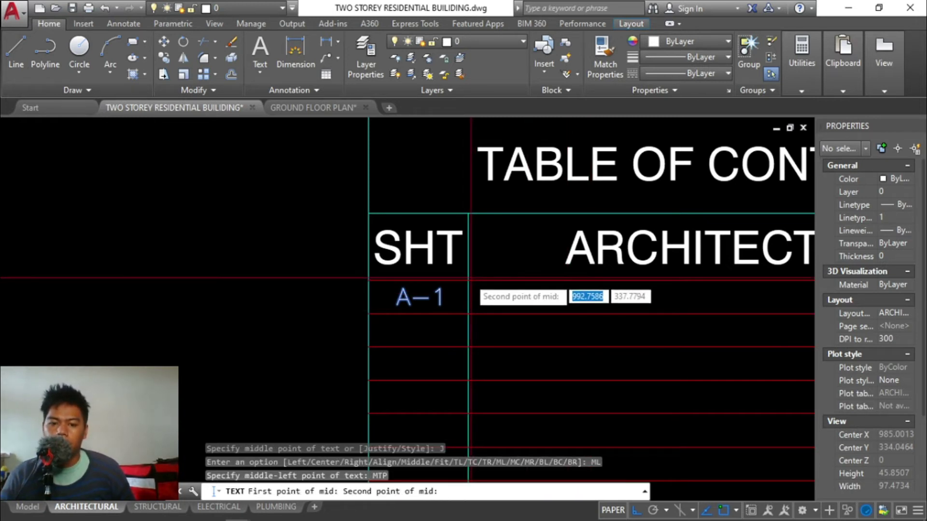
left_click(468, 280)
type("2")
key("Return")
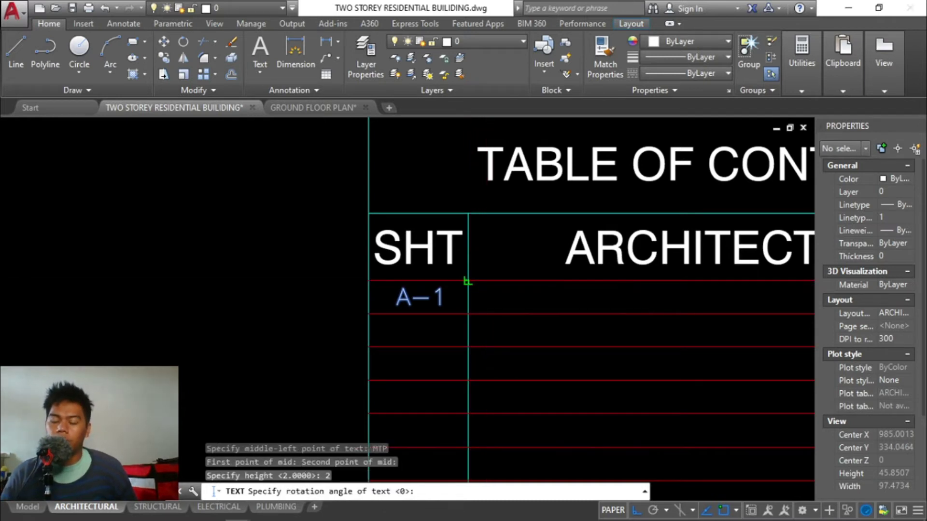
type("0")
key("Return")
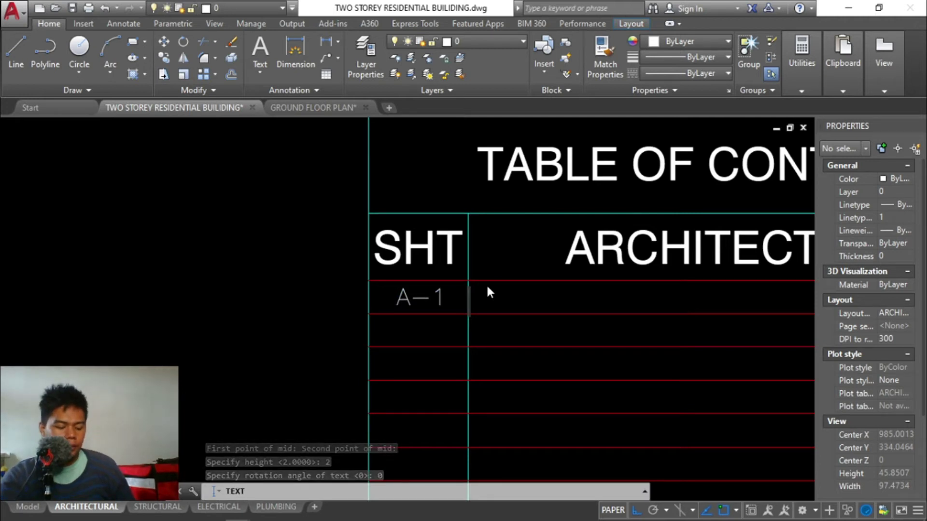
type("PERSPE")
key("BackSpace")
type("S")
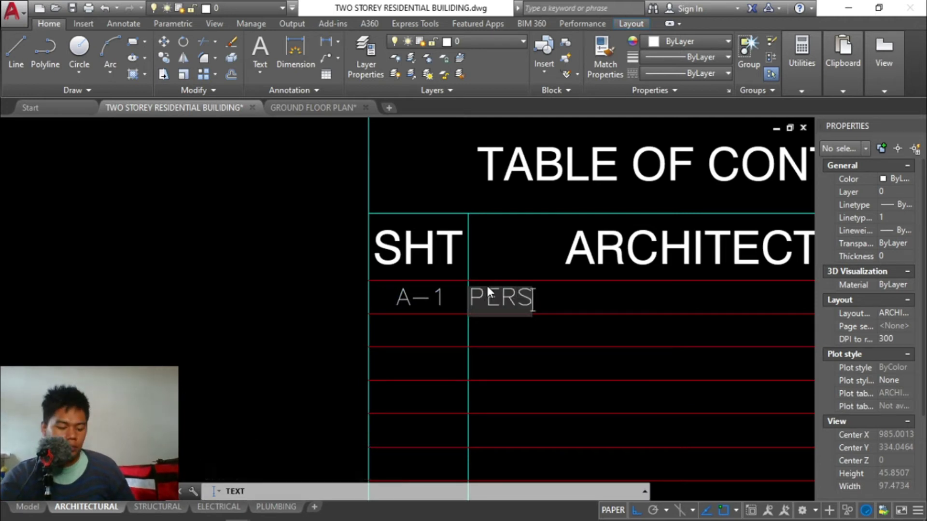
type("PECTIVE VIEW")
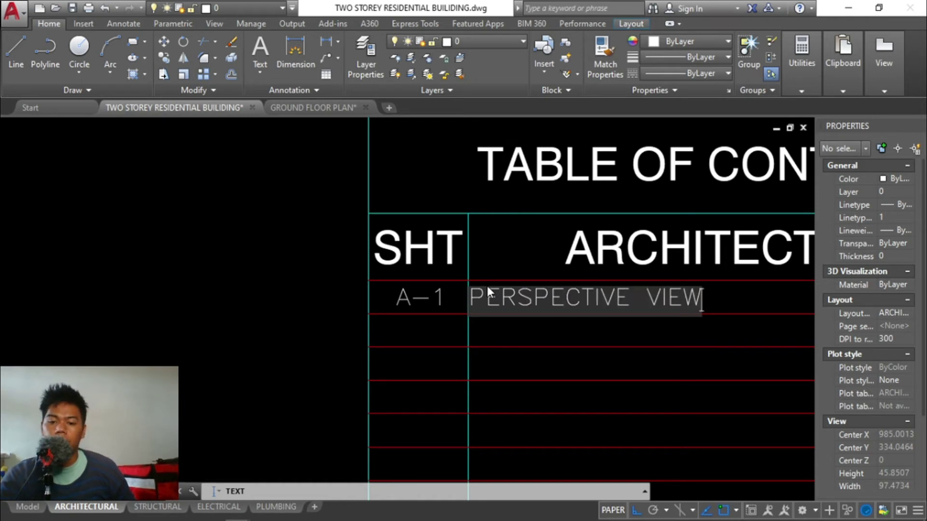
key("Return")
key("Return")
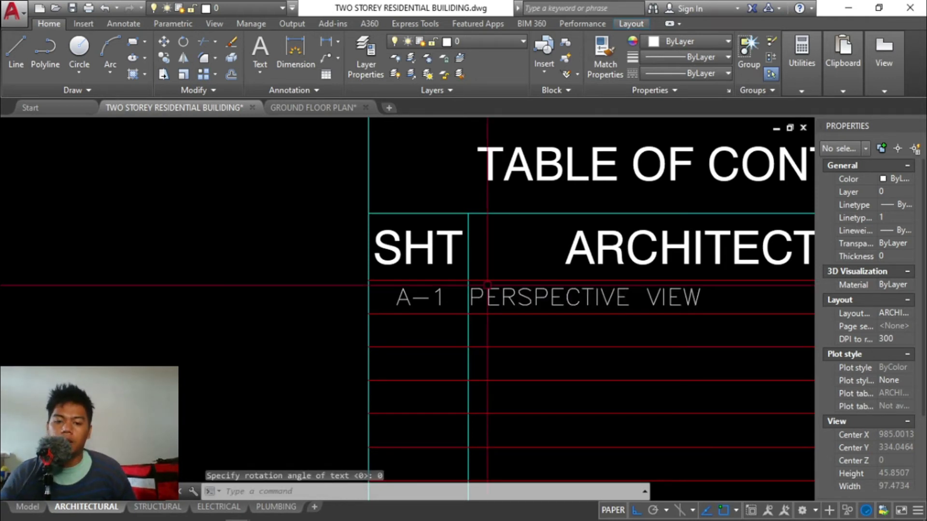
key("Escape")
key("Escape")
key("Escape")
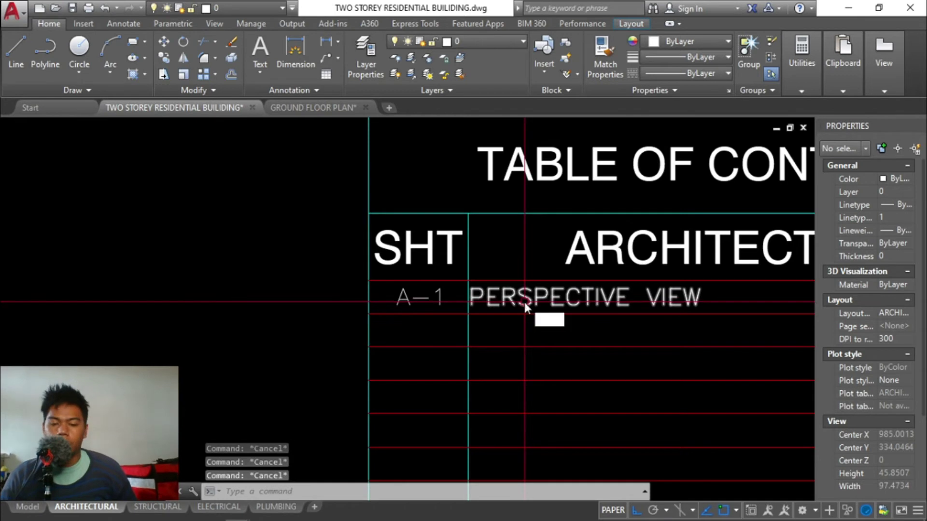
Step: Move the PERSPECTIVE VIEW text slightly right, off the column line
type("m")
key("Return")
left_click(531, 303)
key("Return")
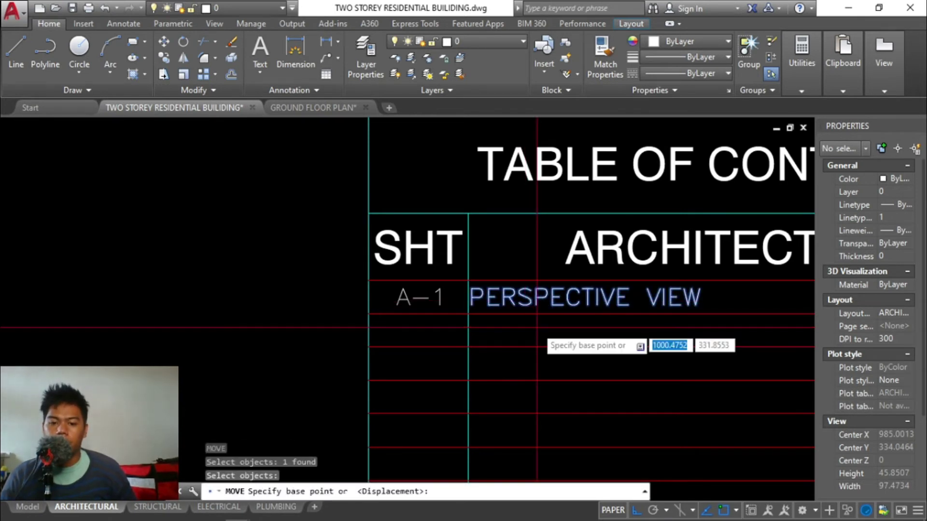
left_click(537, 328)
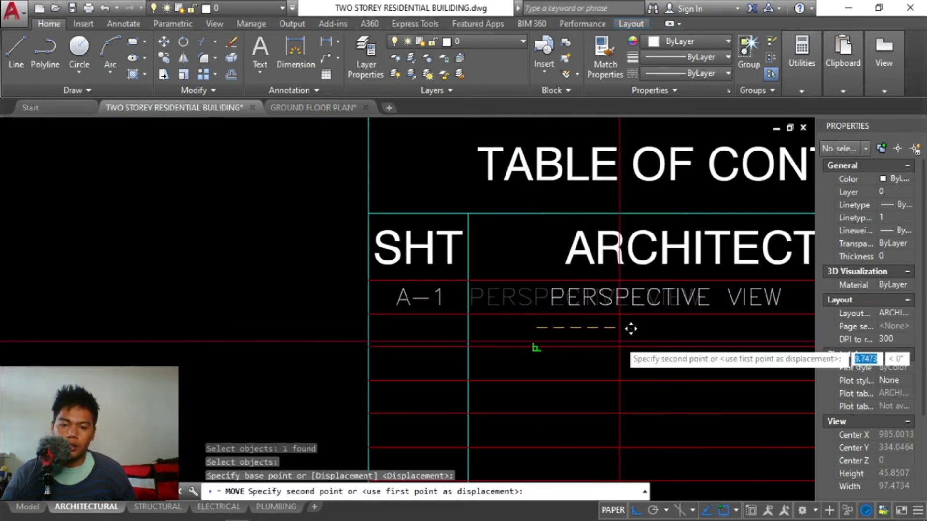
left_click(552, 328)
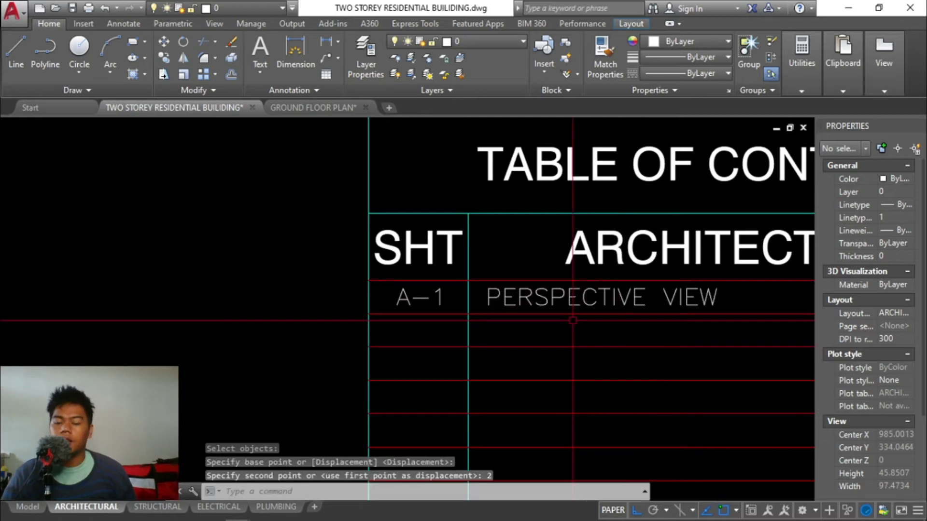
key("Escape")
key("Escape")
key("Escape")
Step: Put the A-1 and PERSPECTIVE VIEW texts on the TEXT layer
left_click(512, 299)
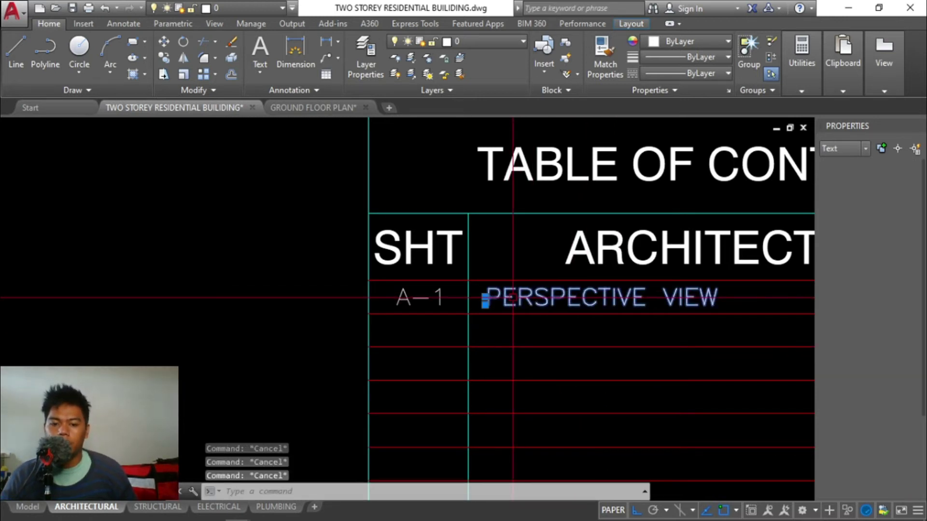
left_click(430, 295)
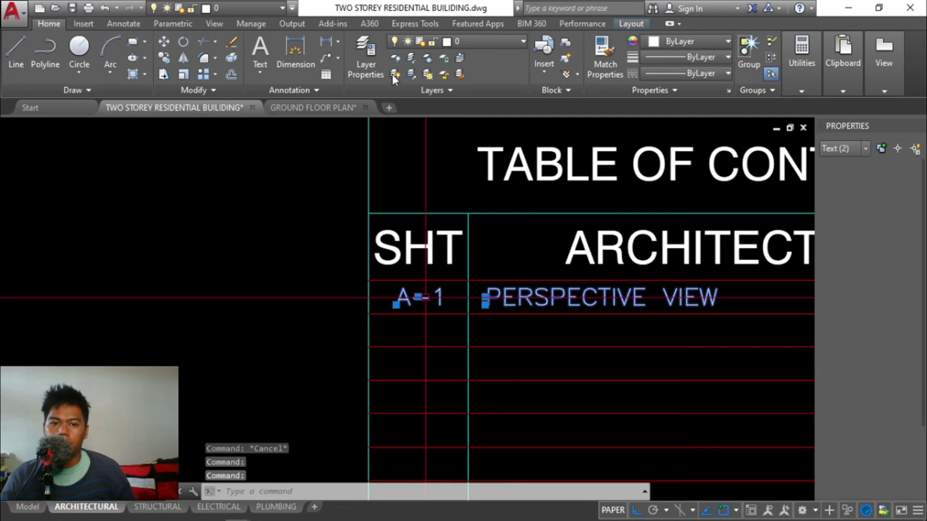
left_click(484, 42)
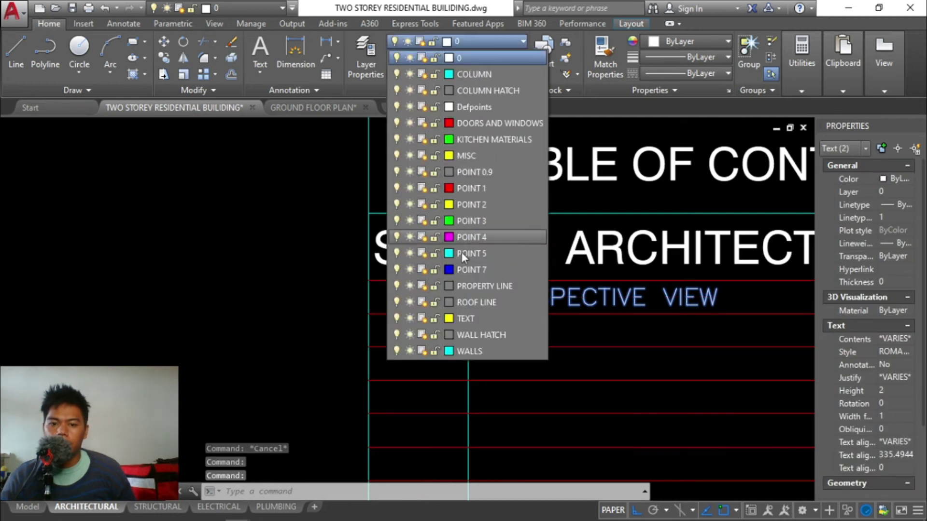
left_click(479, 315)
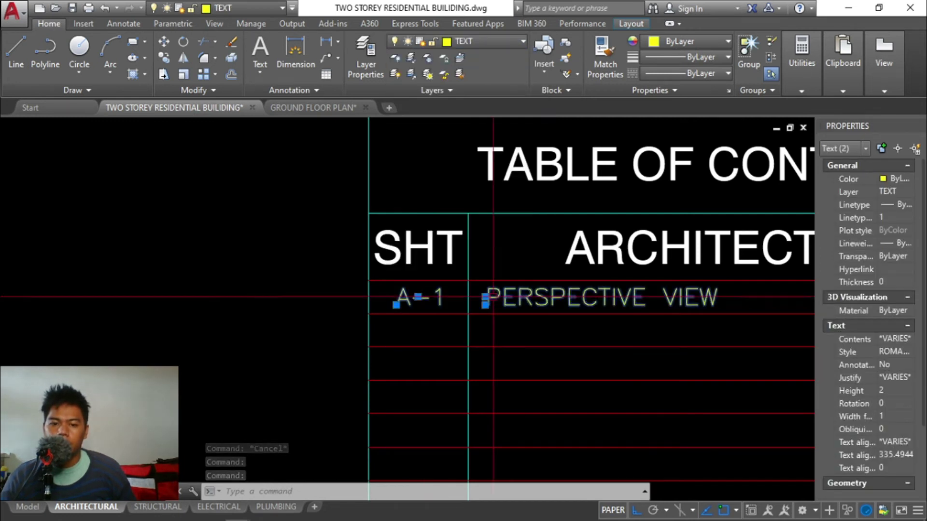
key("Escape")
Step: Put the SHT, ARCHITECTURAL and TABLE OF CONTENT headings on the TEXT layer
left_click(555, 268)
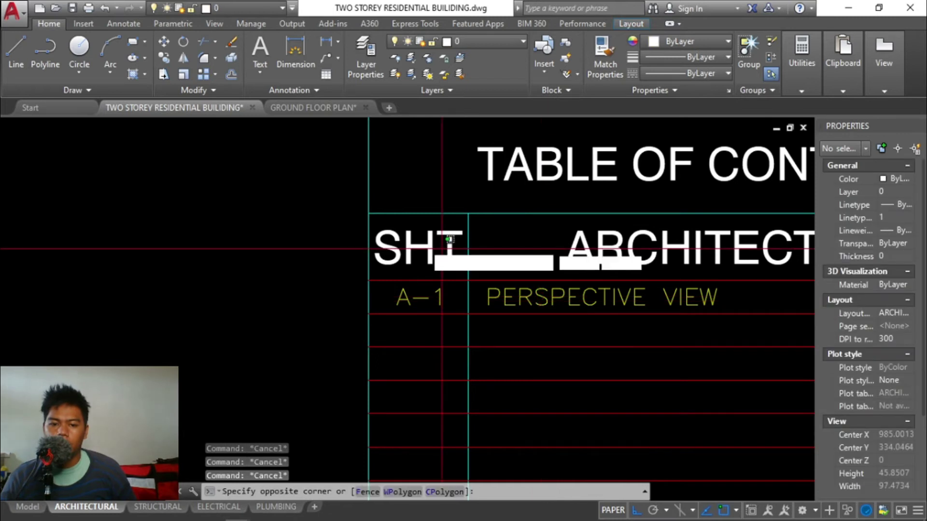
left_click(419, 245)
left_click(652, 249)
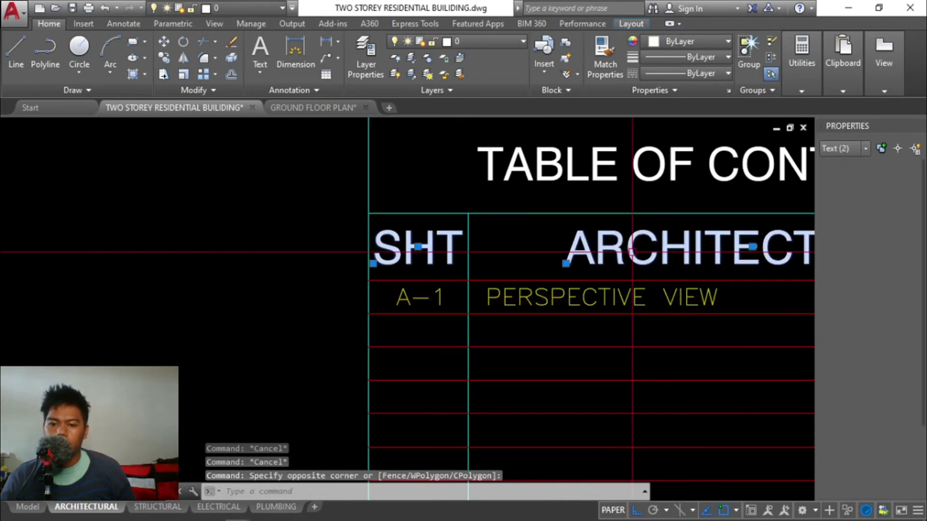
left_click(603, 164)
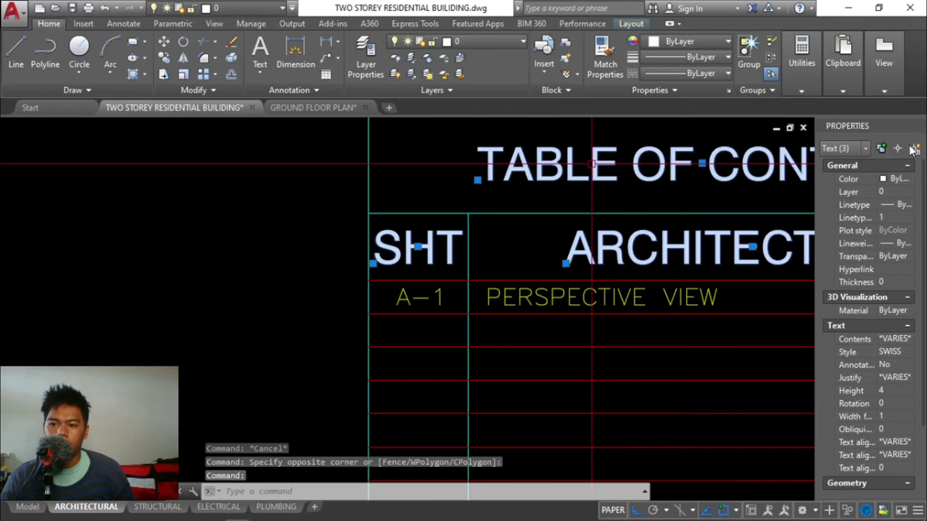
left_click(922, 126)
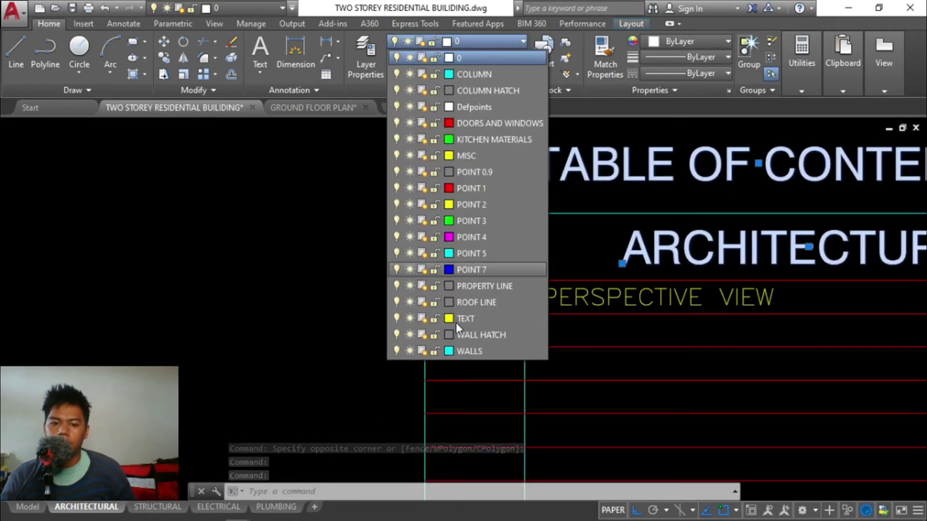
left_click(471, 314)
scroll(451, 333, "down", 3)
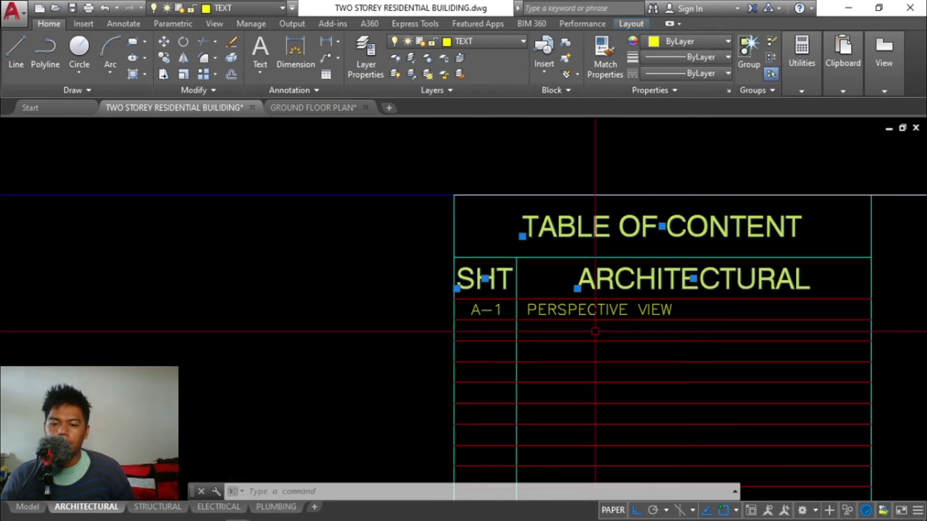
scroll(451, 333, "down", 1)
scroll(452, 333, "up", 4)
Step: Copy the PERSPECTIVE VIEW entry into rows two, three and four using CO
key("Escape")
key("Escape")
key("Escape")
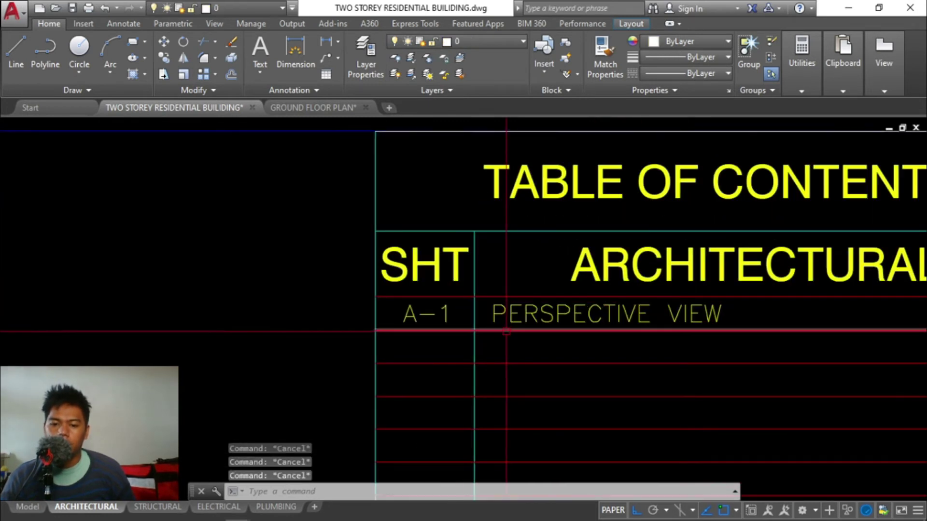
type("co")
key("Return")
left_click(505, 314)
key("Return")
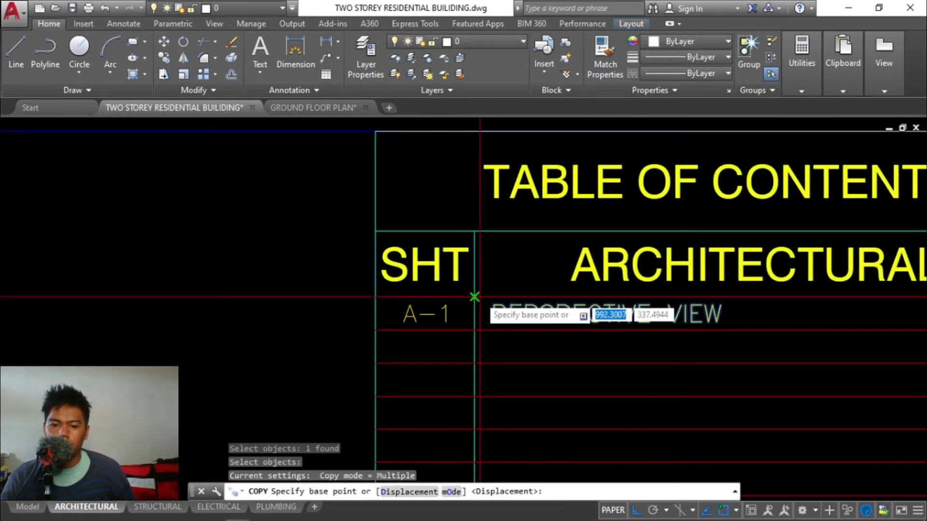
left_click(475, 297)
left_click(475, 331)
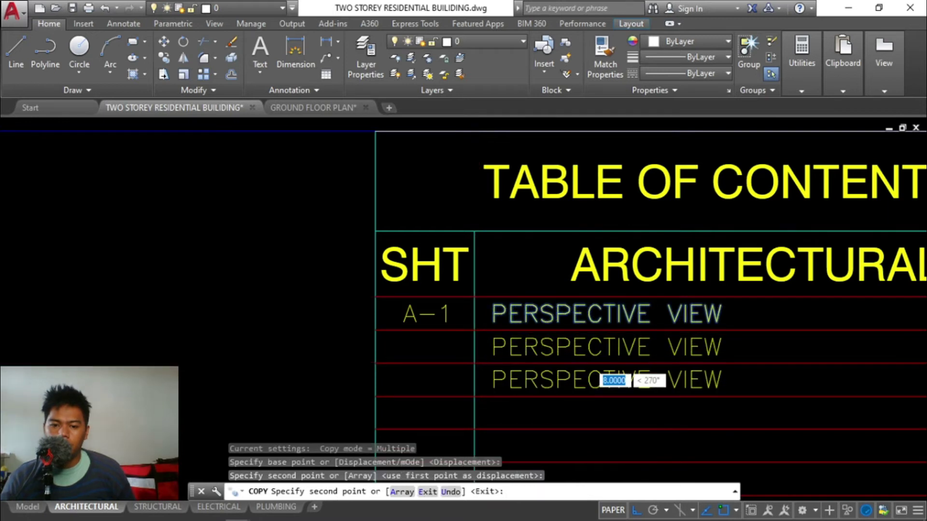
left_click(478, 362)
left_click(480, 395)
key("Escape")
key("Escape")
key("Escape")
scroll(500, 369, "down", 5)
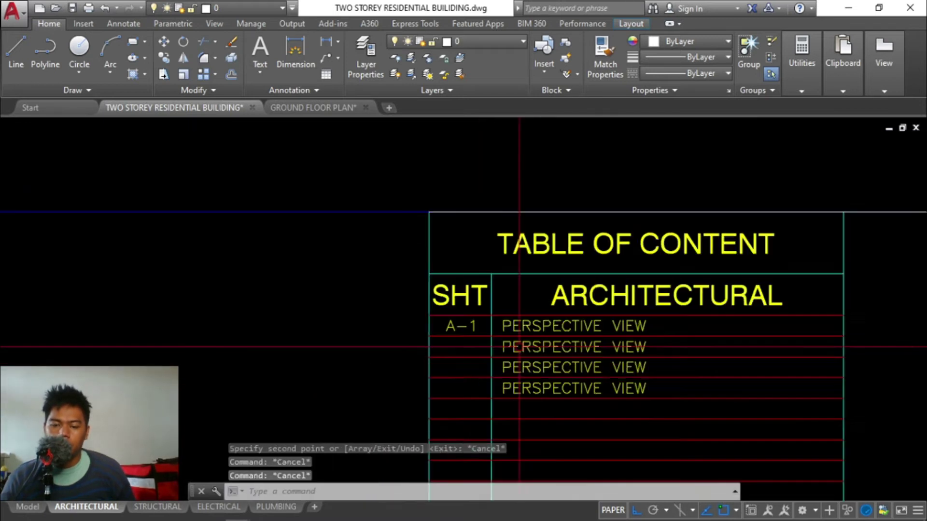
scroll(547, 328, "up", 2)
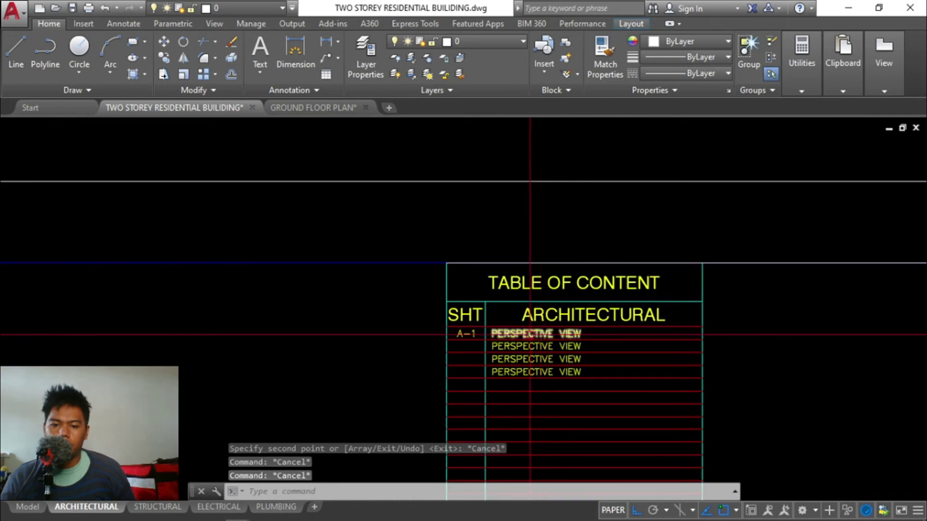
Step: Retype the second-row entry as SITE DEVELOPMENT PLAN
left_click(531, 333)
key("Escape")
double_click(531, 346)
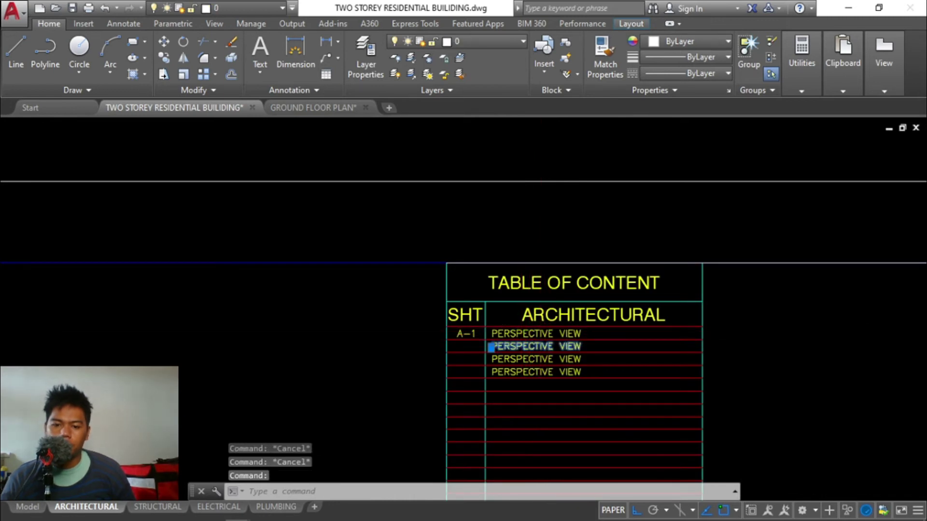
type("SITE DEVELOPM")
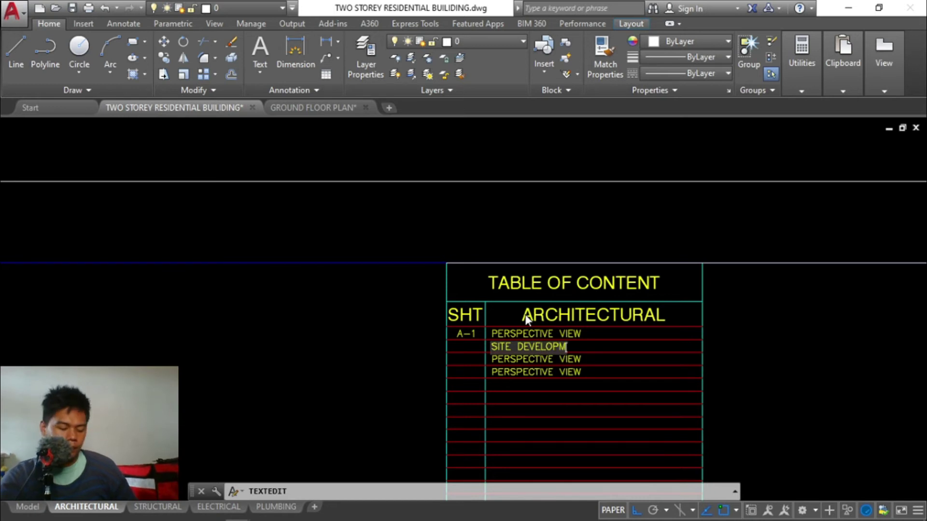
key("Return")
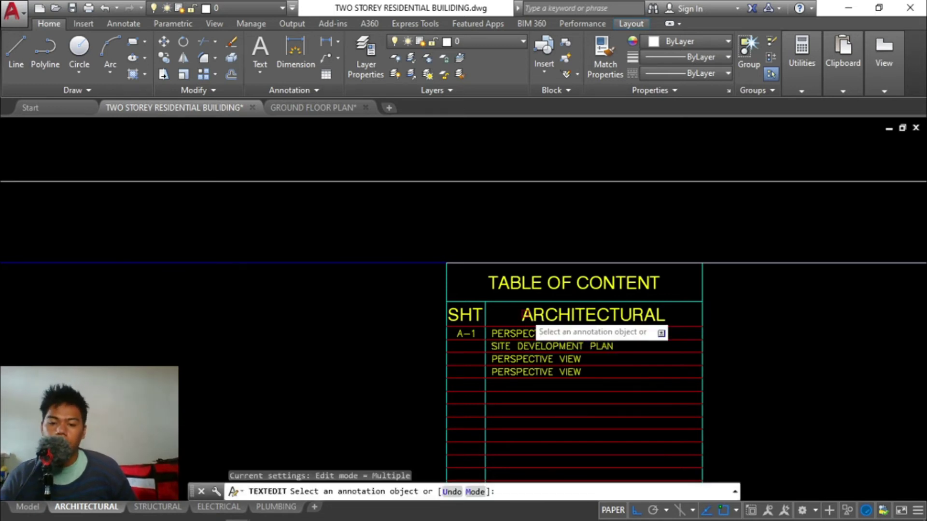
scroll(499, 360, "up", 4)
key("Escape")
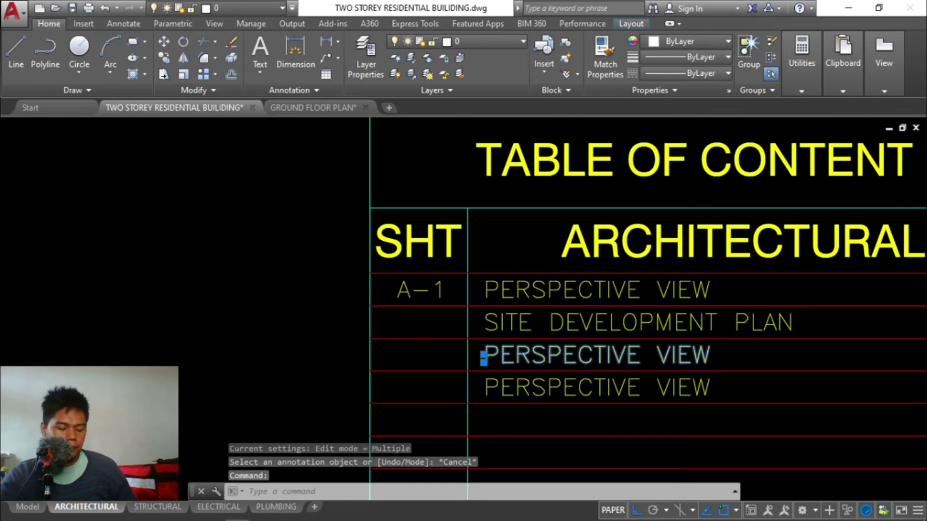
Step: Retype the third-row entry as VICINITY MAP
double_click(498, 349)
type("VICINI")
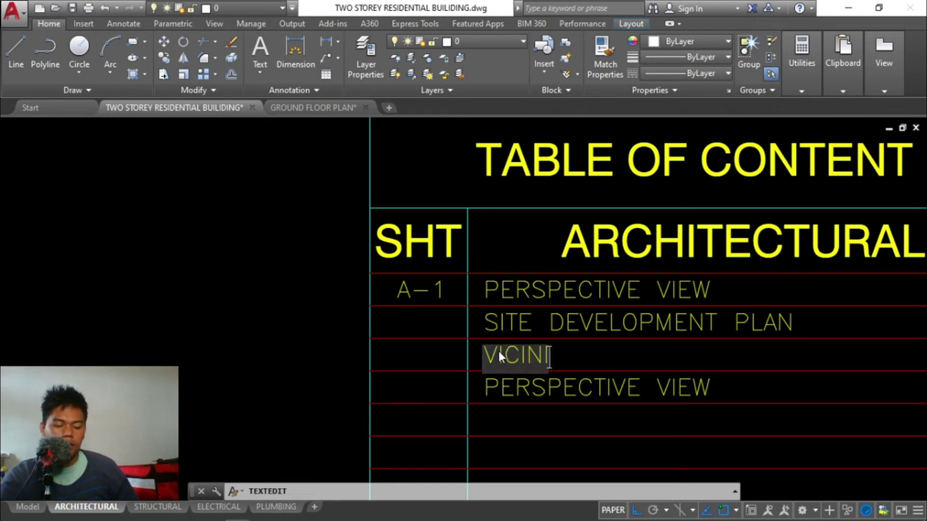
type("TY MAP")
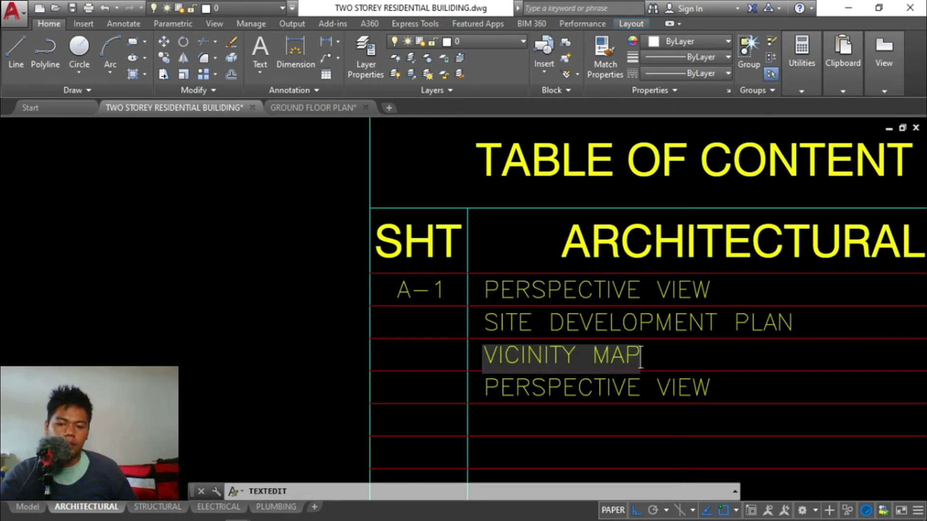
key("Return")
key("Escape")
Step: Retype the fourth-row entry as TABLE OF CONTENTS
left_click(555, 386)
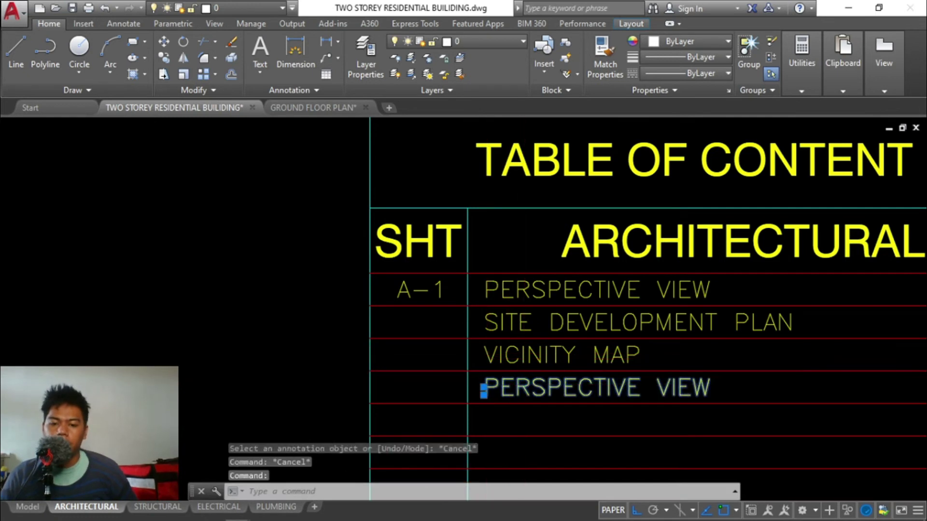
double_click(525, 384)
type("TABLE O")
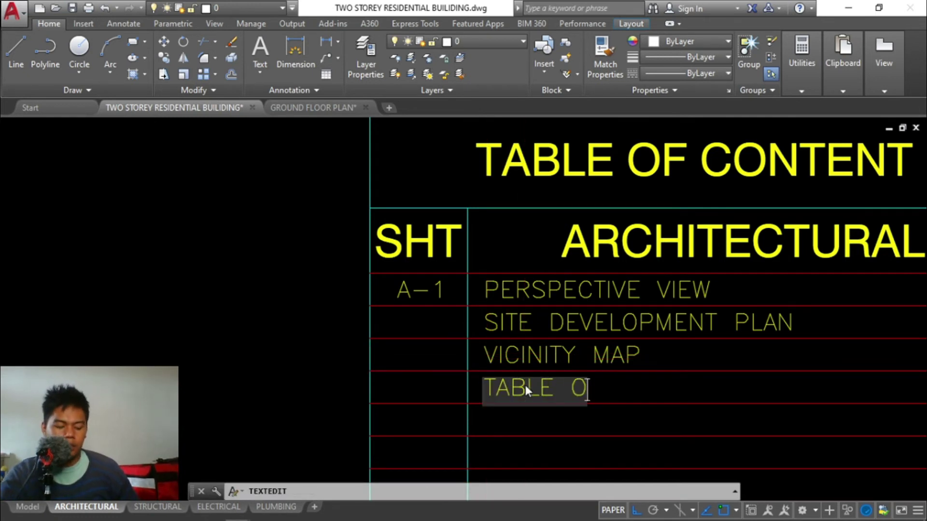
type("F CONTENTS")
key("Return")
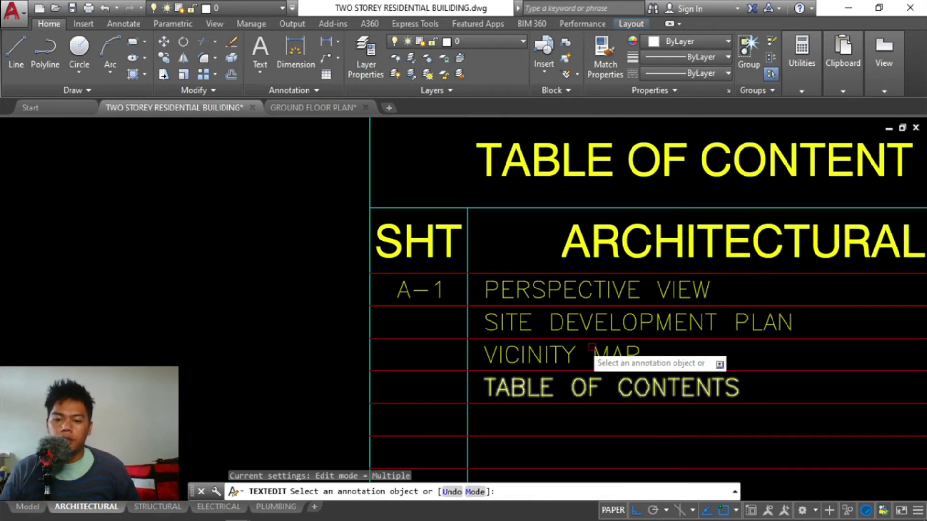
scroll(581, 340, "down", 4)
scroll(585, 246, "up", 5)
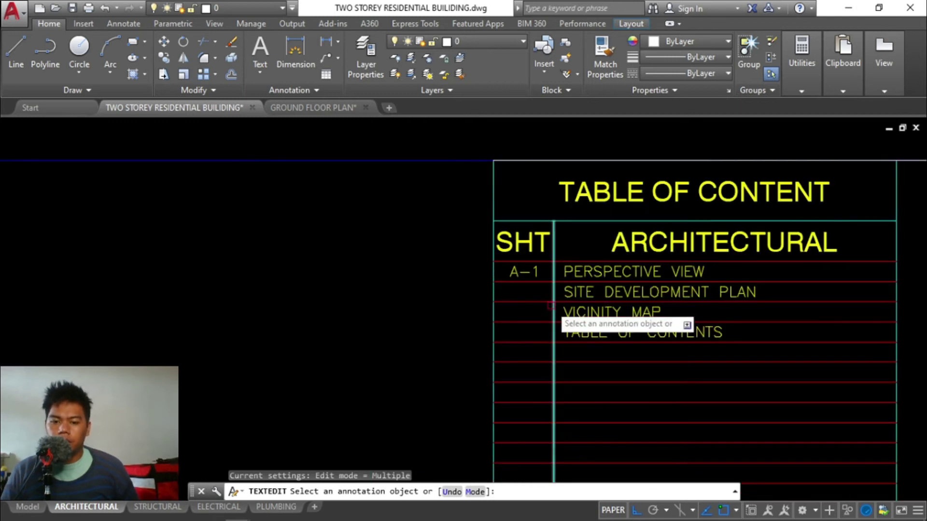
key("Escape")
key("Escape")
key("Escape")
Step: Copy the A-1 label and PERSPECTIVE VIEW entry down into the fifth row
type("co")
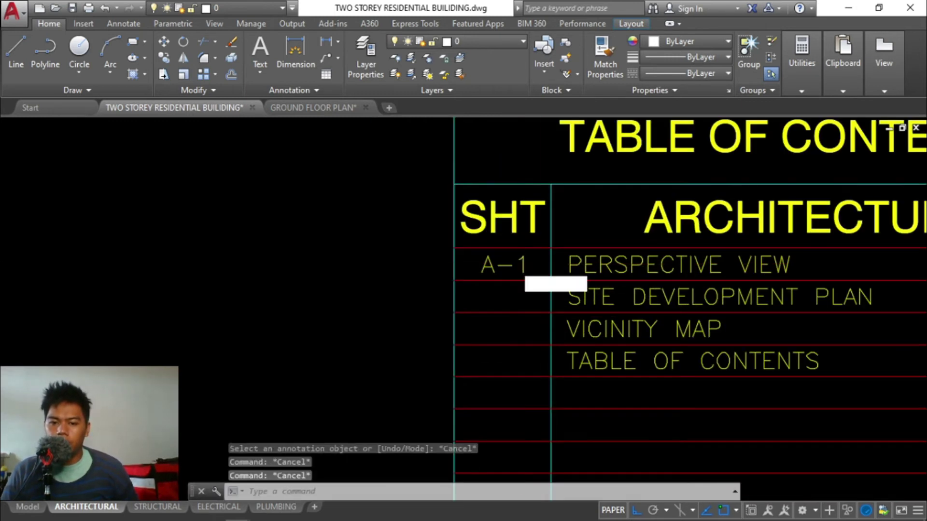
key("Return")
left_click(543, 262)
left_click(568, 258)
key("Return")
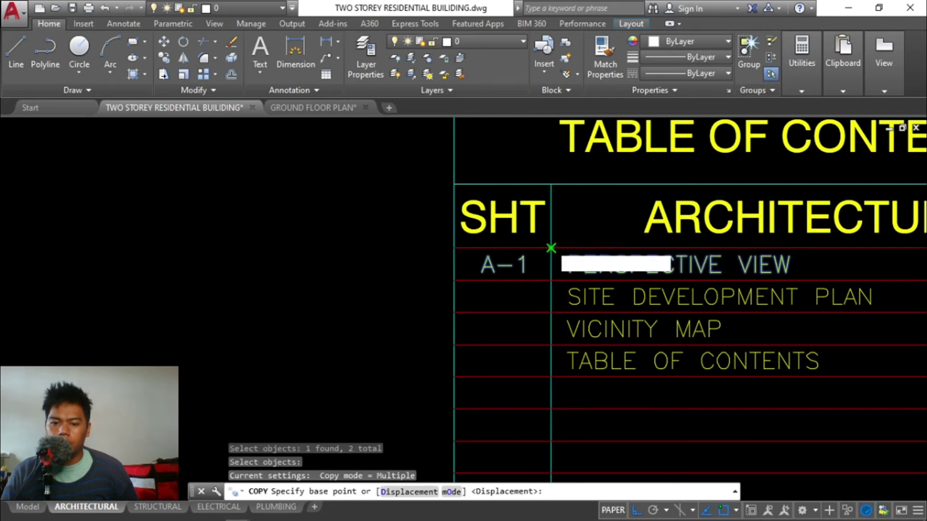
left_click(550, 248)
left_click(550, 377)
key("Escape")
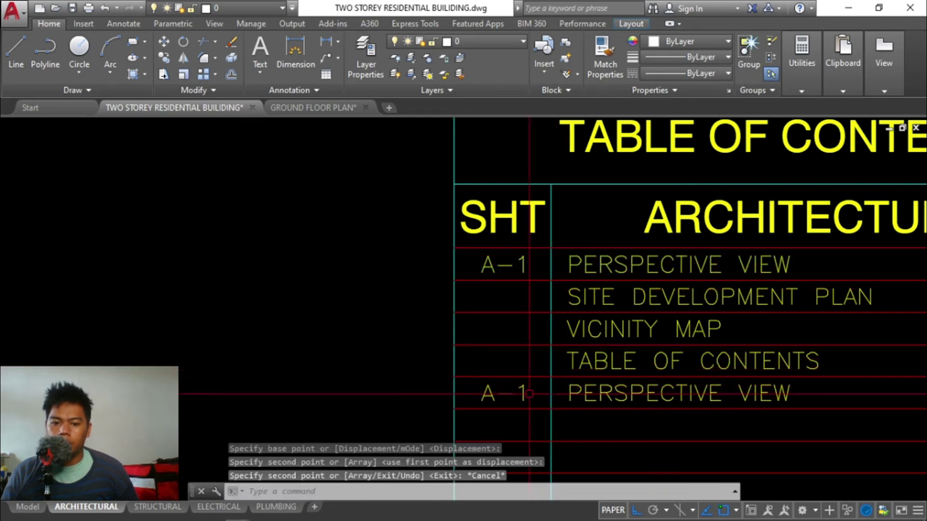
Step: Relabel the copied row as A-2 with the entry GROUND FLOOR PLAN
left_click(502, 393)
double_click(502, 394)
type("A-2")
key("Return")
key("Escape")
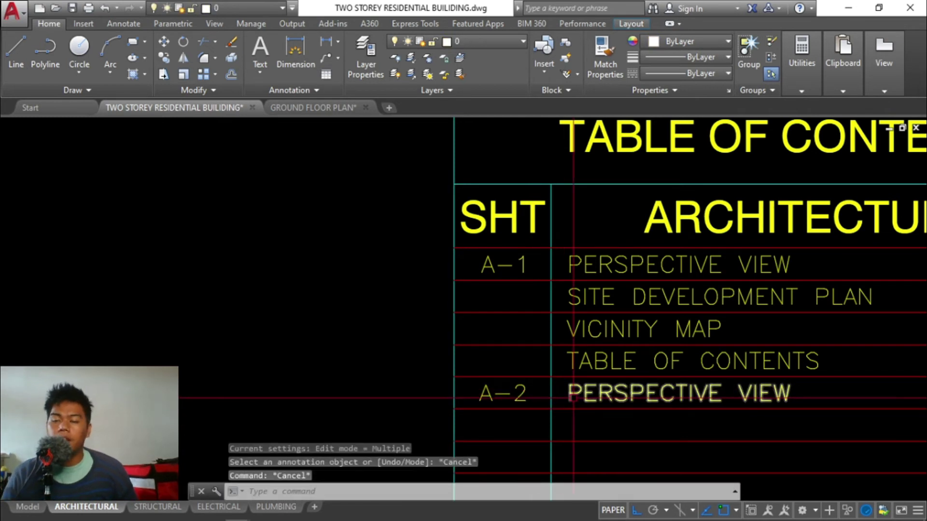
double_click(574, 393)
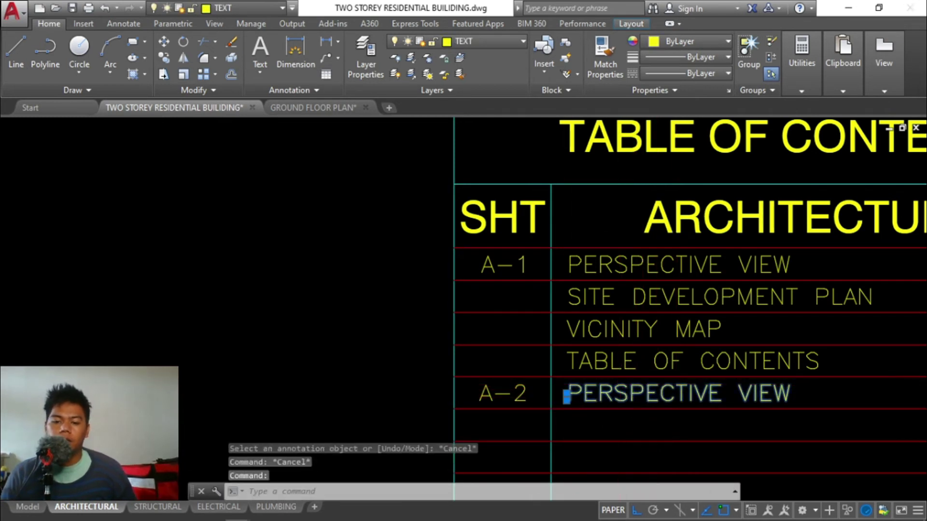
type("GRO")
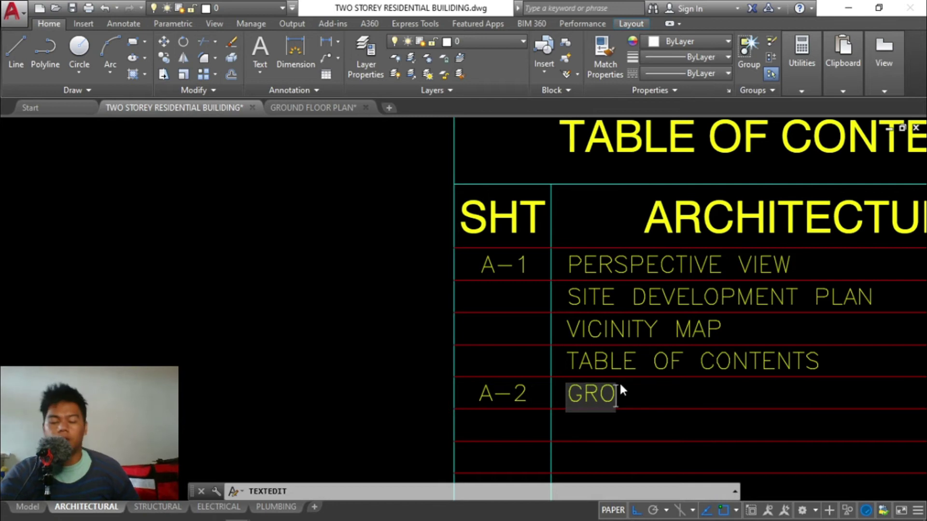
type("UND FLOOR PLAN")
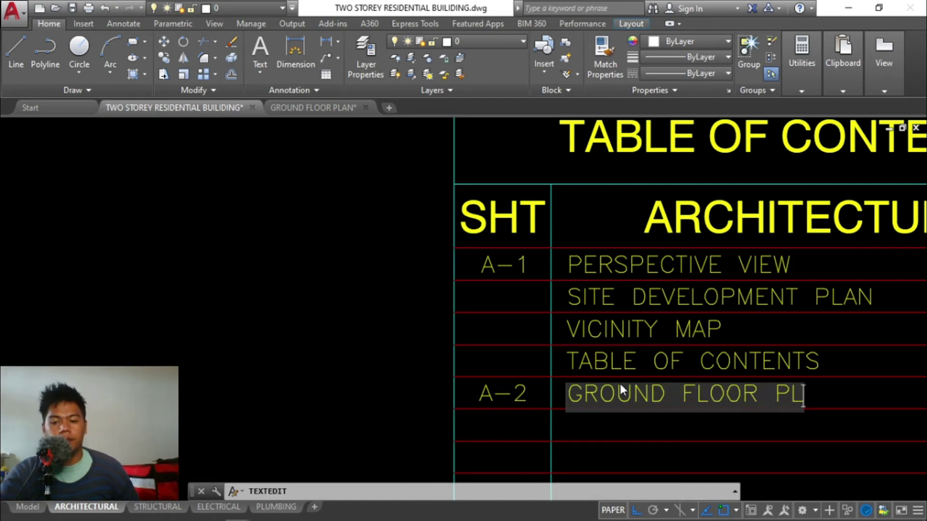
key("Return")
key("Escape")
key("Escape")
key("Escape")
Step: Copy GROUND FLOOR PLAN into the two rows below it
type("q")
key("Return")
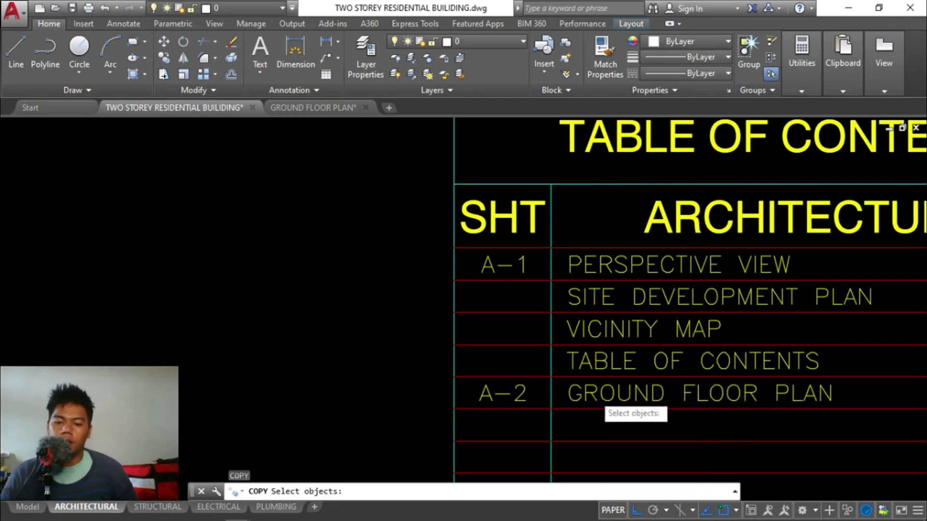
left_click(557, 378)
key("Return")
left_click(551, 377)
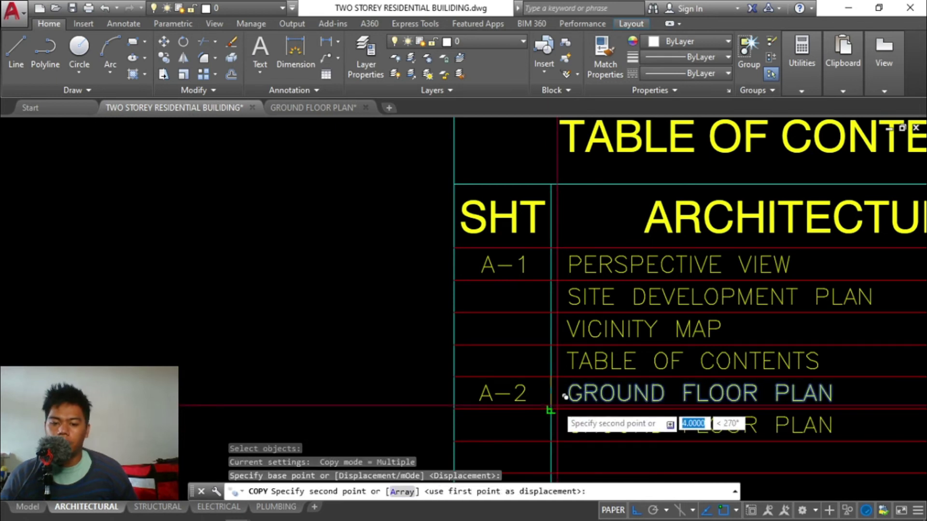
left_click(551, 409)
scroll(550, 442, "down", 3)
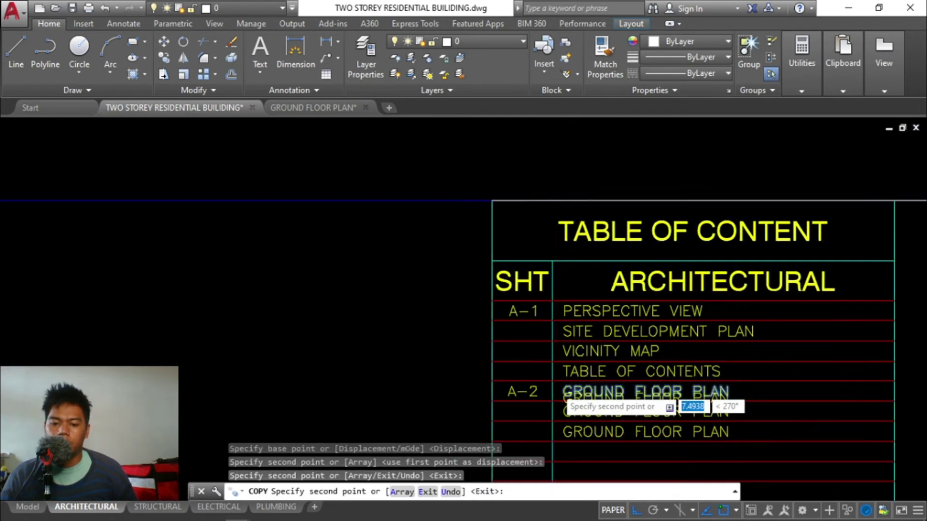
left_click(551, 441)
key("Escape")
key("Escape")
scroll(550, 425, "up", 3)
Step: Reword the first copy to SECOND FLOOR PLAN
left_click(529, 385)
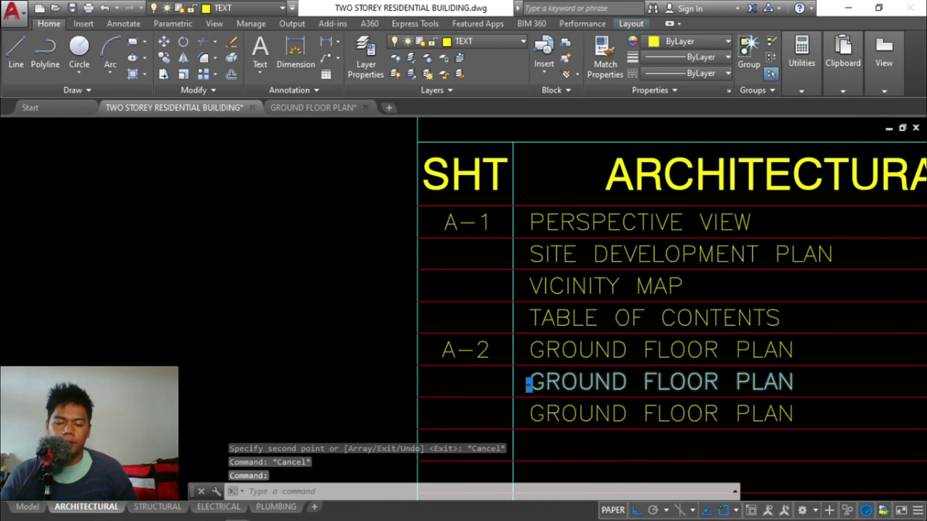
double_click(633, 393)
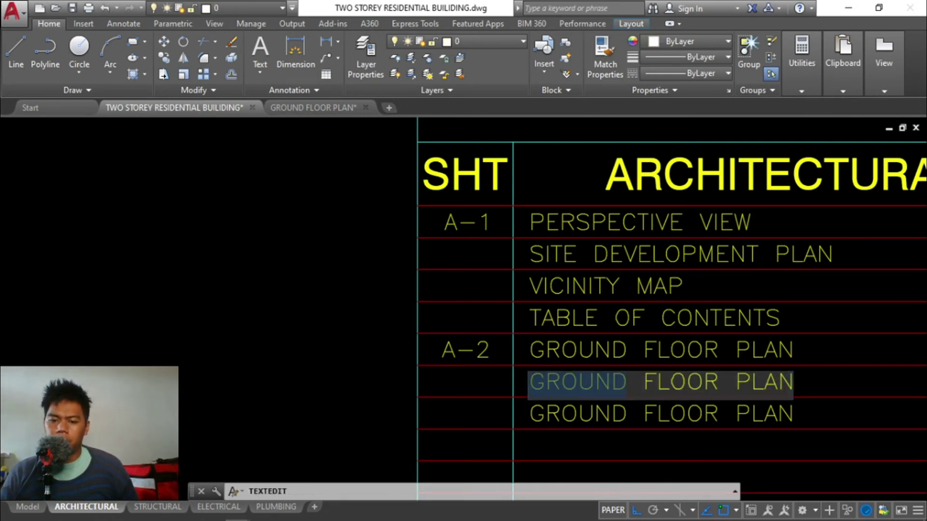
type("SED")
key("BackSpace")
type("COND FLOO")
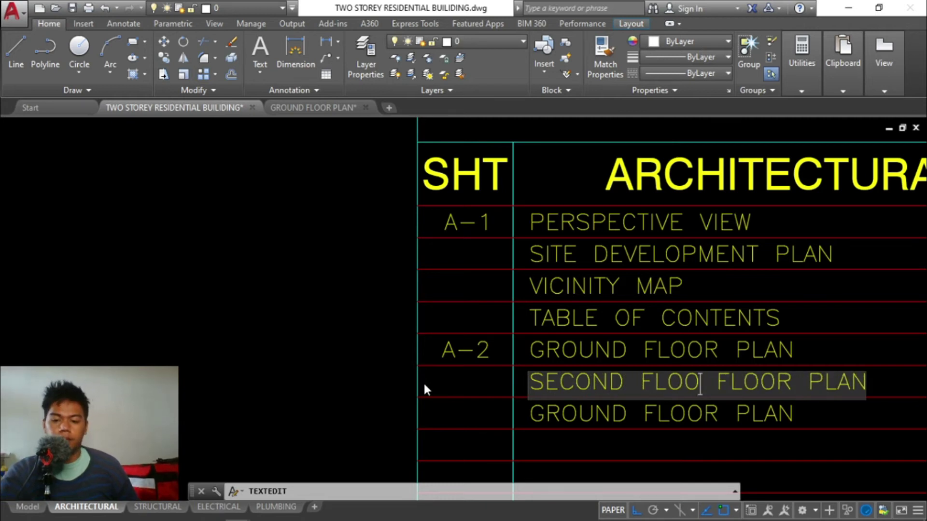
type("R PLAN")
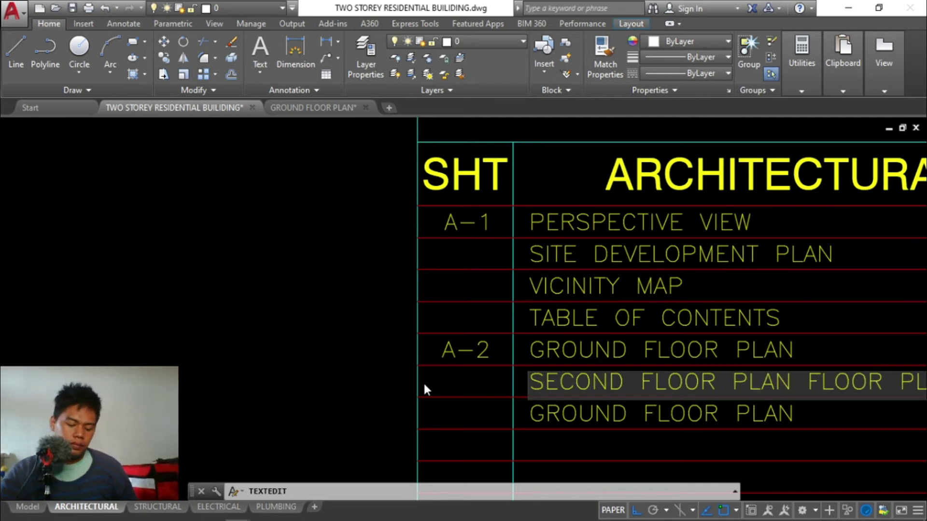
key("Delete")
key("Delete")
key("Delete")
key("Delete")
key("Delete")
key("Delete")
key("Delete")
key("Delete")
key("Delete")
key("Delete")
left_click(423, 381)
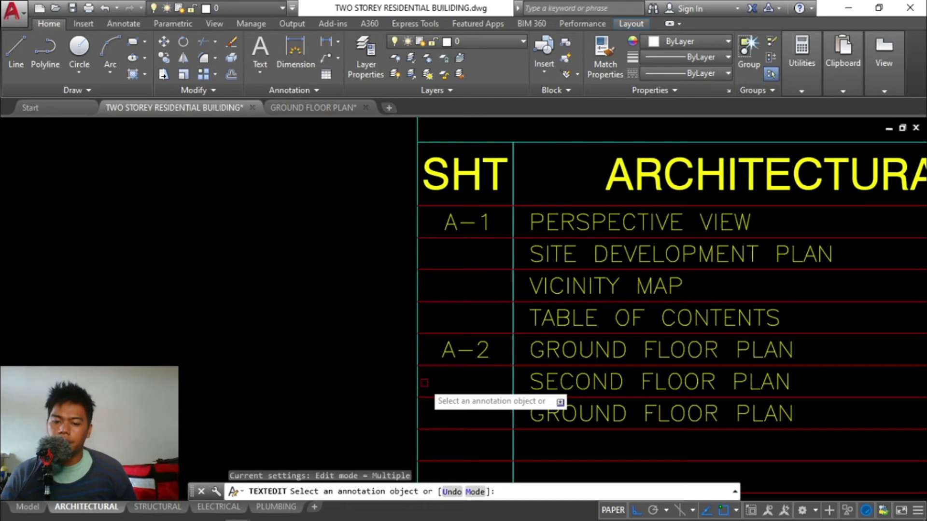
key("Escape")
key("Escape")
Step: Reword the second copy to FRONT SIDE ELEVATION
left_click(519, 410)
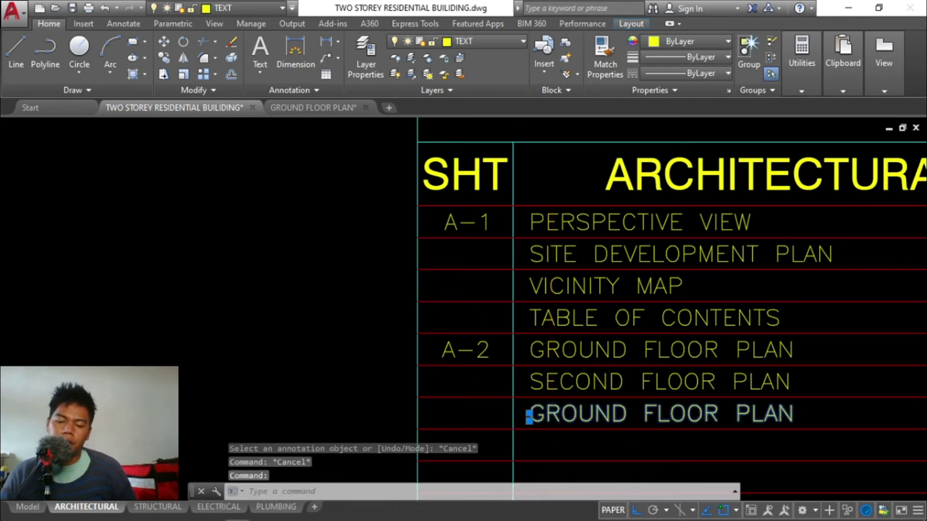
double_click(540, 412)
type("FRON")
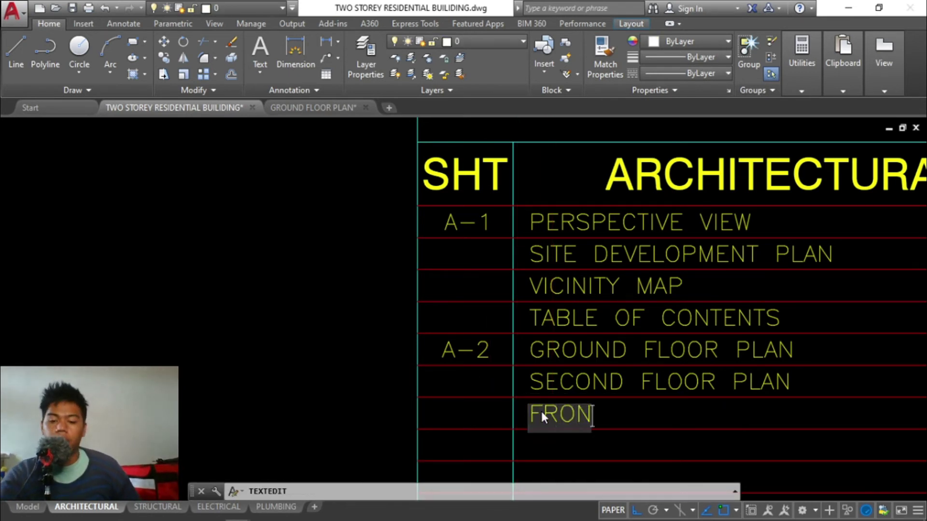
type("T ")
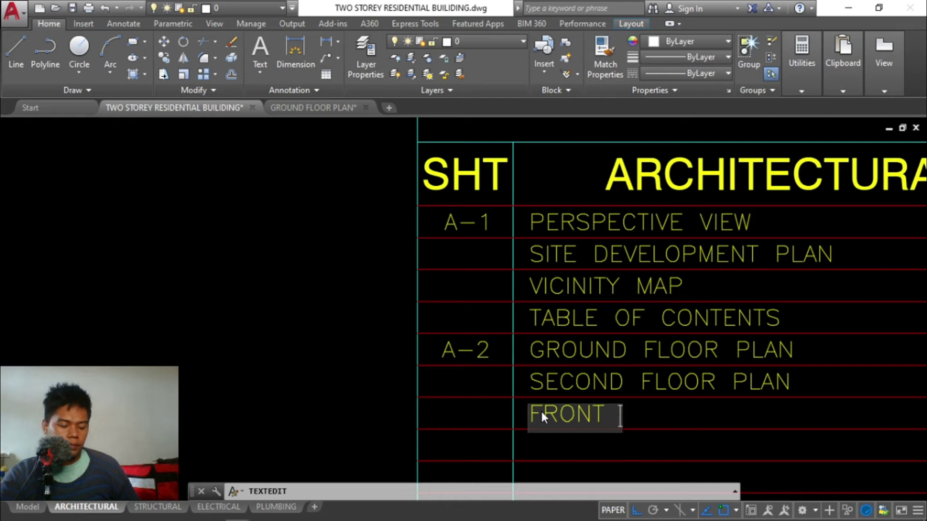
type("SIDE ELEVATION")
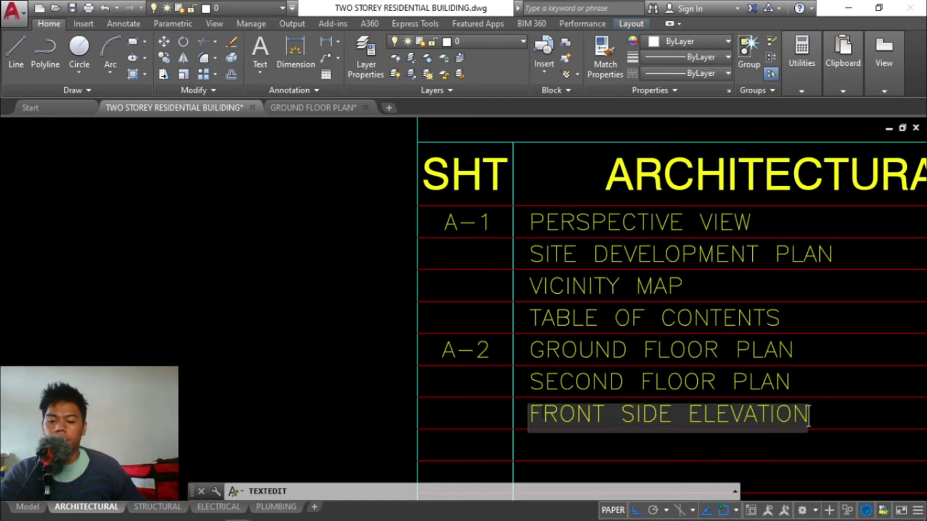
key("Return")
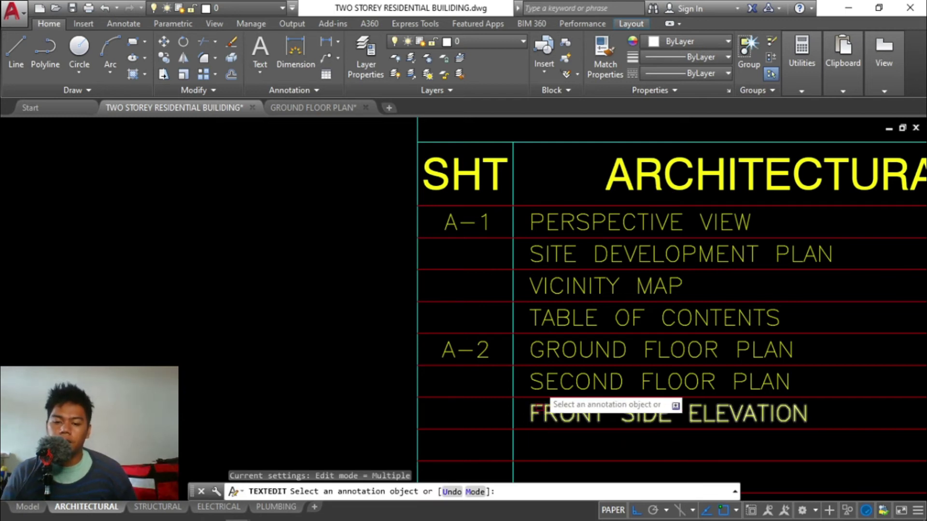
scroll(540, 411, "down", 2)
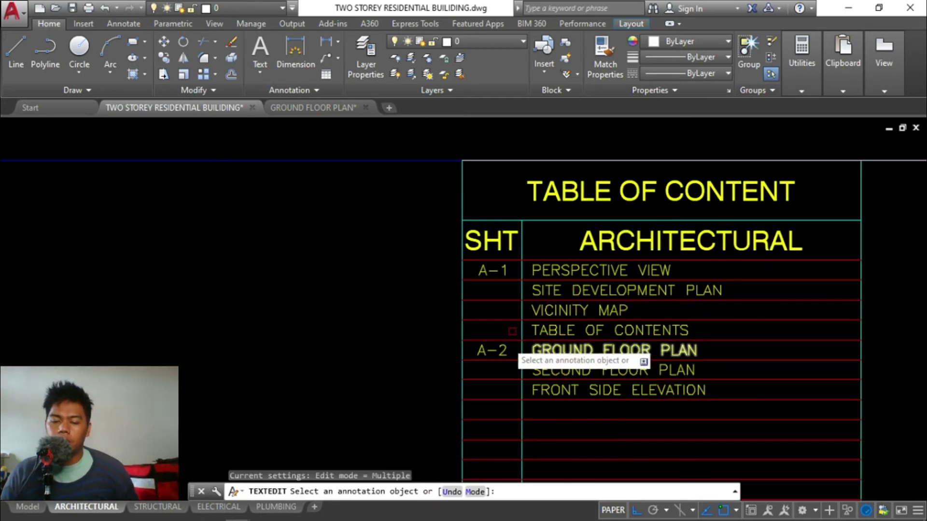
scroll(499, 279, "down", 2)
scroll(497, 251, "up", 4)
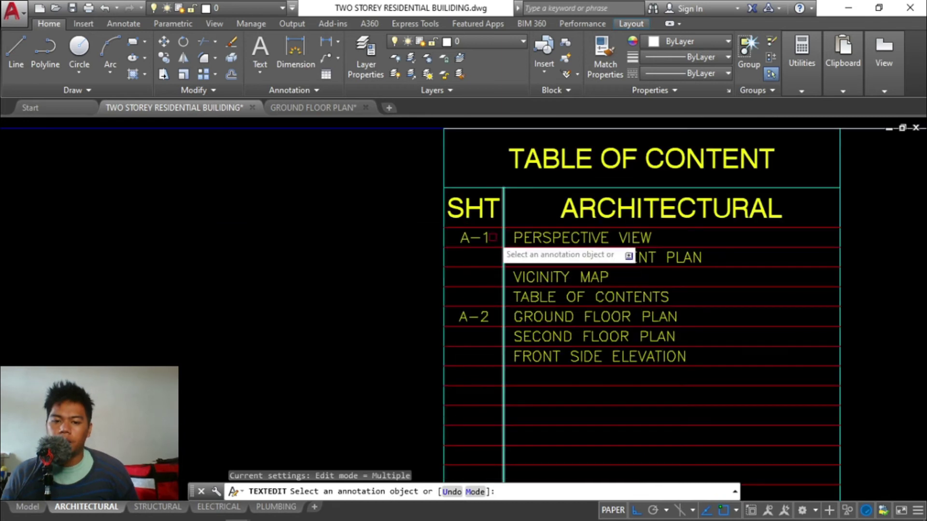
scroll(507, 247, "down", 9)
scroll(561, 440, "up", 5)
scroll(562, 439, "down", 6)
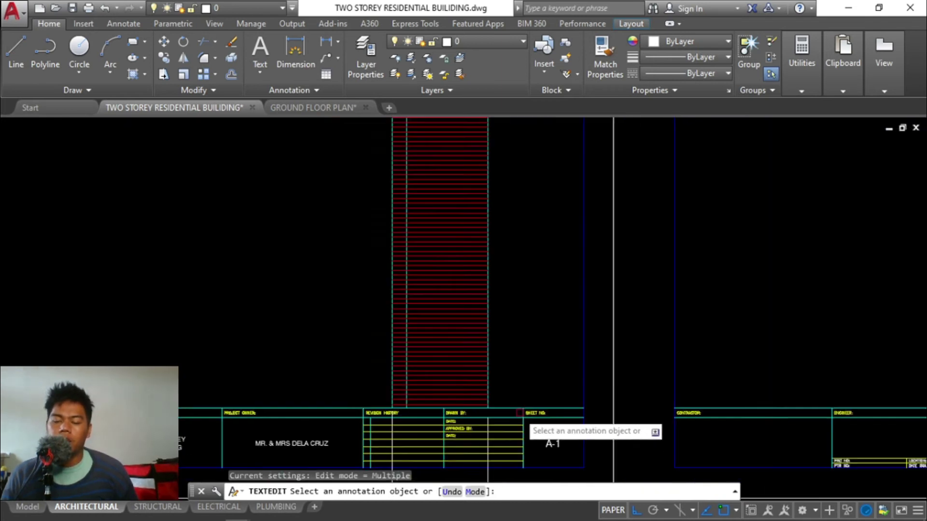
scroll(743, 454, "up", 6)
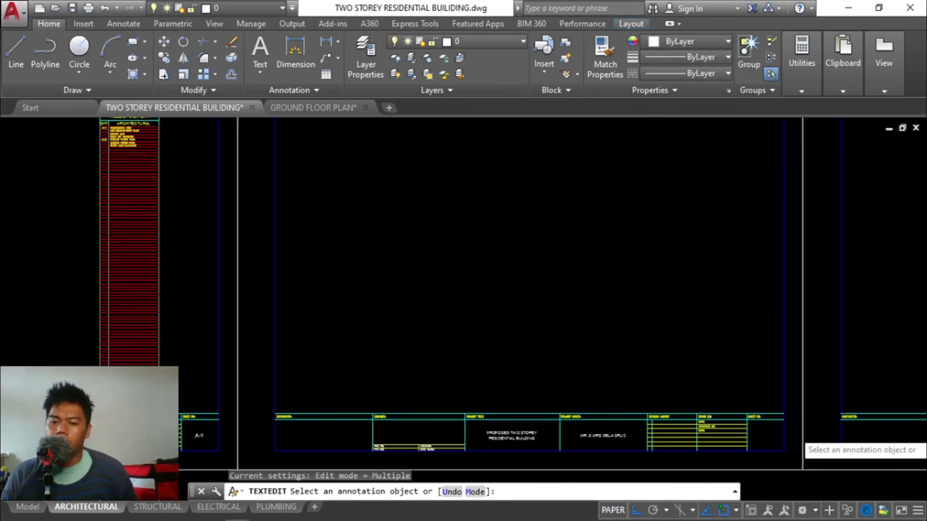
scroll(759, 428, "down", 4)
scroll(711, 418, "down", 4)
scroll(700, 405, "up", 6)
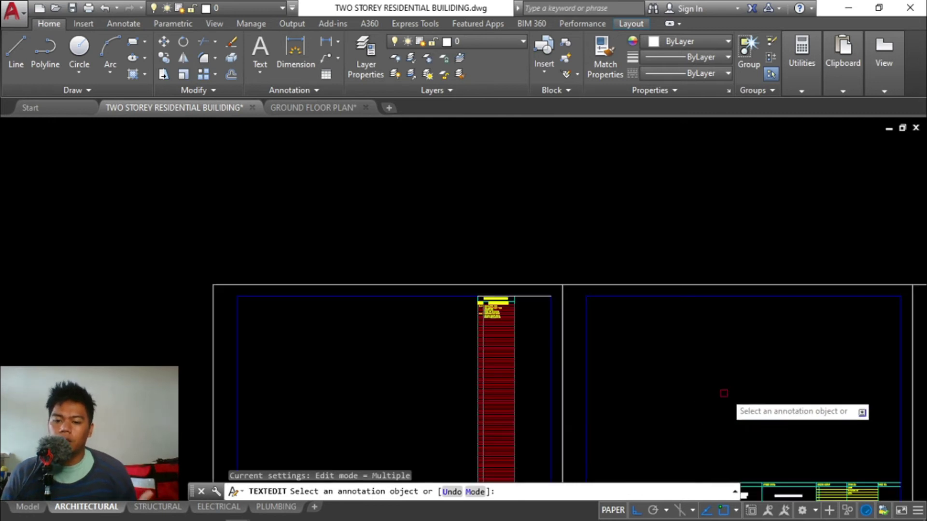
scroll(530, 311, "up", 8)
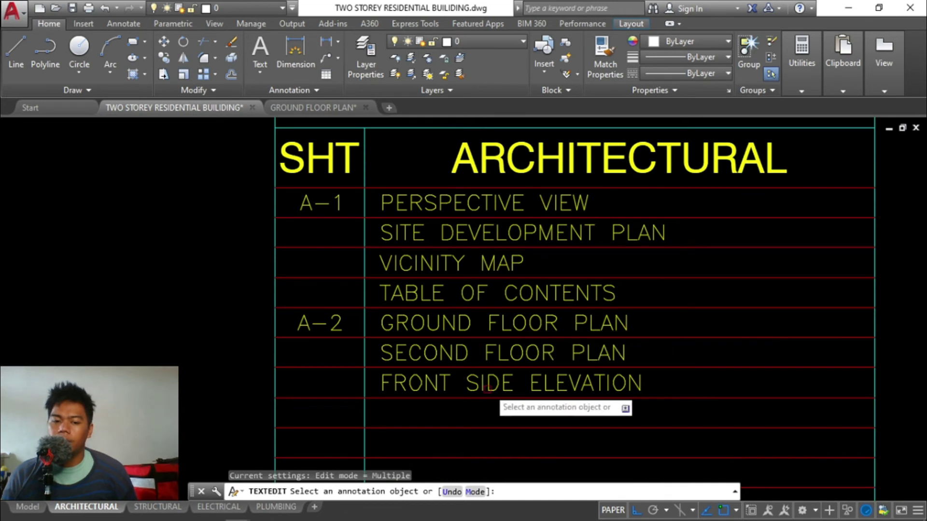
scroll(495, 313, "down", 4)
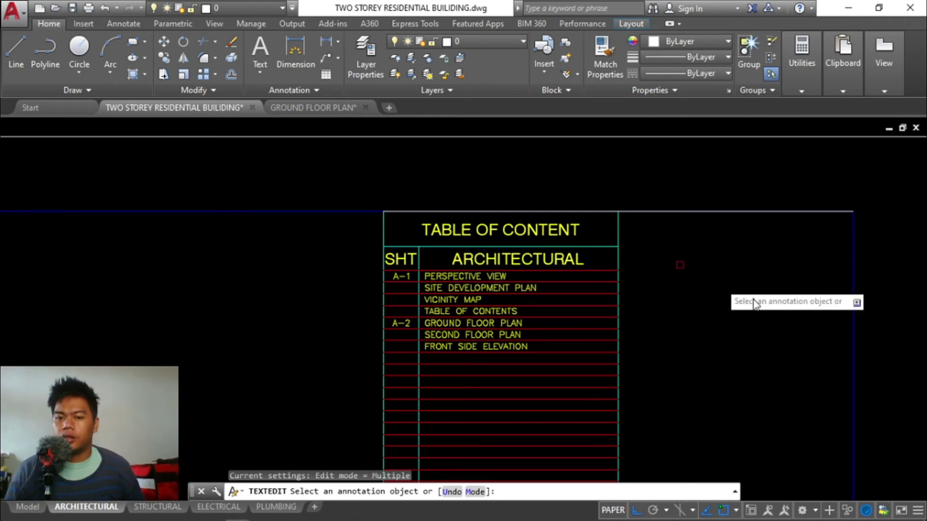
scroll(623, 251, "down", 6)
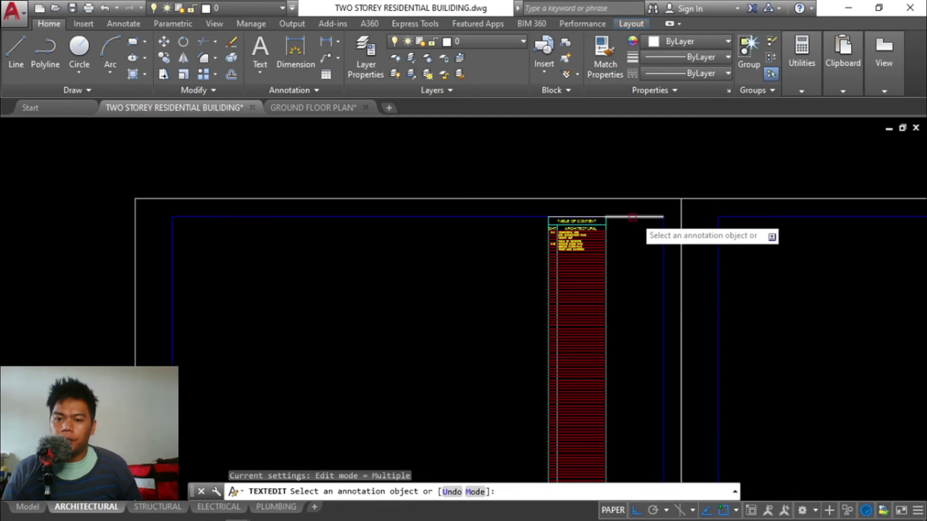
scroll(633, 217, "up", 4)
scroll(658, 205, "down", 4)
scroll(601, 198, "up", 3)
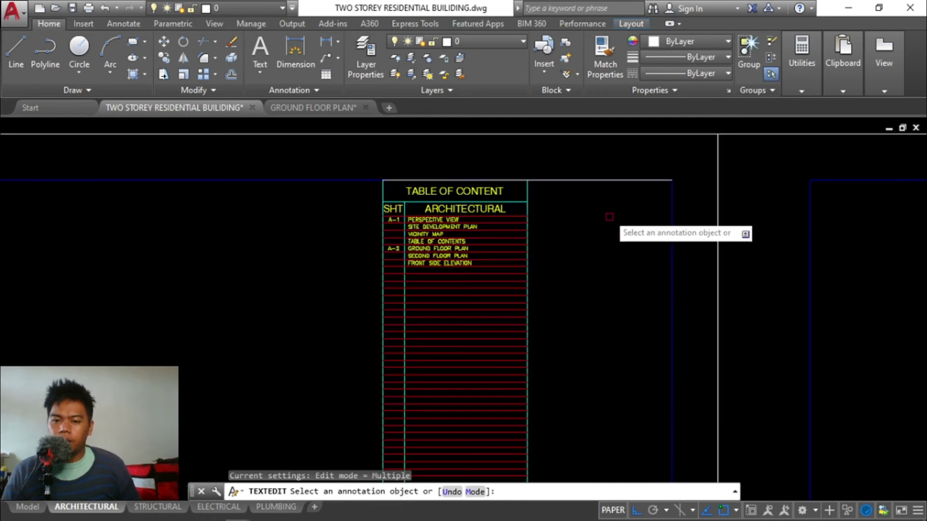
scroll(610, 217, "down", 2)
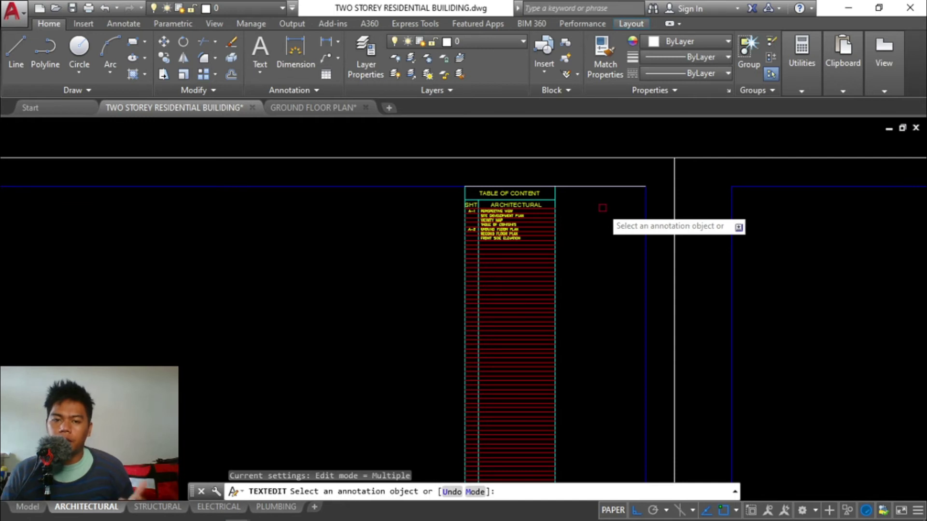
scroll(604, 201, "up", 6)
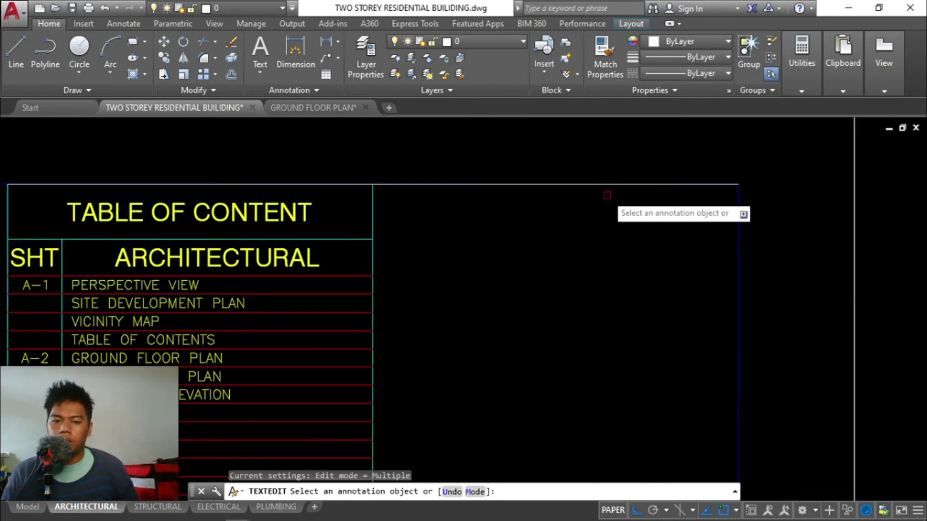
key("Escape")
key("Escape")
key("Escape")
key("Escape")
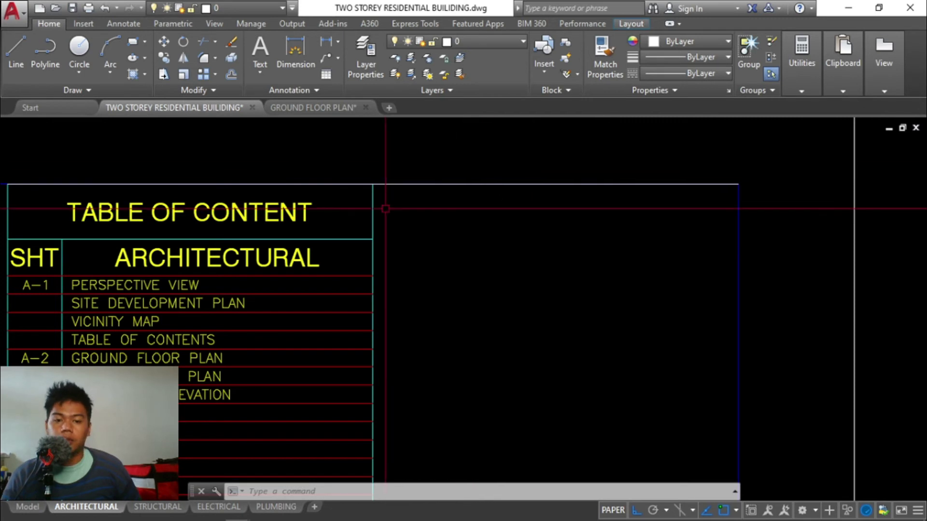
Step: Run MT and anchor the text box's first corner at the table's top-right corner, after two cancelled tries
type("mt")
key("Return")
key("Escape")
key("Escape")
key("Escape")
type("mt")
key("Return")
left_click(373, 184)
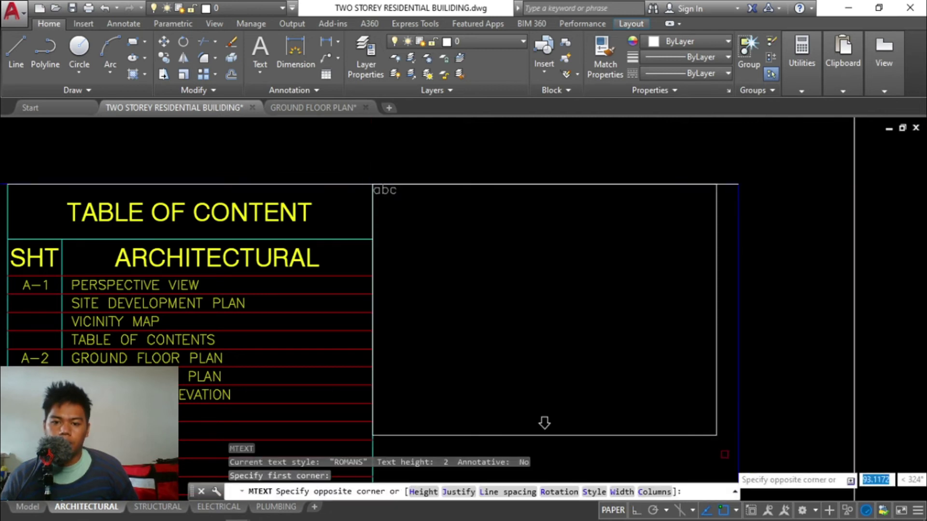
type("nea")
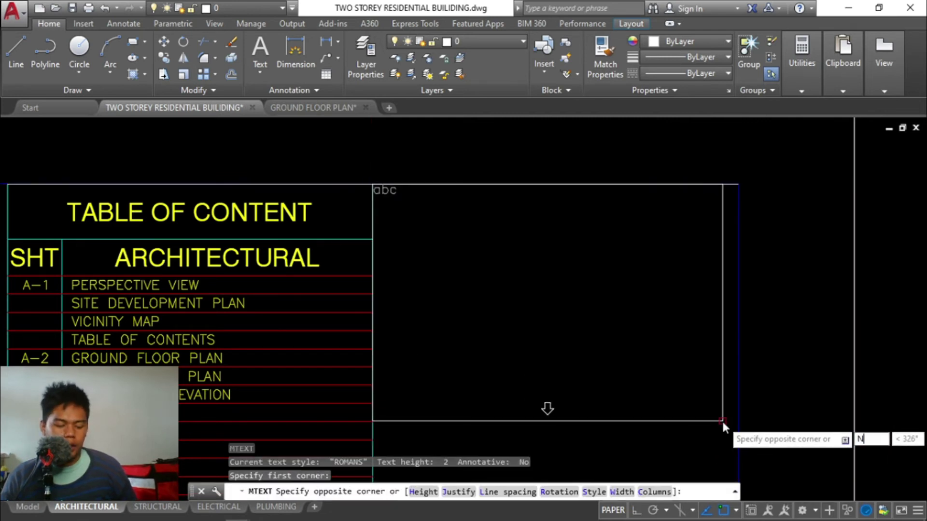
key("Return")
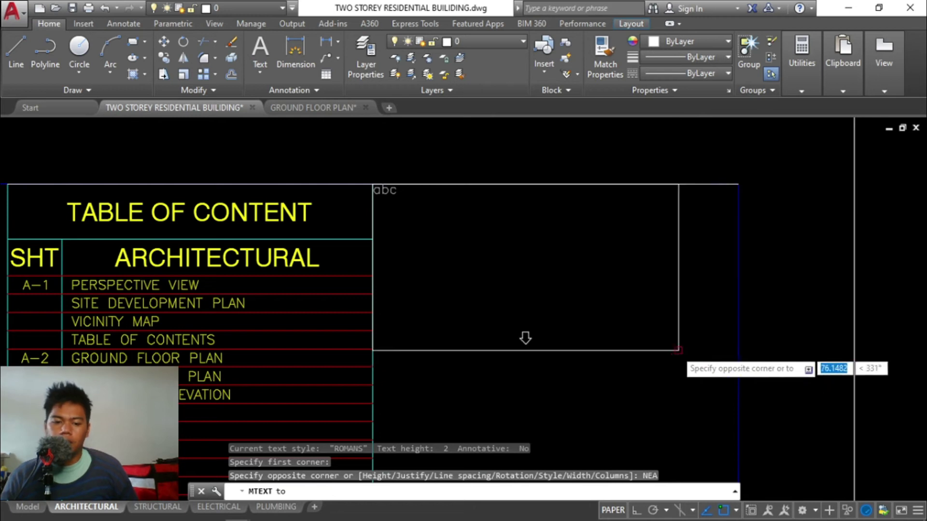
key("Escape")
key("Escape")
key("Escape")
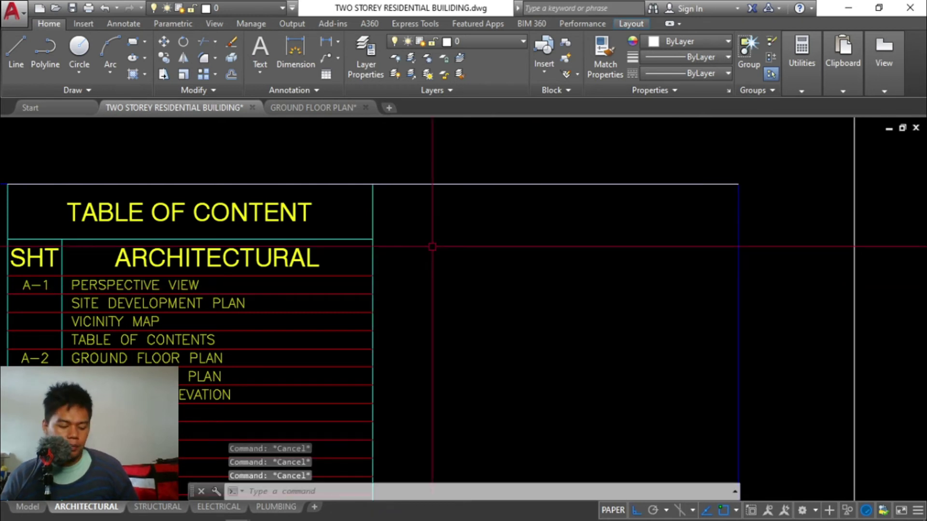
type("mt")
key("Return")
left_click(372, 184)
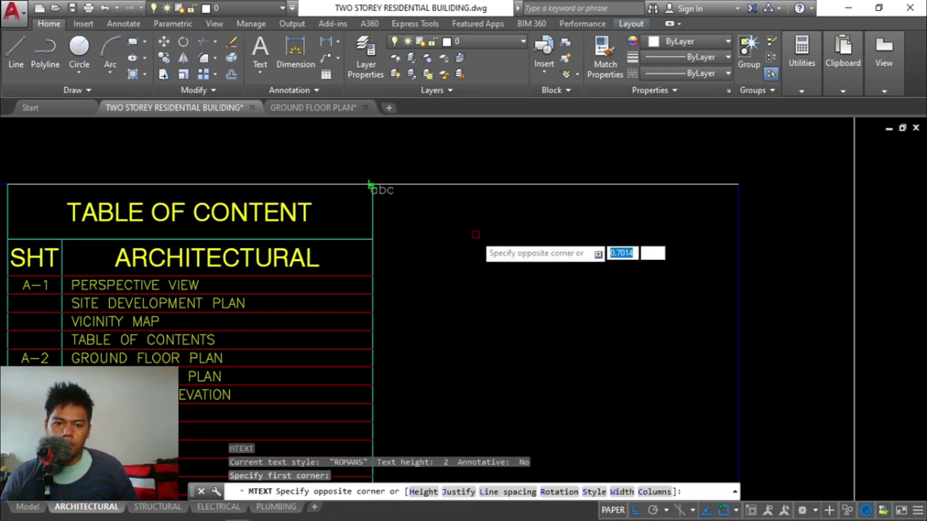
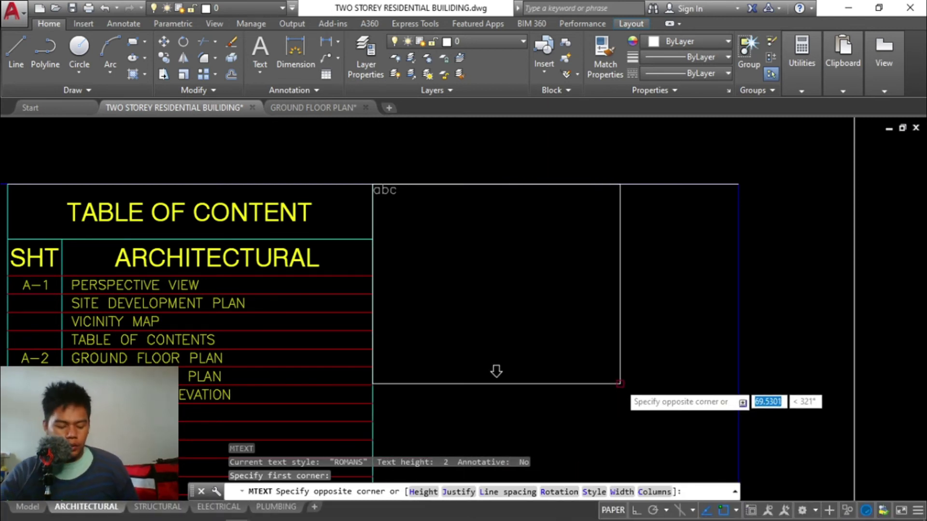
Step: Set the multiline text style to SWISS with a text height of 2
type("S")
key("Return")
type("SWISS")
key("Return")
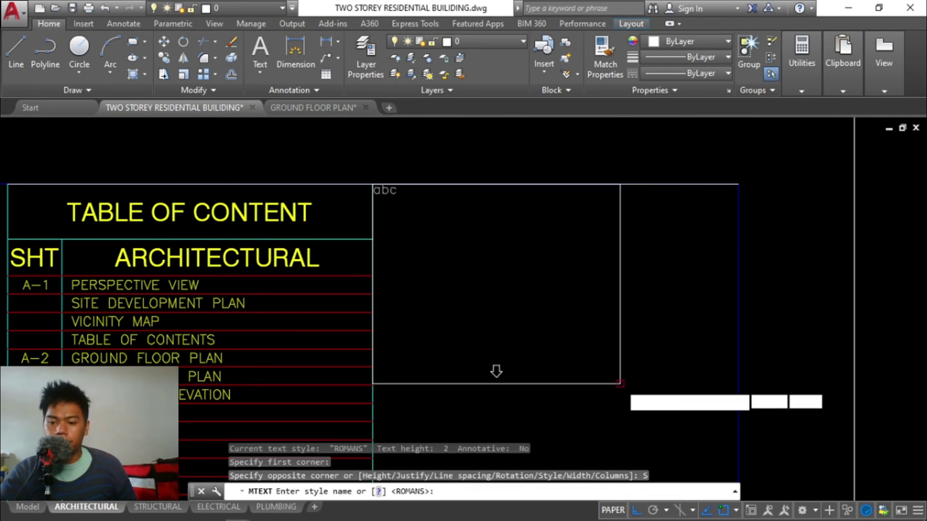
type("H")
key("Return")
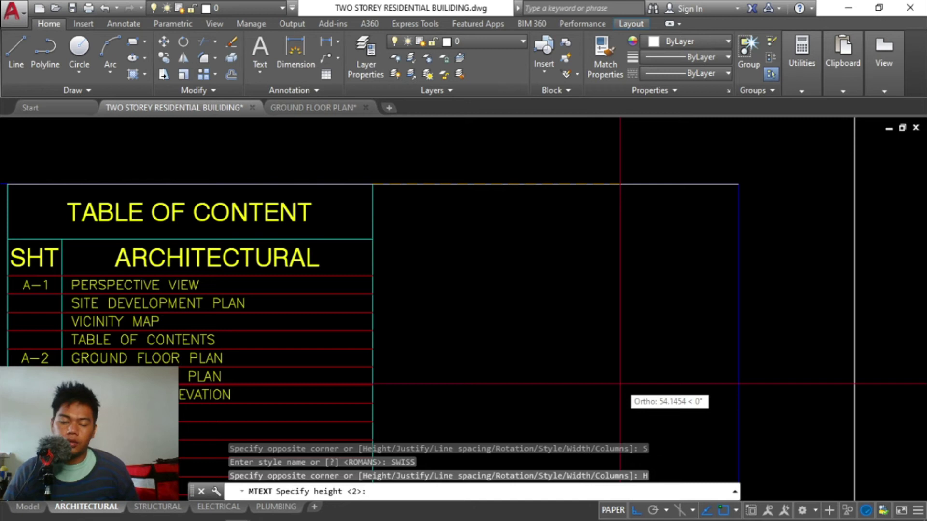
type("2")
key("Return")
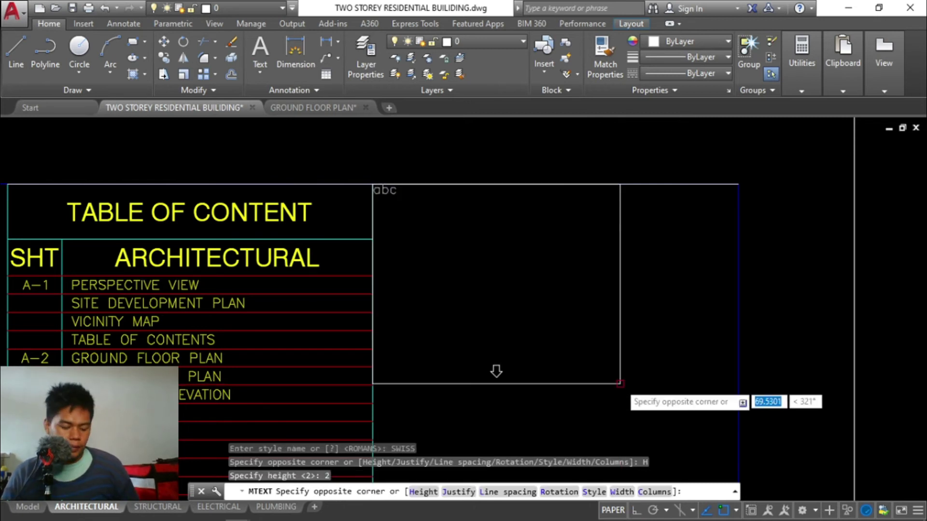
Step: Justify the text box top-centre and snap its opposite corner to the title-block border
type("J")
key("Return")
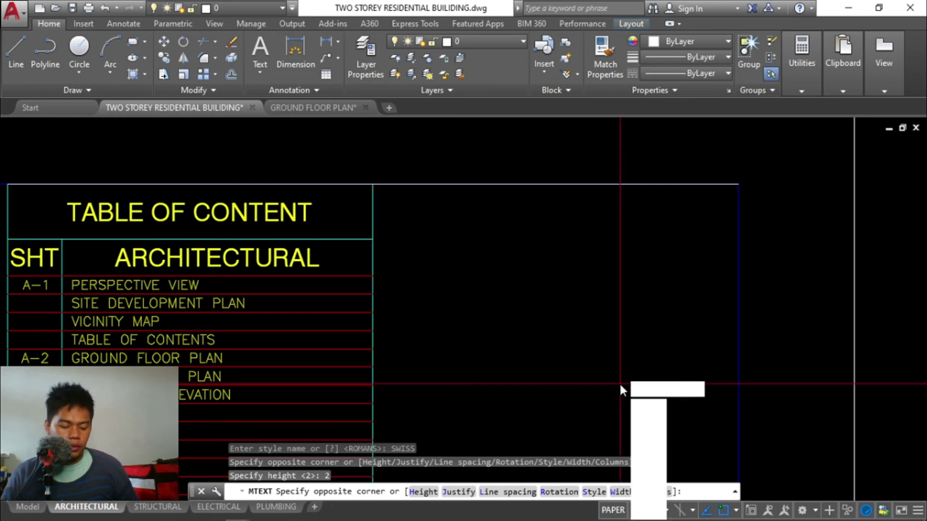
type("TC")
key("Return")
type("NEA")
key("Return")
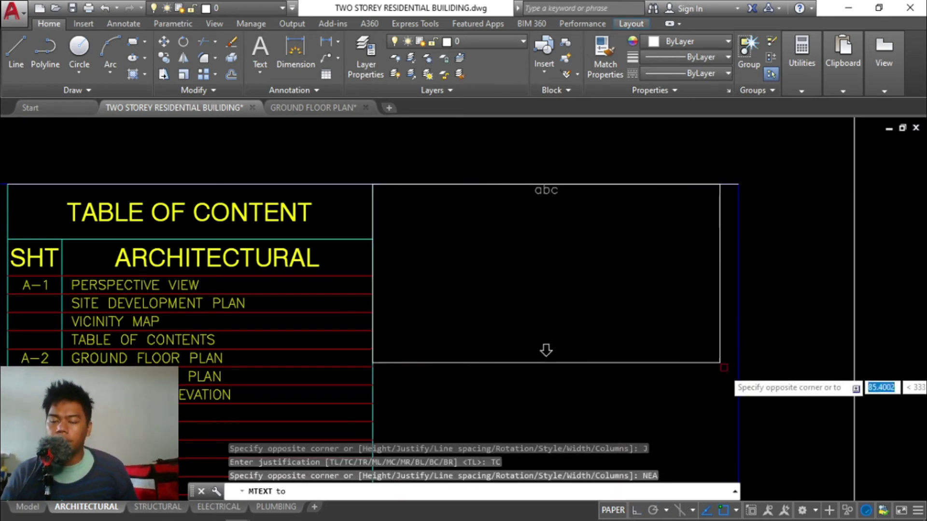
left_click(738, 392)
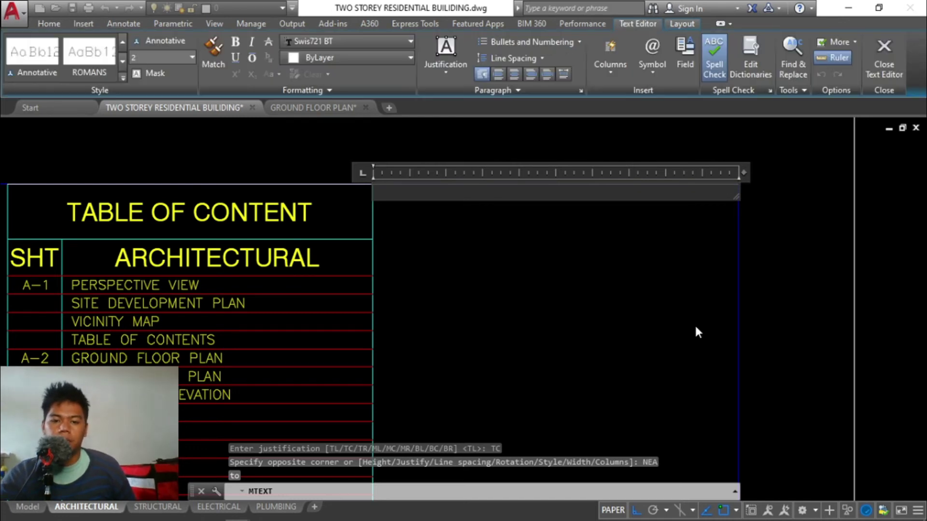
Step: Type 'REPUBLIC OF THE PHILIPPINES' over 'OFFICE OF THE BUILDING OFFICIAL', making the second line height 3
type("REPUBL")
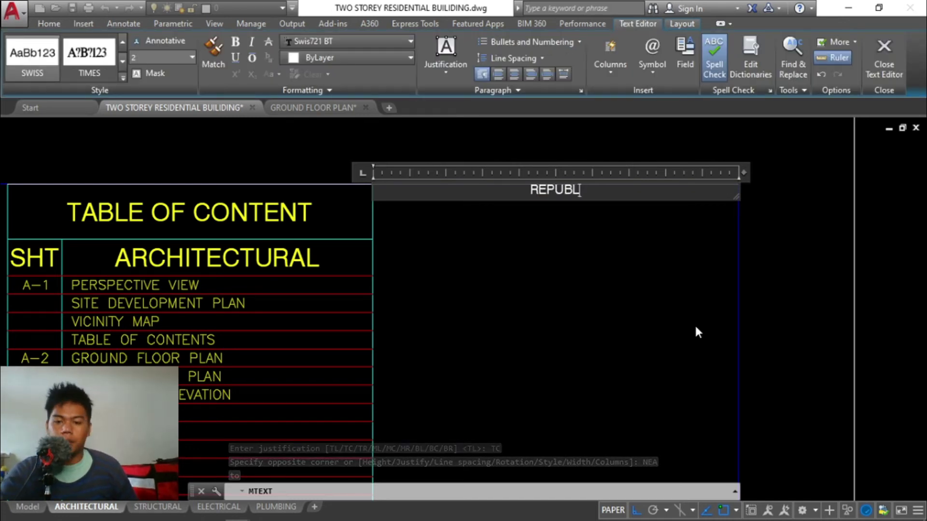
type("IC OF THE P")
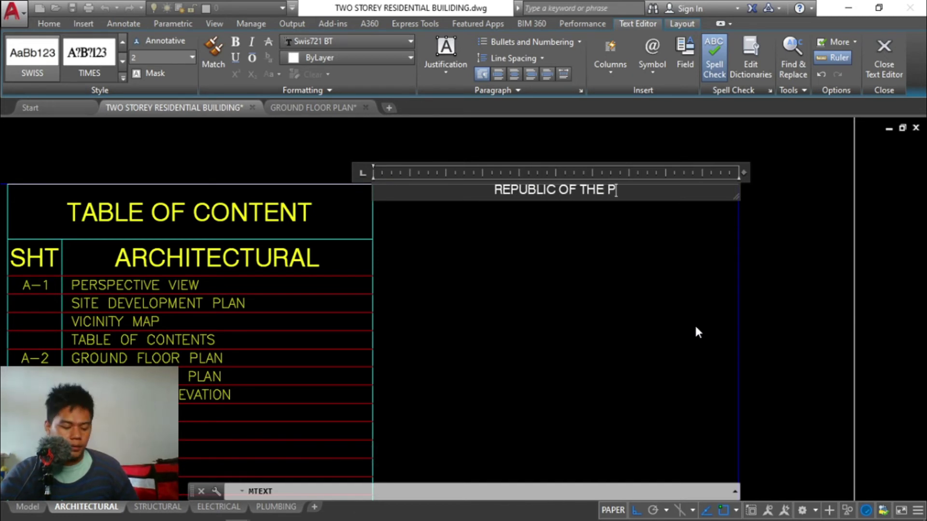
type("HILIPPINES")
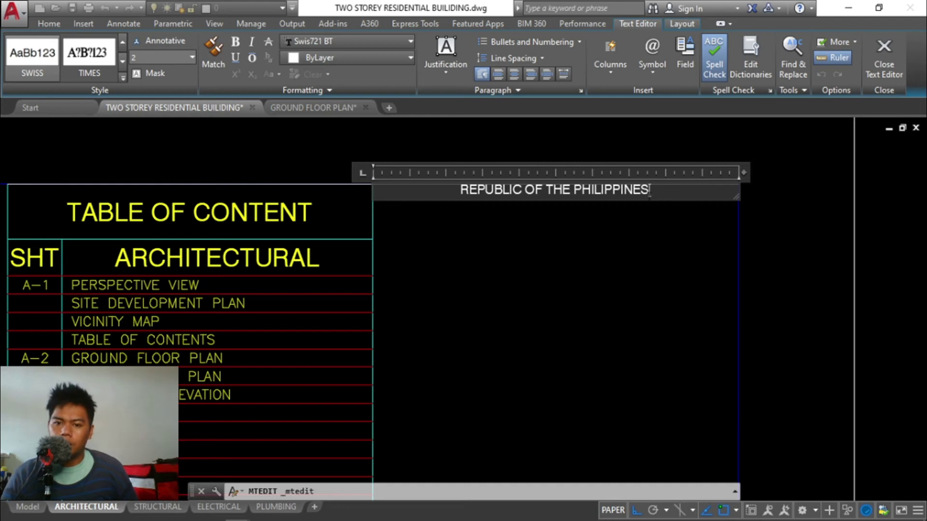
key("Return")
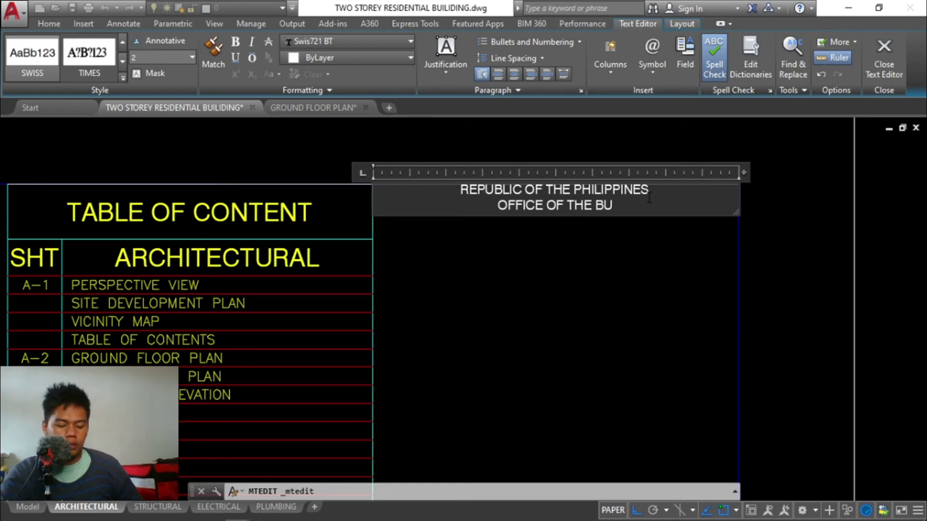
type("OFFICE OF THE BUILDING OFFICIAL")
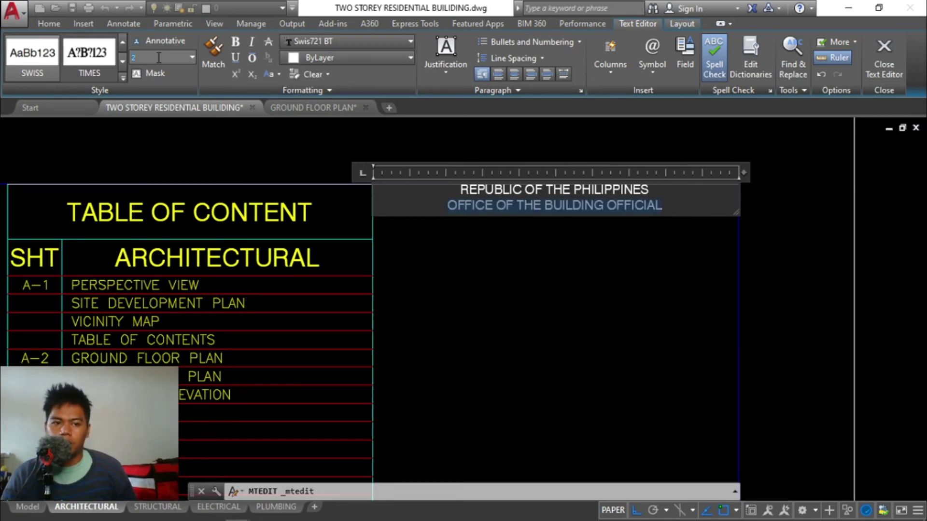
type("3")
key("Return")
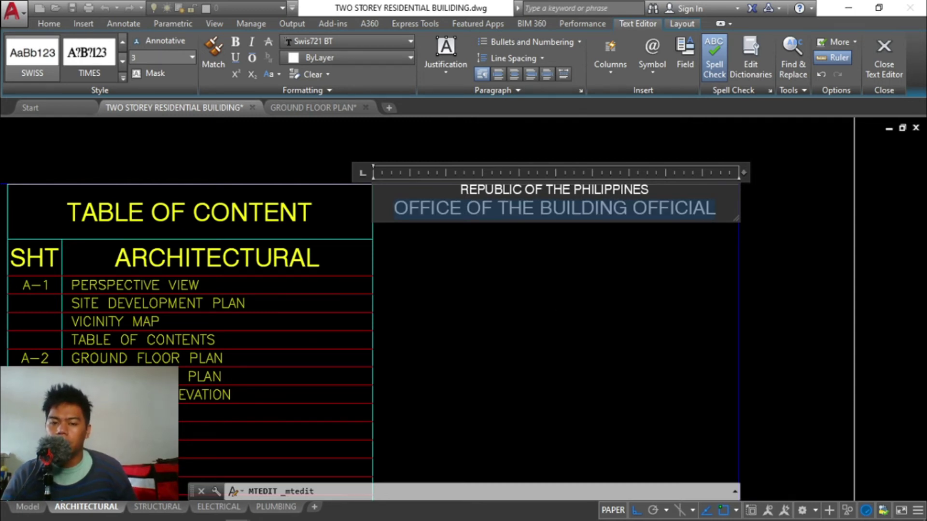
key("Escape")
key("Escape")
key("Escape")
Step: Move the heading text 2 units down
type("M")
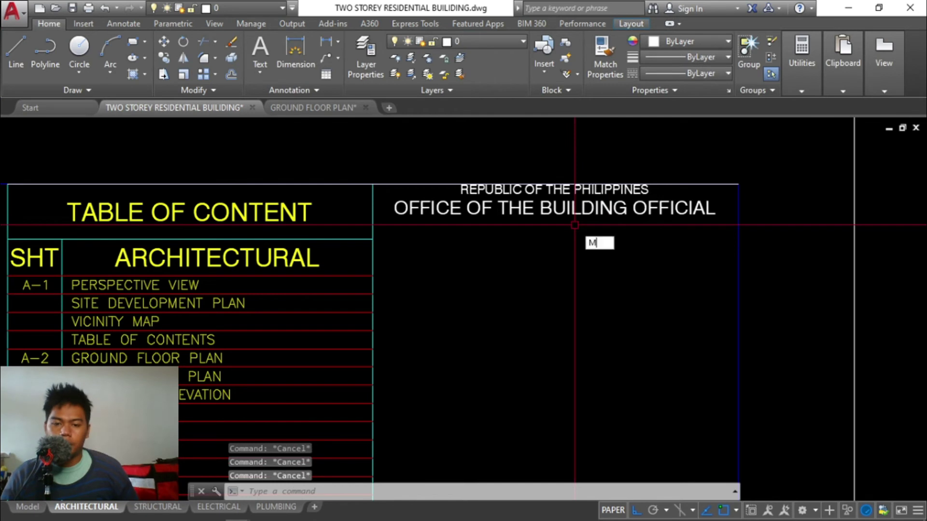
key("Return")
left_click(575, 217)
key("Return")
left_click(570, 247)
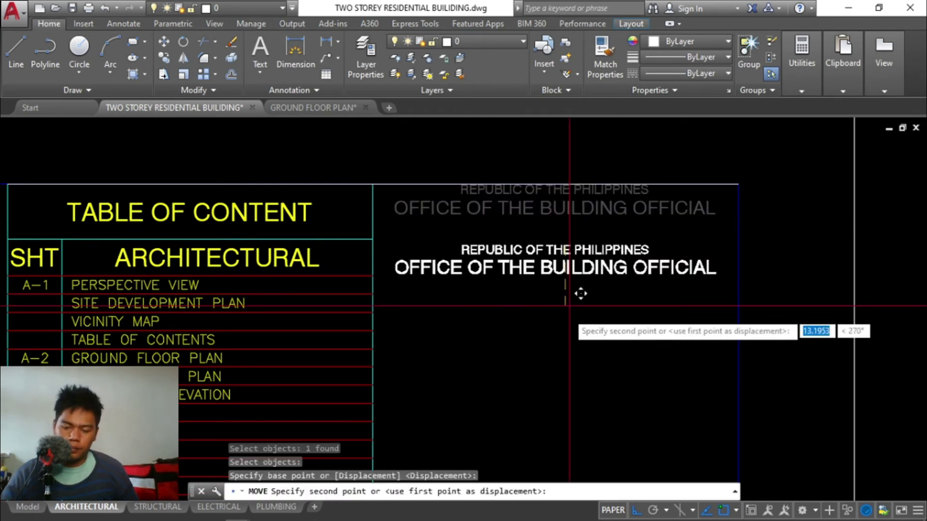
type("2")
key("Return")
scroll(579, 290, "down", 4)
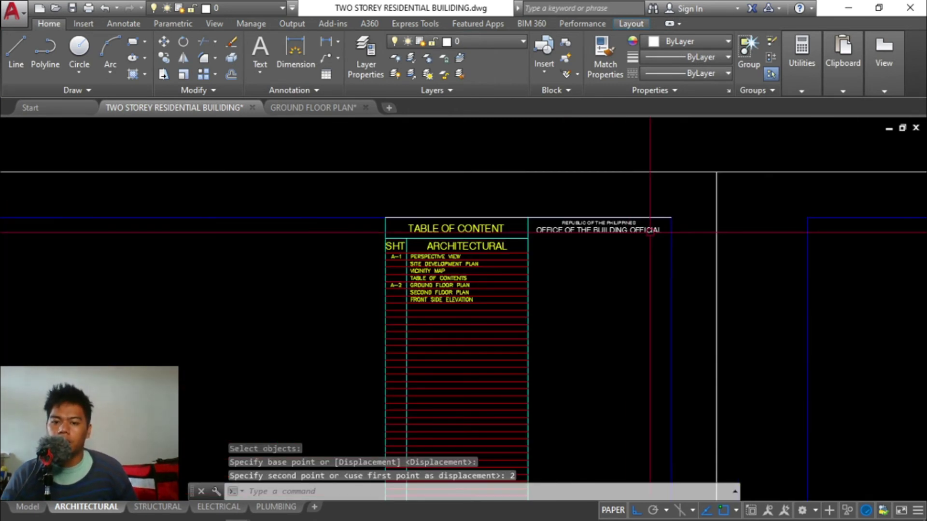
scroll(630, 229, "up", 2)
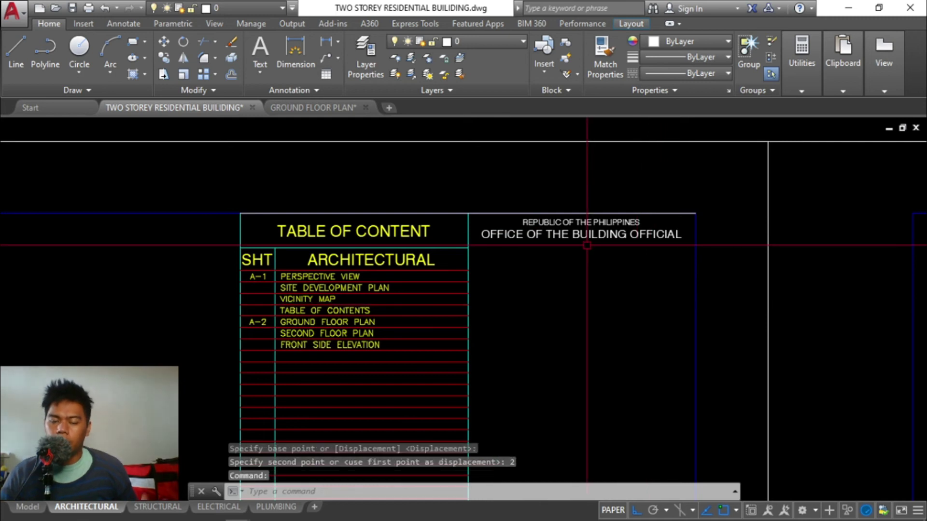
key("Escape")
key("Escape")
key("Escape")
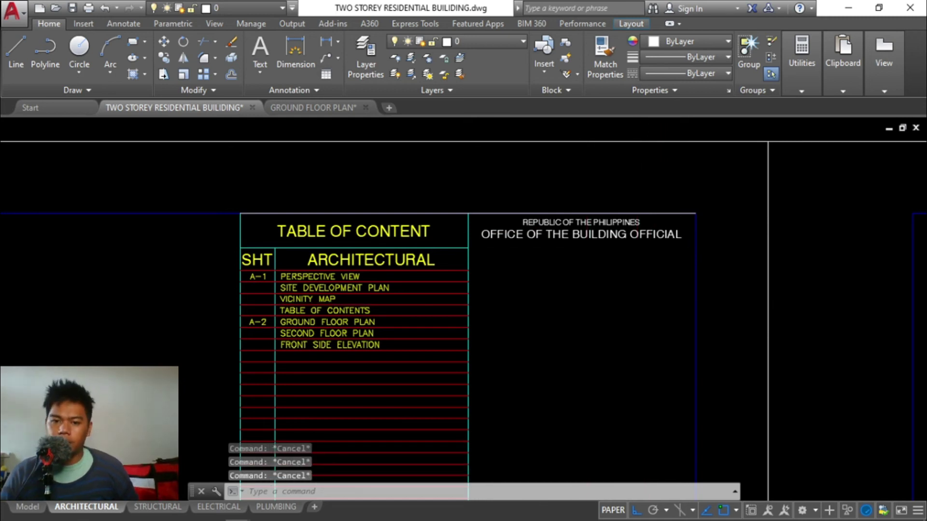
Step: Put the title box's top border line on layer POINT 5
left_click(567, 212)
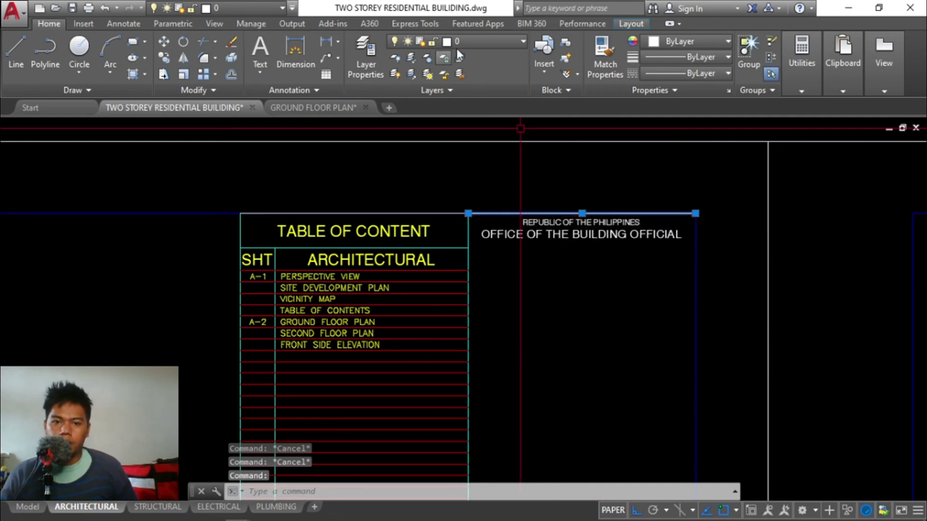
left_click(478, 41)
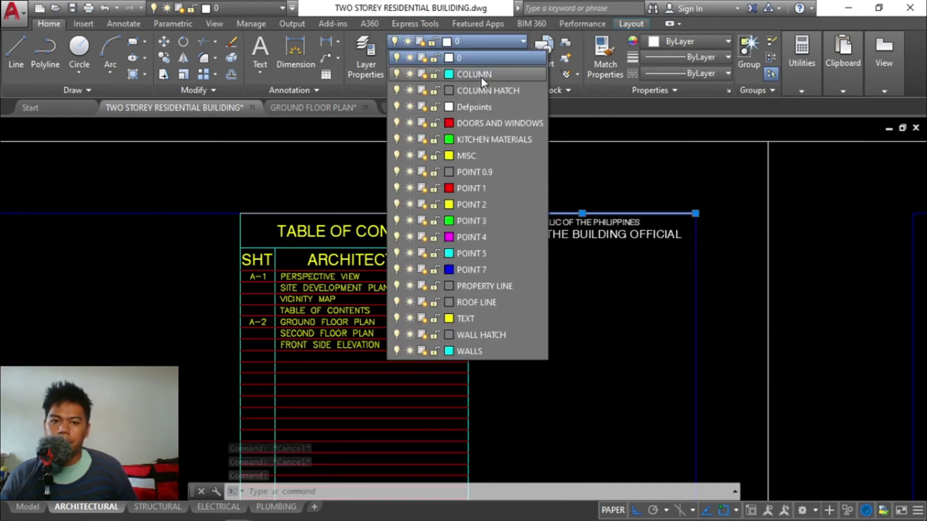
left_click(511, 254)
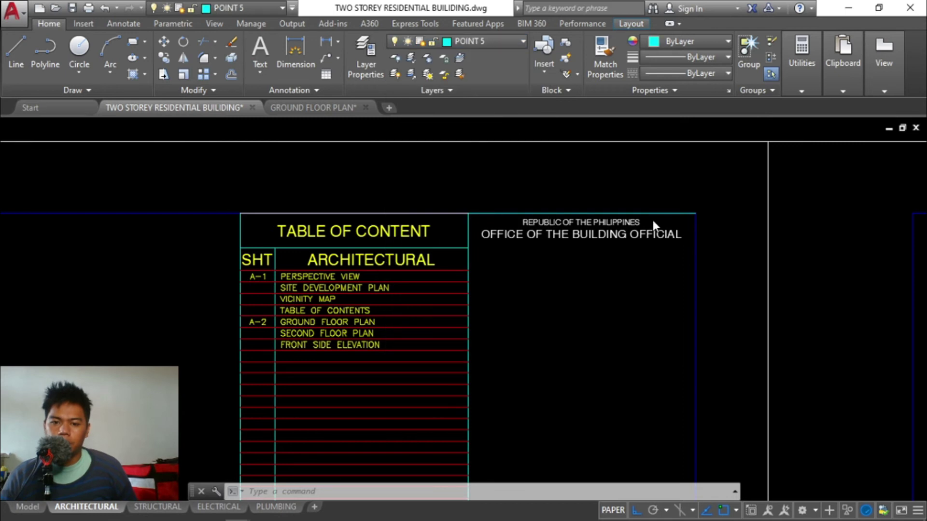
key("Escape")
key("Escape")
key("Escape")
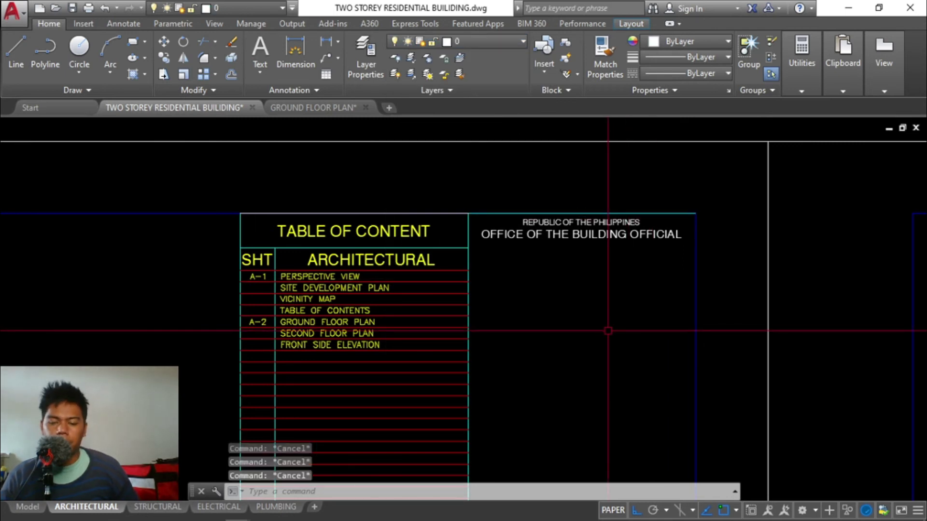
type("AR")
key("Return")
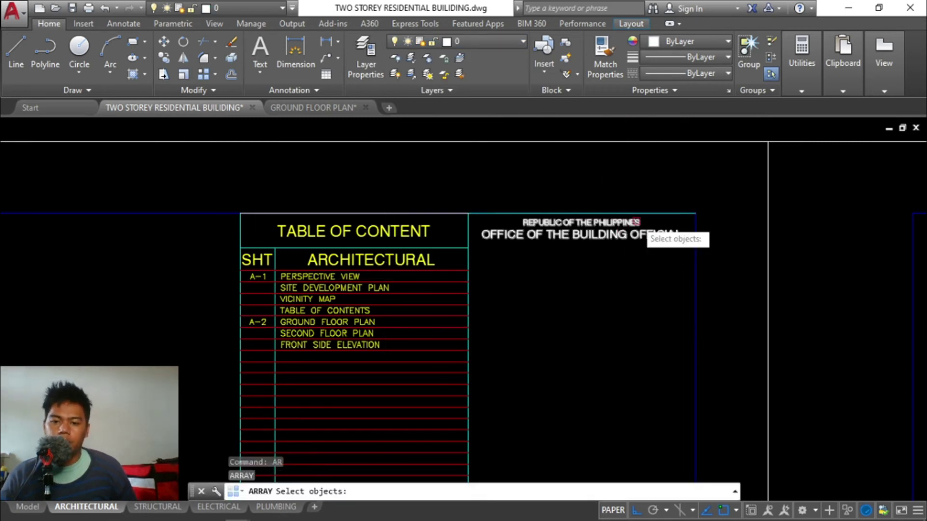
Step: Array the top border line into 1 column and 10 rows
left_click(647, 212)
key("Return")
key("Return")
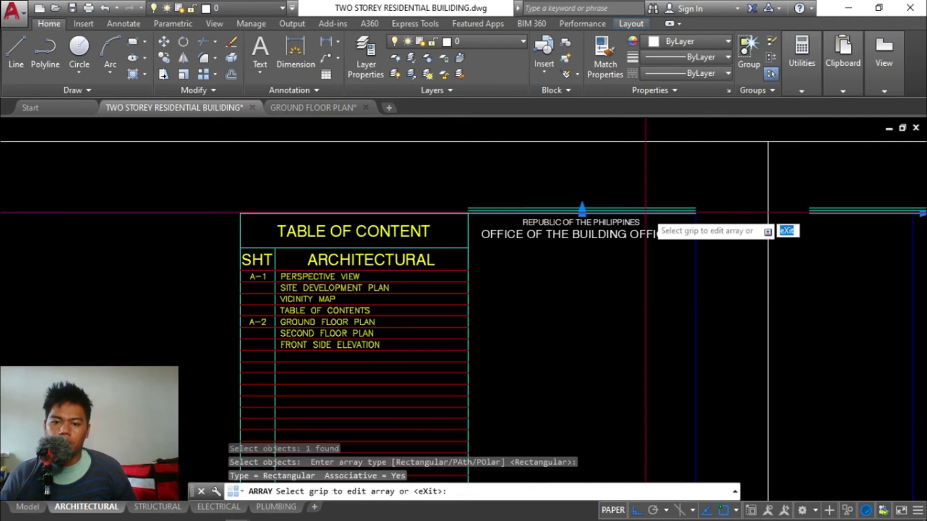
type("COL")
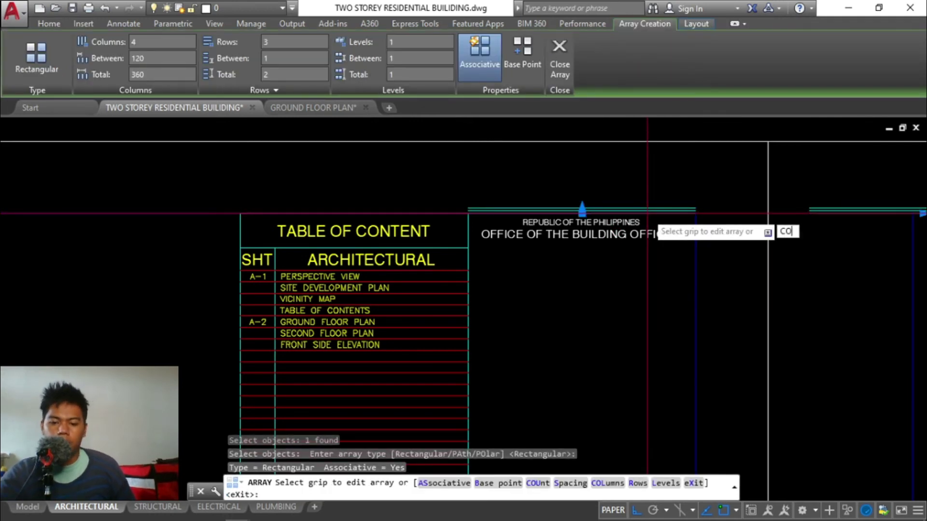
key("Return")
type("1")
key("Return")
key("Return")
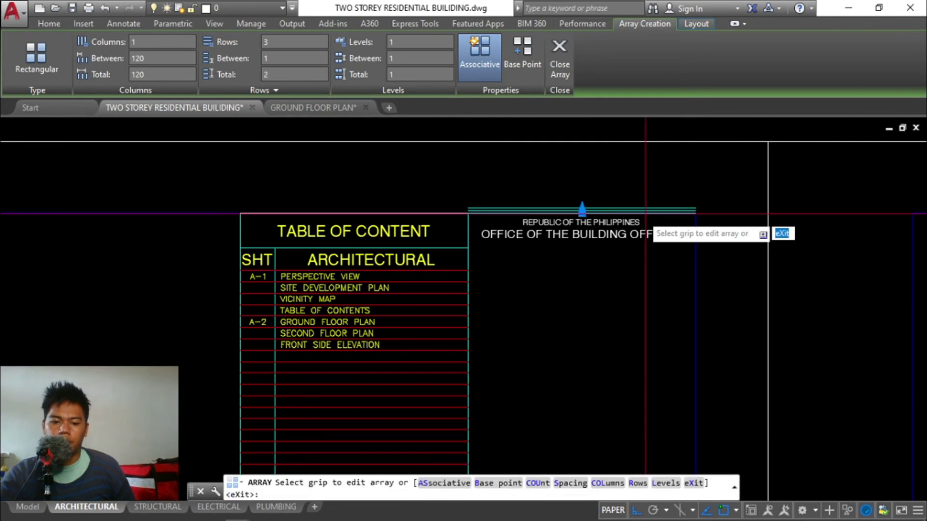
type("ROW")
key("Return")
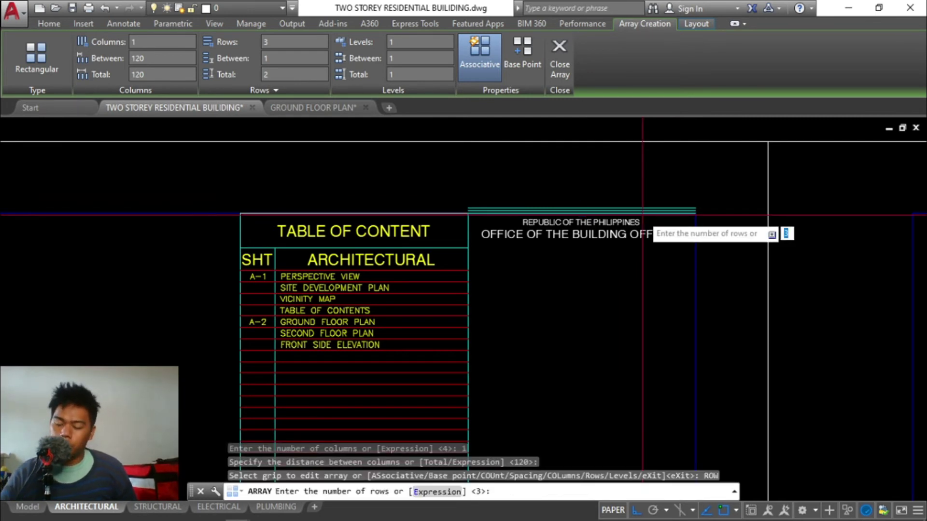
type("10")
key("Return")
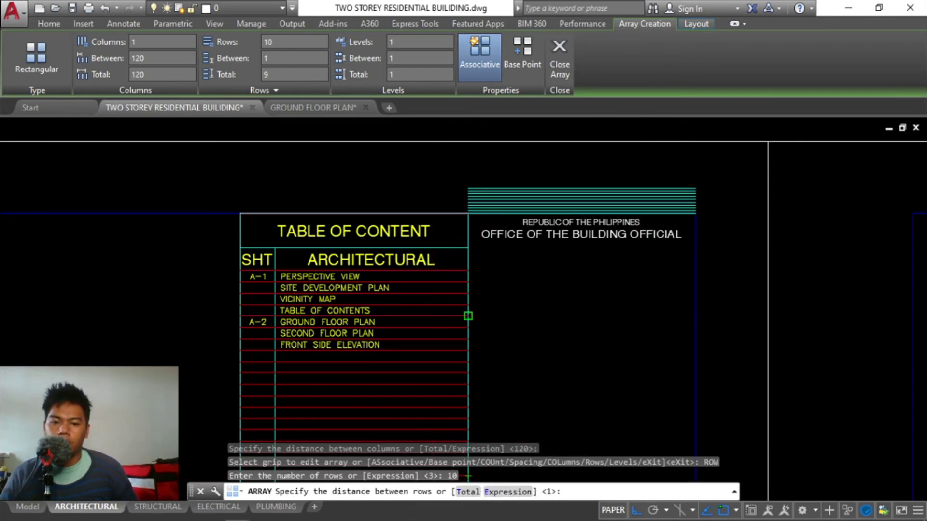
Step: Set the rows' total distance from the table corner to its top corner and finish the array
type("T")
key("Return")
scroll(467, 212, "up", 5)
left_click(465, 226)
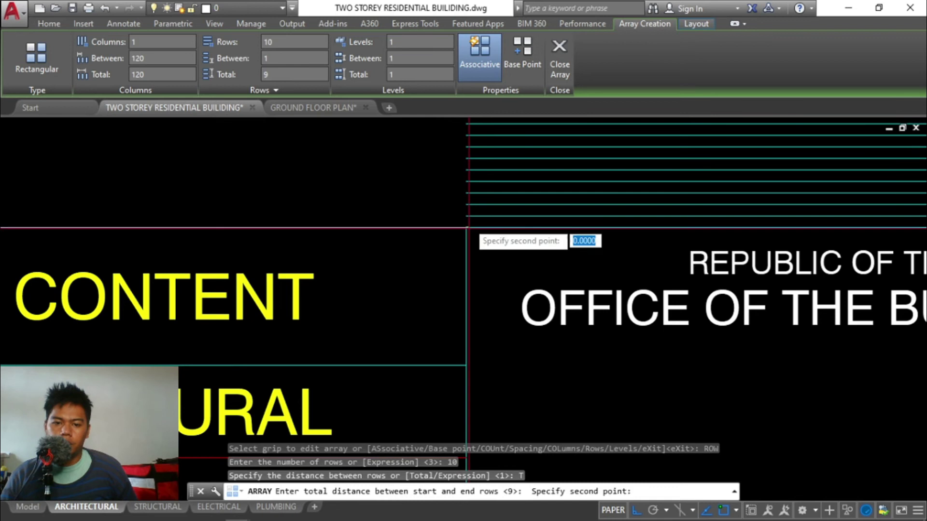
scroll(467, 212, "down", 4)
scroll(468, 208, "down", 3)
scroll(488, 360, "up", 5)
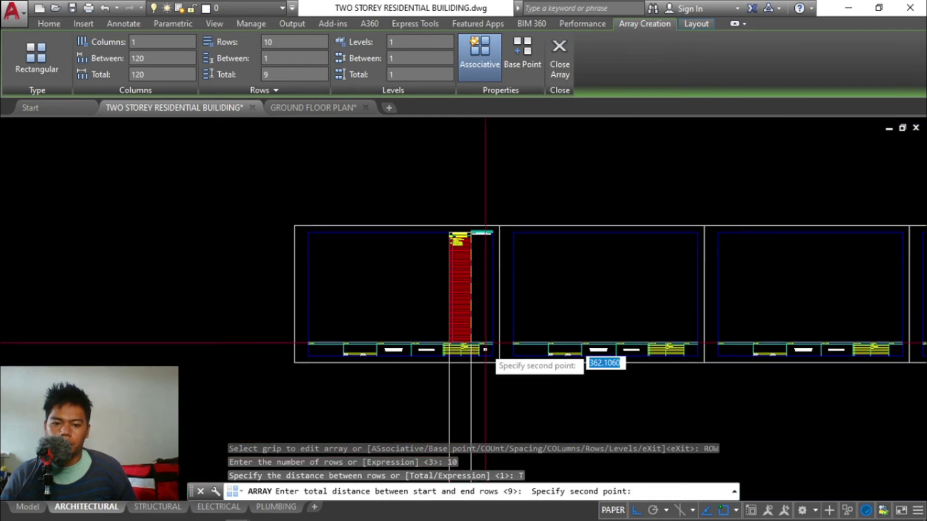
scroll(449, 346, "up", 4)
left_click(332, 266)
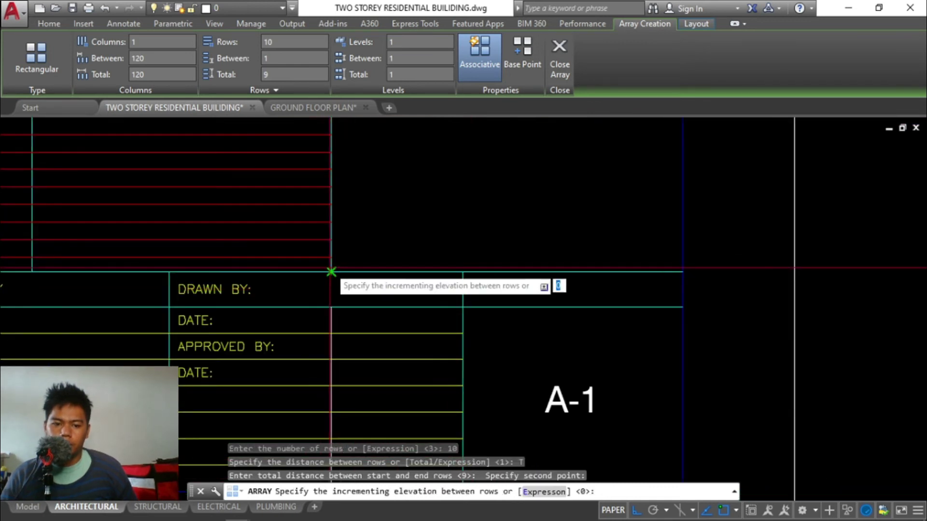
scroll(393, 384, "down", 5)
scroll(386, 385, "down", 3)
scroll(429, 248, "up", 4)
key("Escape")
key("Escape")
key("Escape")
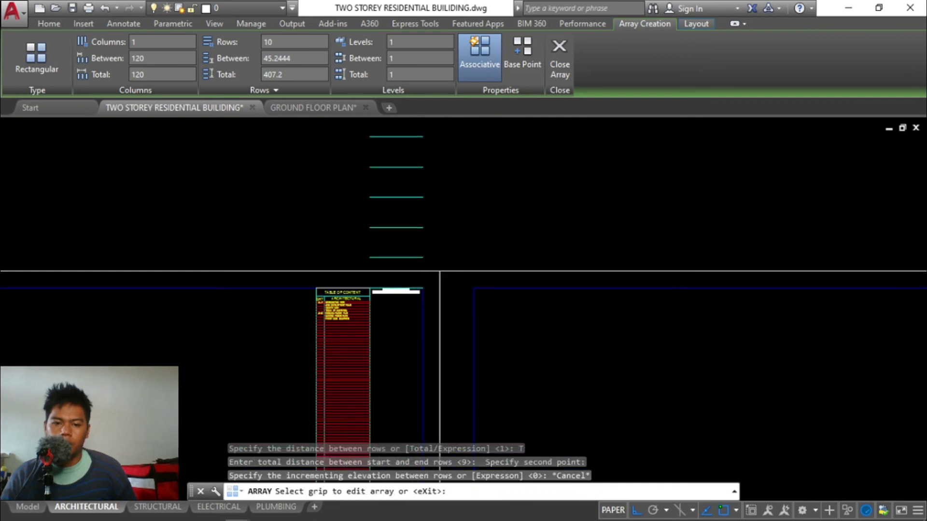
scroll(429, 248, "down", 3)
scroll(431, 218, "up", 1)
Step: Select the 10-row array after cancelling a first move attempt
type("m")
key("Return")
left_click(412, 170)
left_click(411, 170)
key("Escape")
key("Escape")
left_click(450, 198)
left_click(399, 164)
Step: Move the row array to the corner under the TABLE OF CONTENT header
type("m")
key("Return")
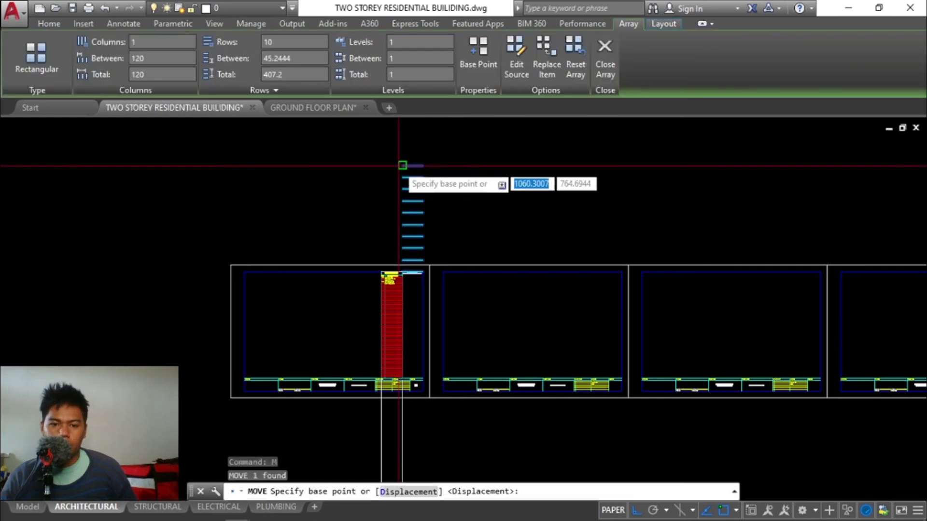
left_click(411, 153)
scroll(435, 261, "up", 4)
scroll(410, 270, "up", 4)
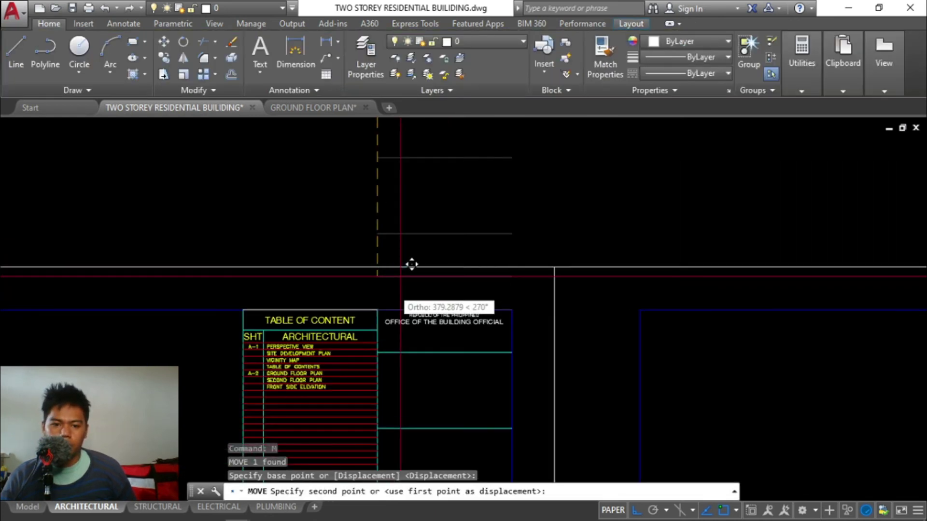
left_click(379, 314)
scroll(379, 316, "up", 2)
scroll(379, 316, "up", 2)
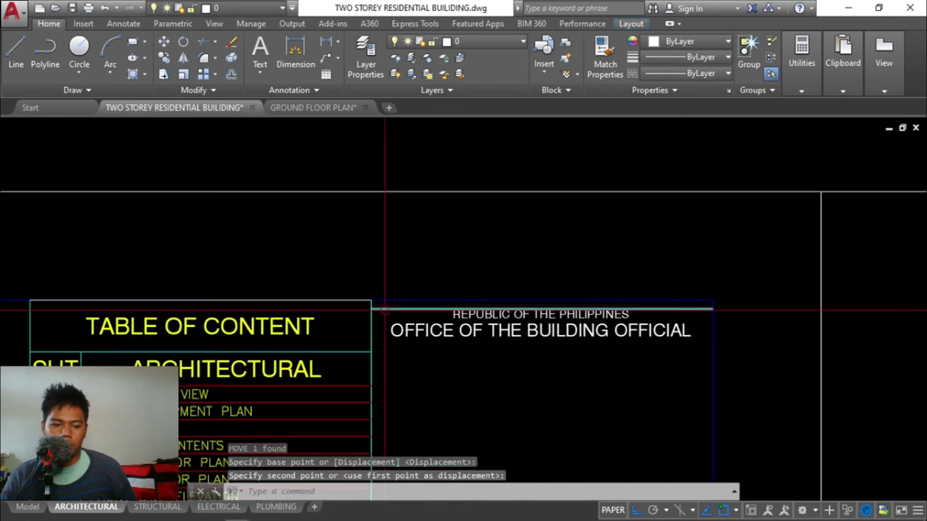
type("m")
key("Return")
left_click(381, 311)
key("Return")
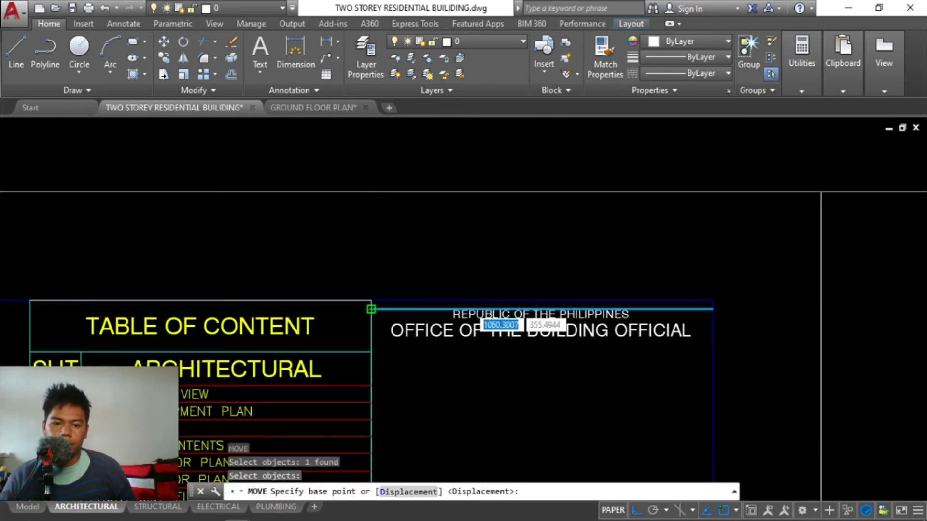
left_click(371, 303)
key("Escape")
Step: Explode the row array into individual lines
scroll(428, 376, "down", 4)
left_click(428, 353)
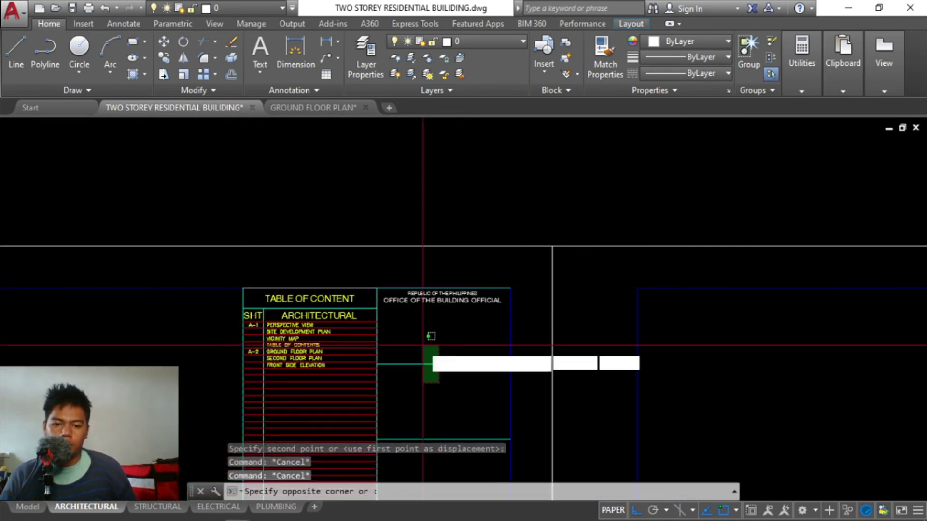
left_click(437, 295)
type("x")
key("Return")
Step: Delete the stray extra line from the title block
type("e")
key("Return")
left_click(403, 286)
scroll(405, 289, "down", 5)
scroll(409, 403, "up", 5)
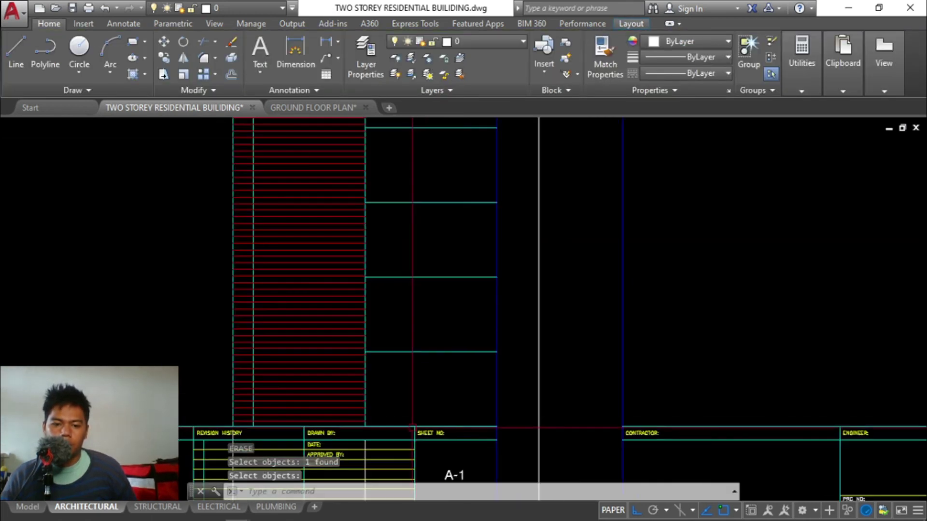
left_click(387, 420)
left_click(395, 410)
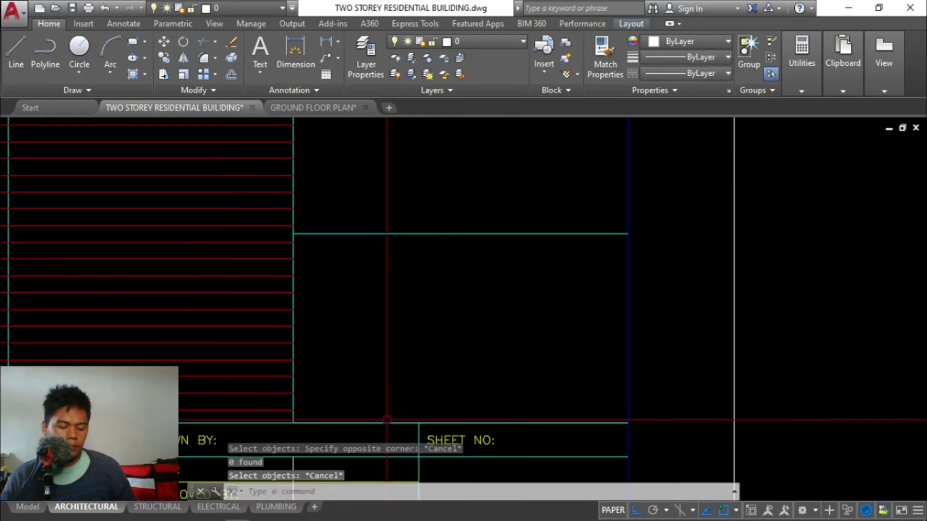
key("Escape")
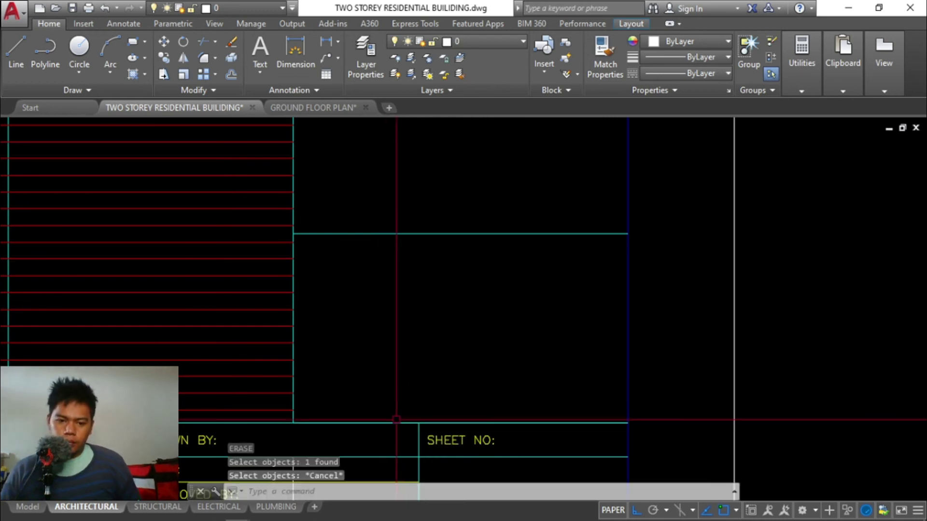
key("Escape")
left_click(393, 422)
key("Delete")
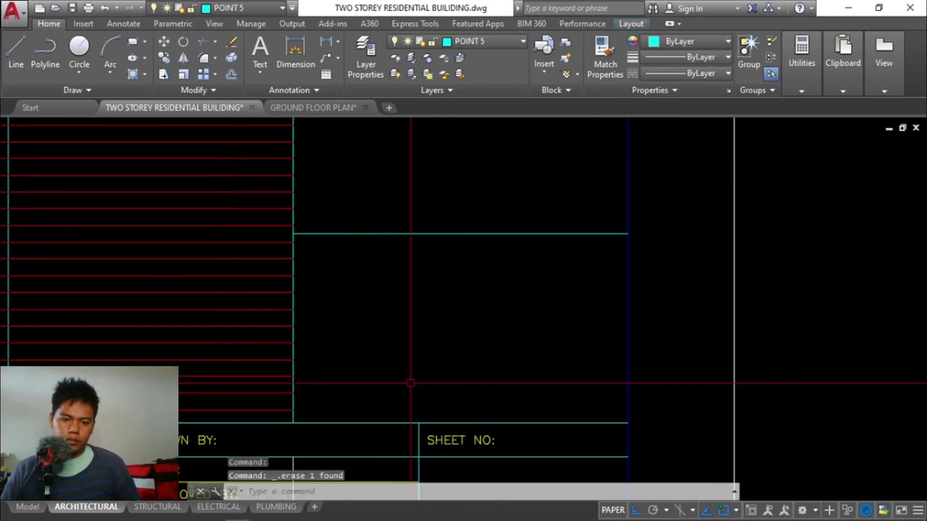
scroll(438, 392, "down", 6)
scroll(438, 392, "up", 8)
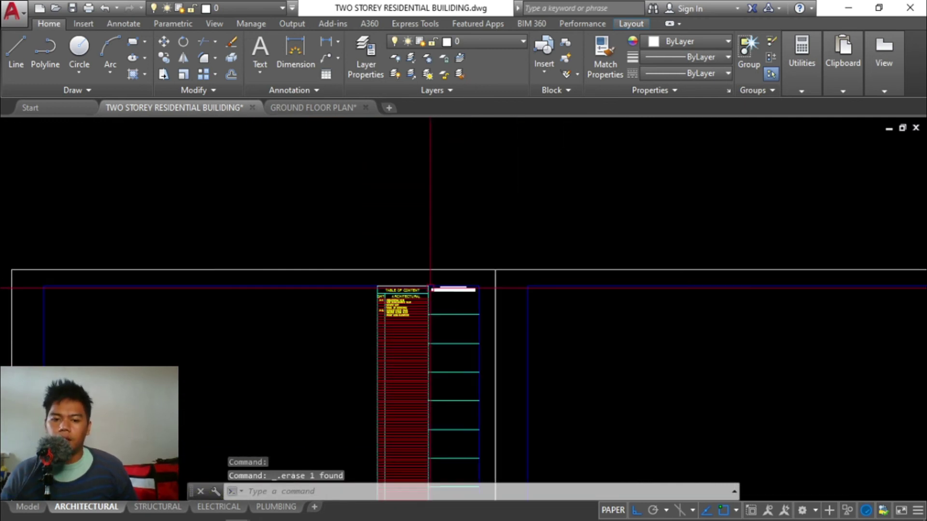
Step: Start top-centre single-line text at the section line's midpoint, height 2, rotation 0
key("Escape")
key("Escape")
key("Escape")
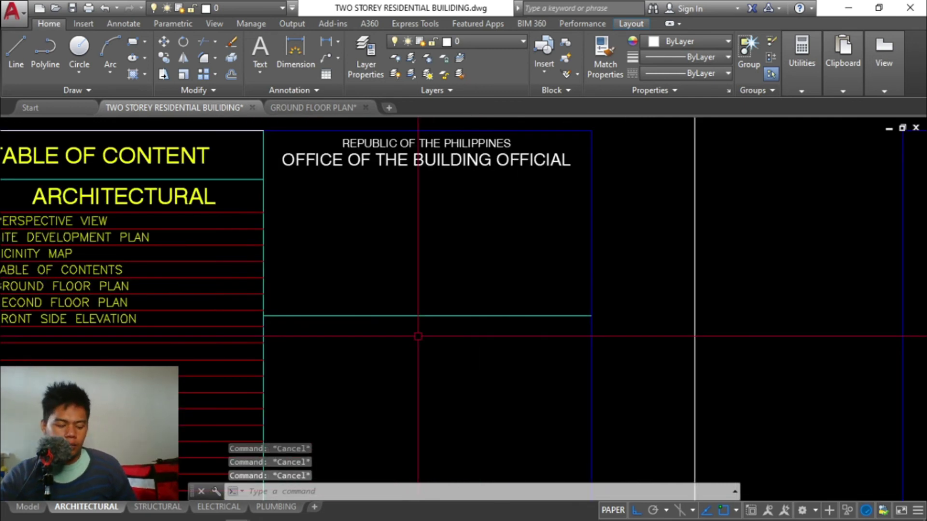
type("dt")
key("Return")
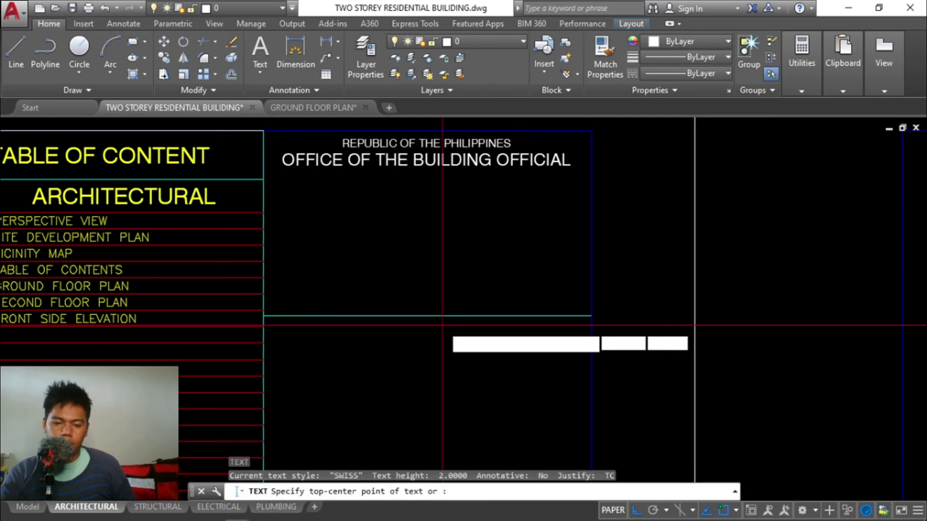
type("j")
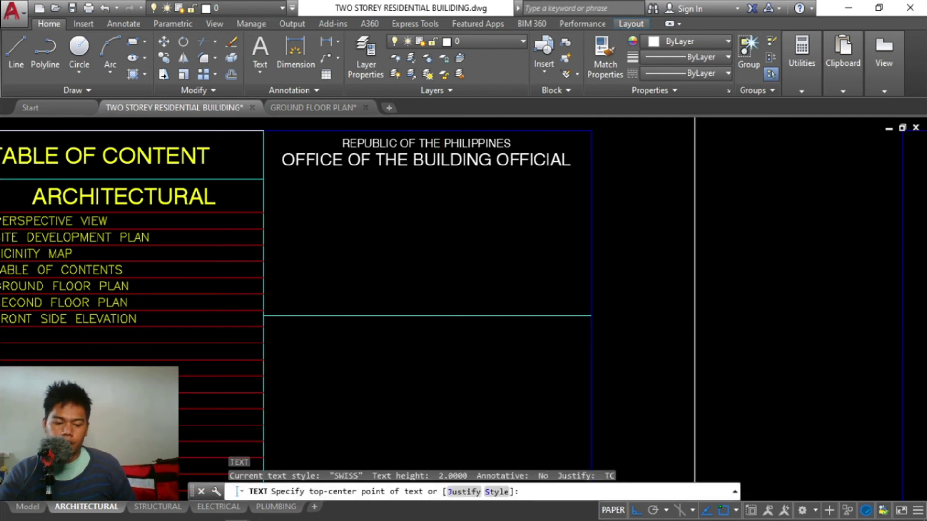
key("Return")
type("tc")
key("Return")
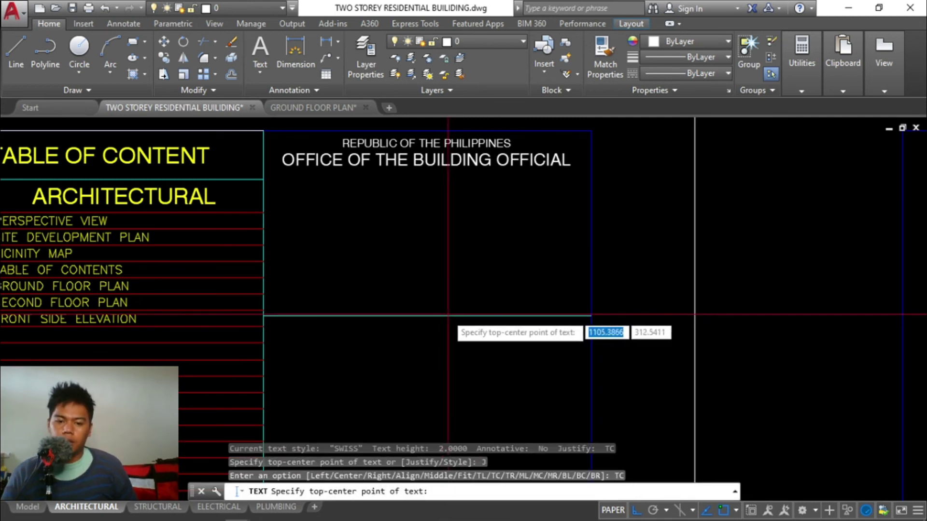
left_click(427, 316)
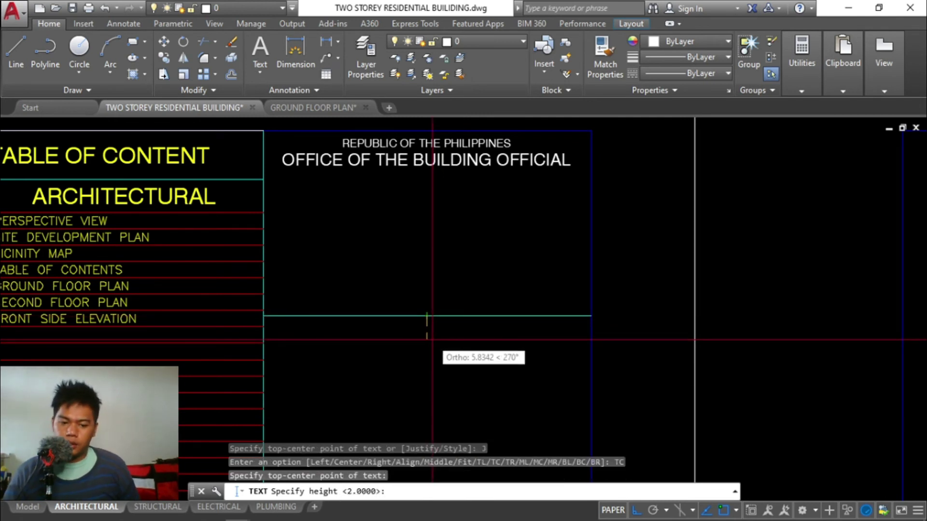
type("2")
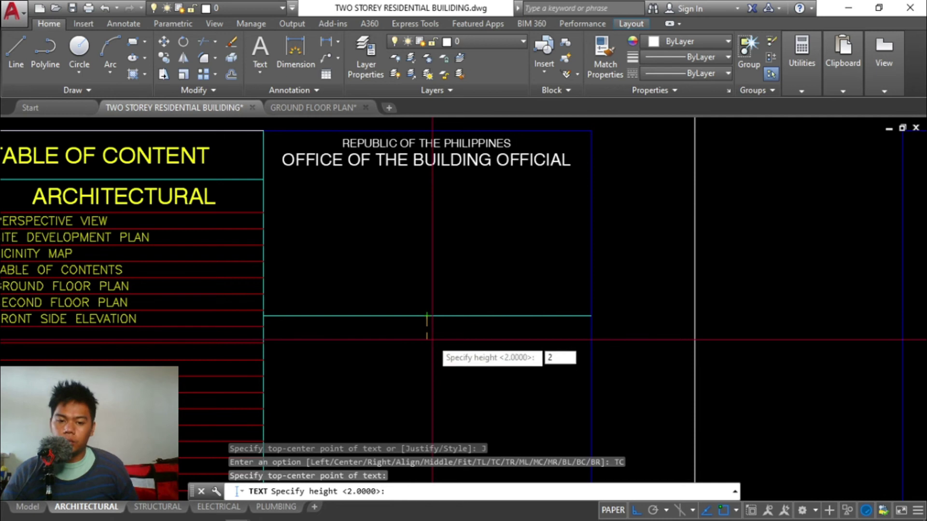
key("Return")
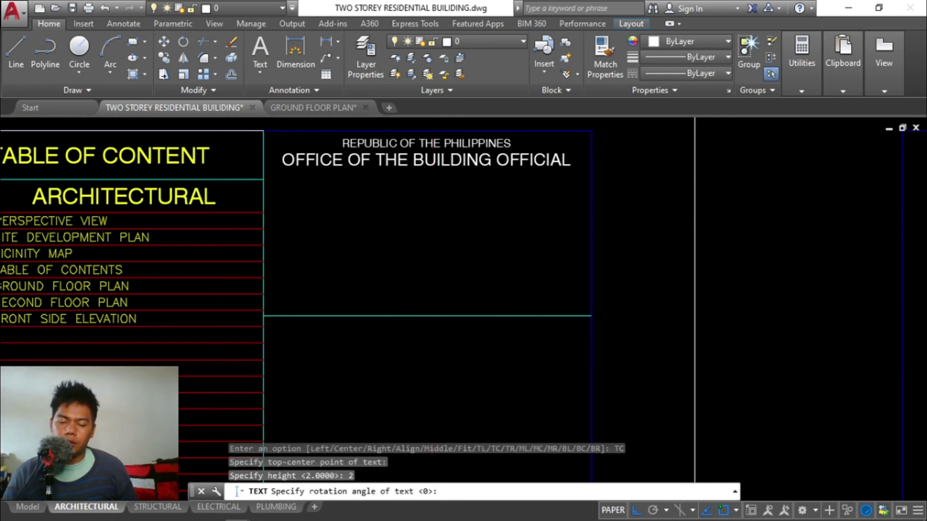
type("0")
key("Return")
Step: Type the label 'MUNICIPALITY / CITY / PROVINCE'
type("MUNI")
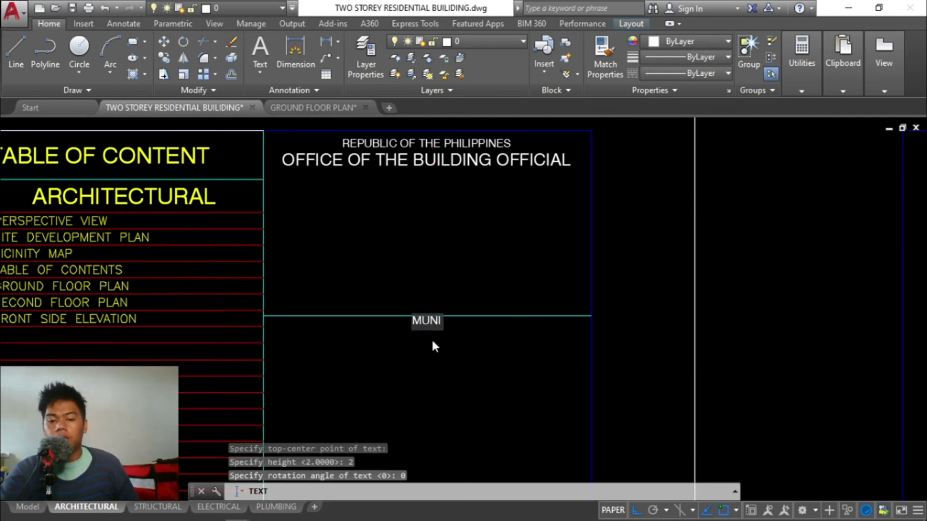
type("CIPALITY ")
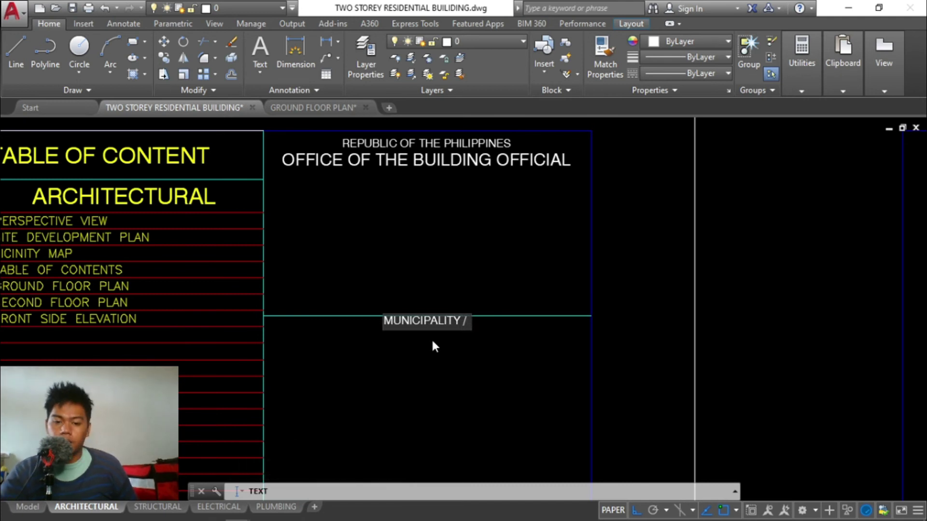
type("/ CITY / ")
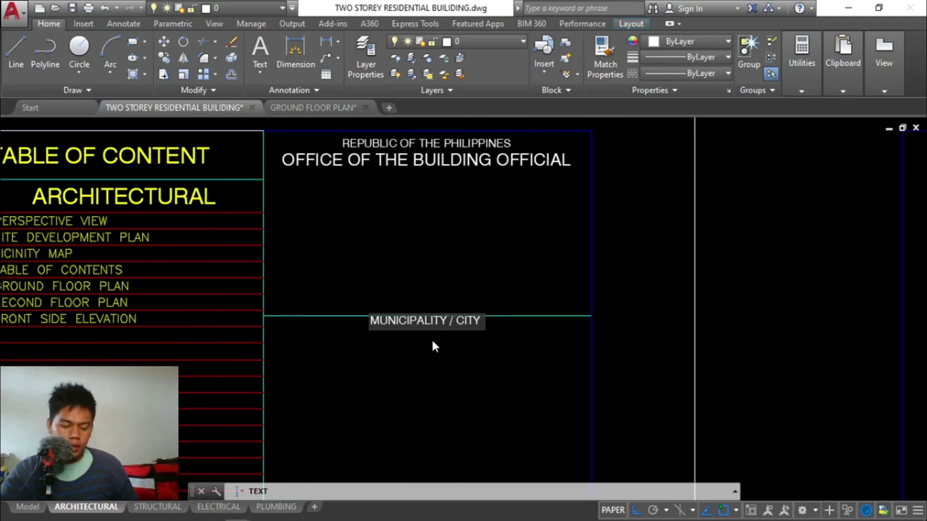
type("PROVO")
key("BackSpace")
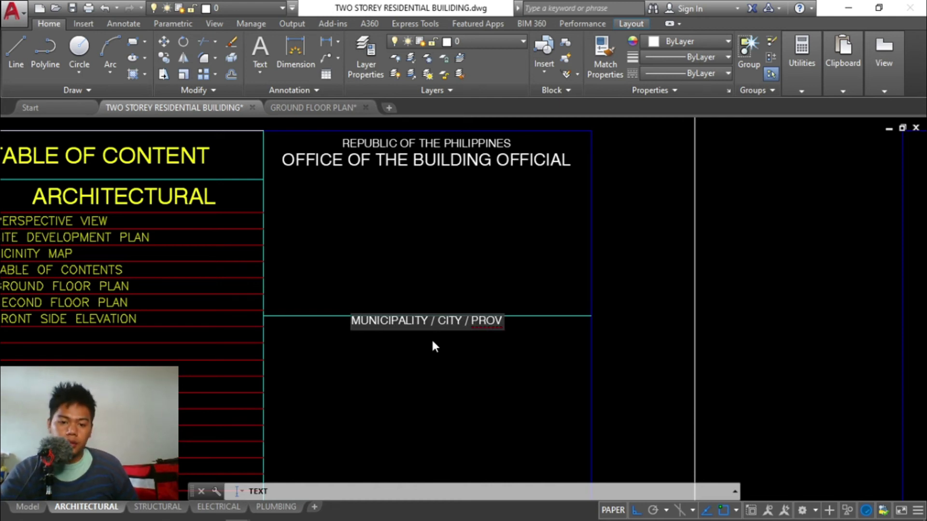
type("INCE")
key("Return")
key("Return")
key("Escape")
key("Escape")
key("Escape")
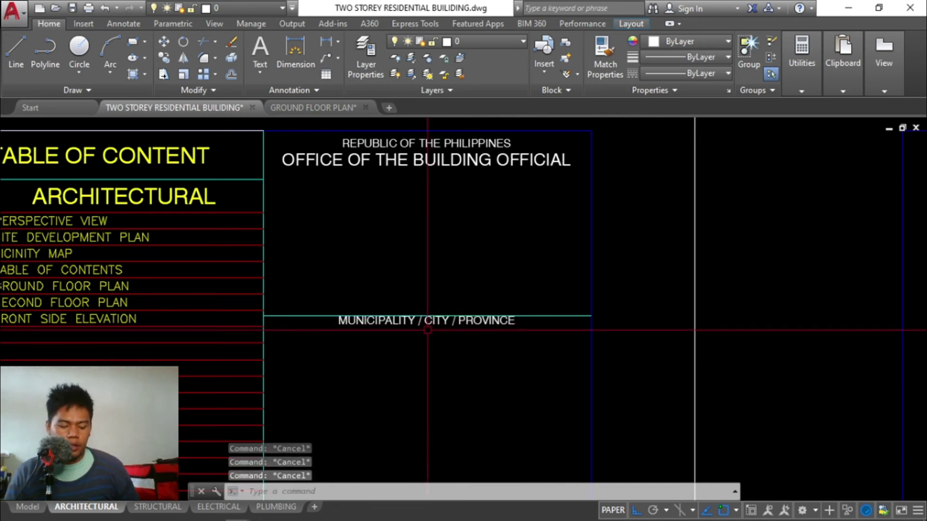
scroll(414, 334, "up", 4)
Step: Move the MUNICIPALITY / CITY / PROVINCE label 2 units down
type("m")
key("Return")
left_click(437, 310)
left_click(442, 306)
key("Return")
left_click(442, 338)
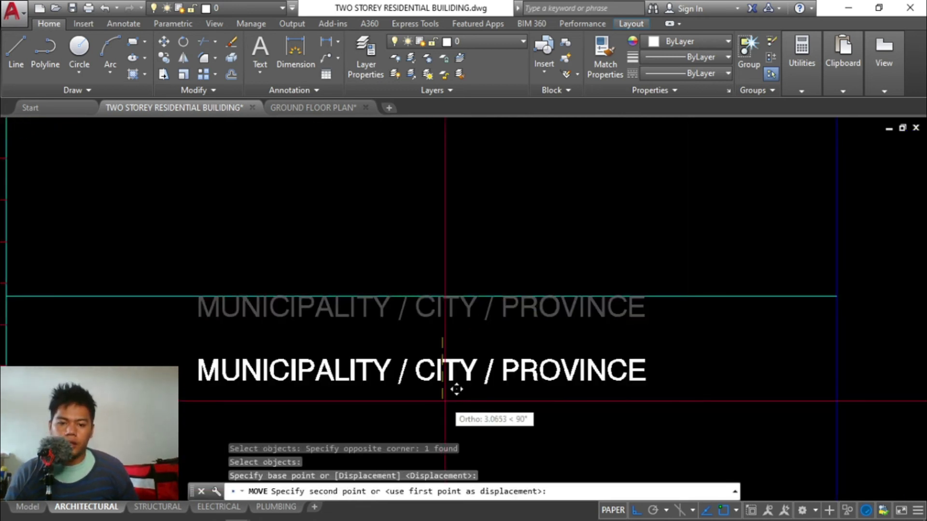
type("2")
key("Return")
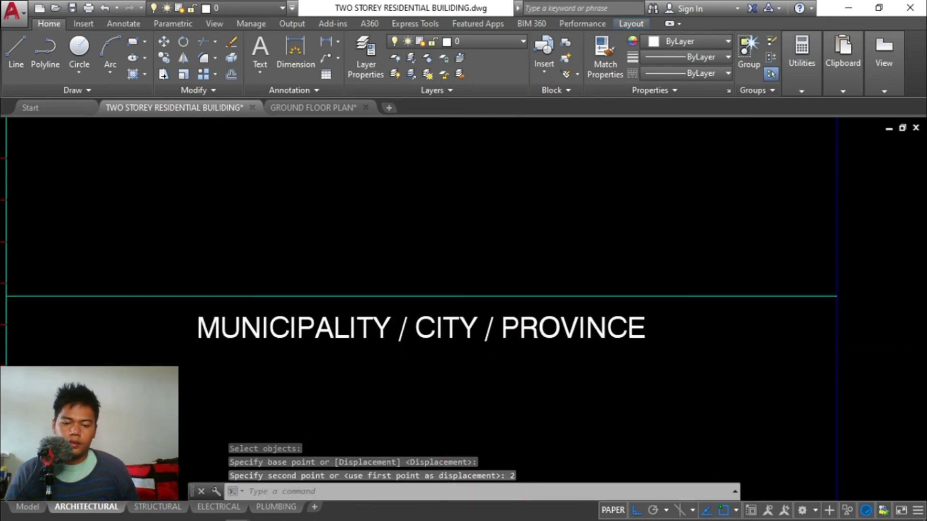
scroll(509, 298, "down", 5)
scroll(509, 299, "up", 4)
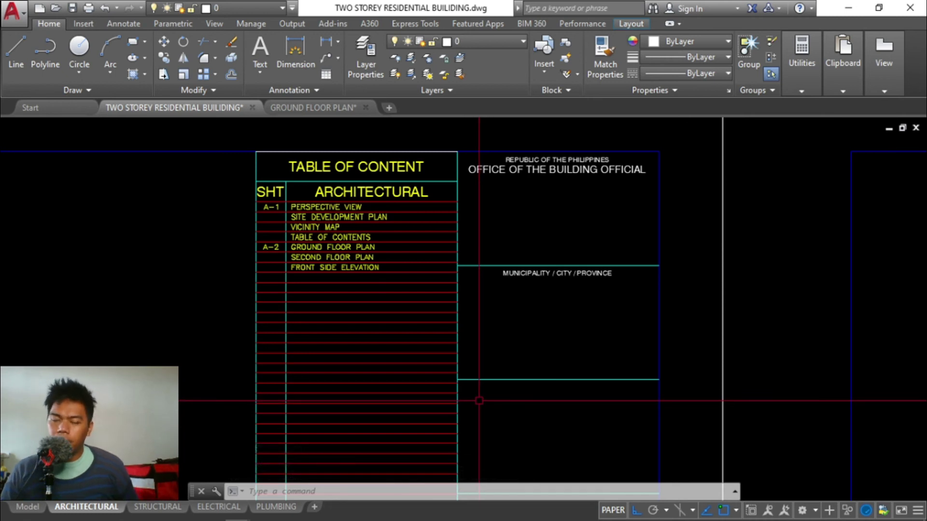
key("Escape")
key("Escape")
key("Escape")
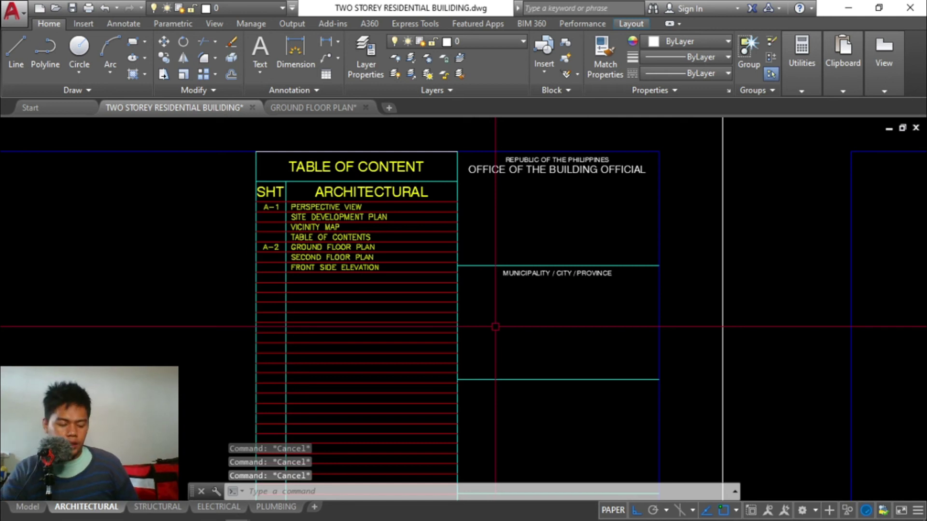
Step: Start bottom-left justified text at the first row line's left end, height 4, rotation 0
type("text")
key("Return")
type("j")
key("Return")
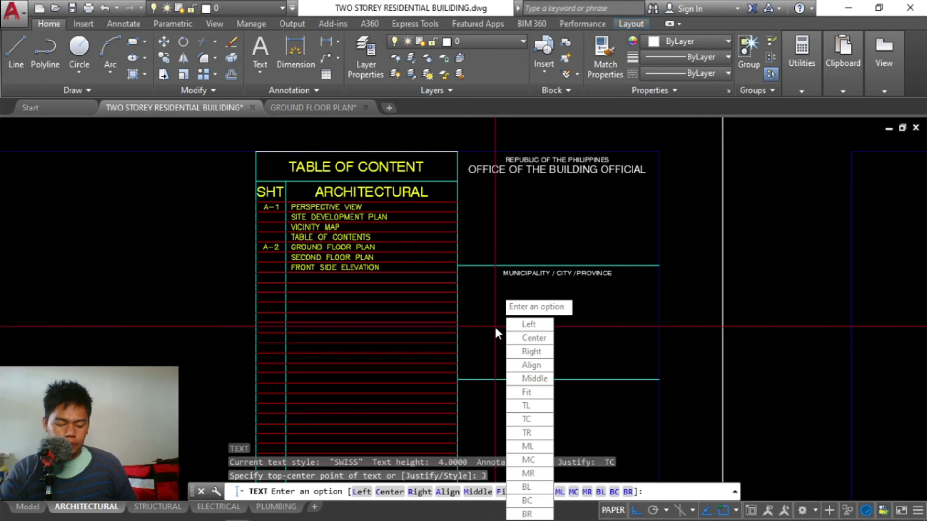
type("B")
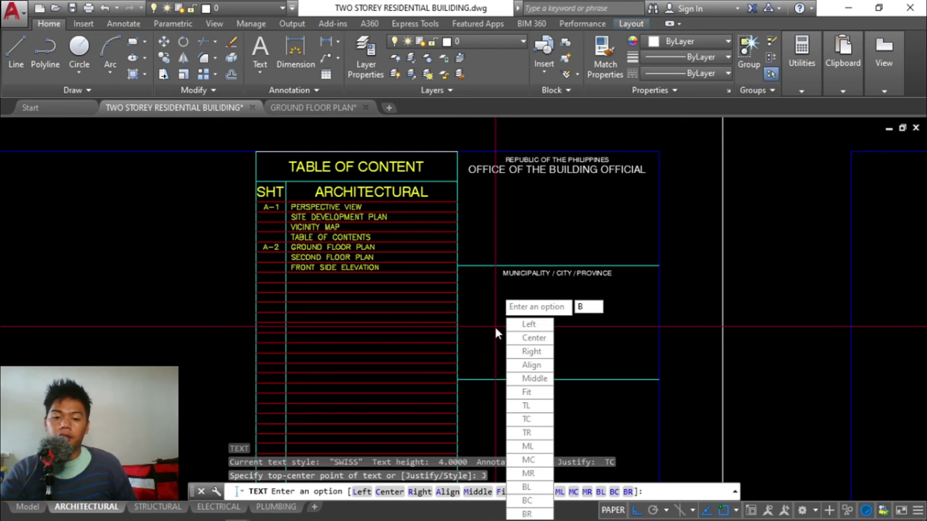
type("L")
key("Return")
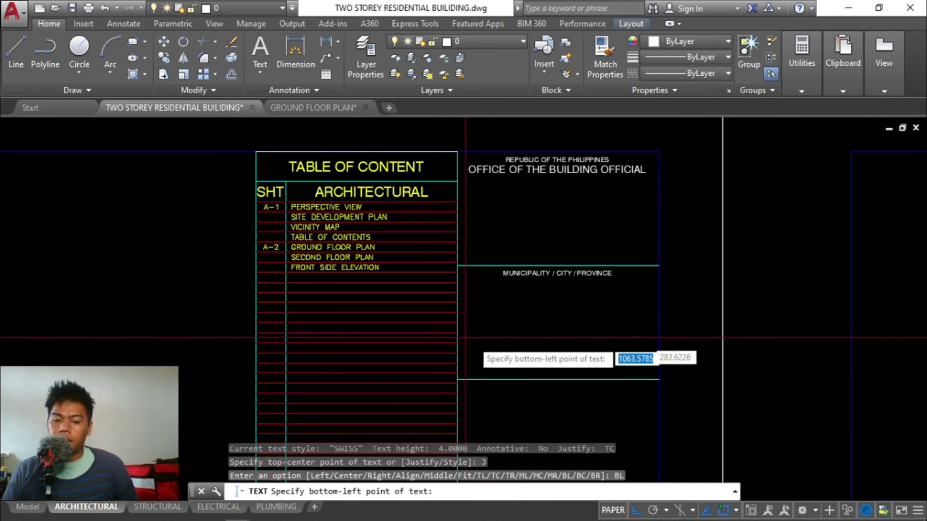
left_click(458, 380)
type("4")
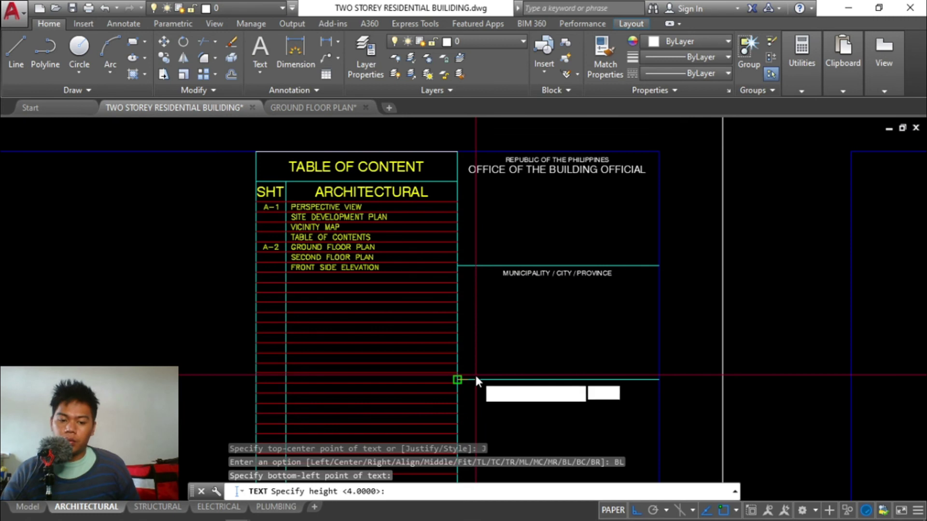
key("Return")
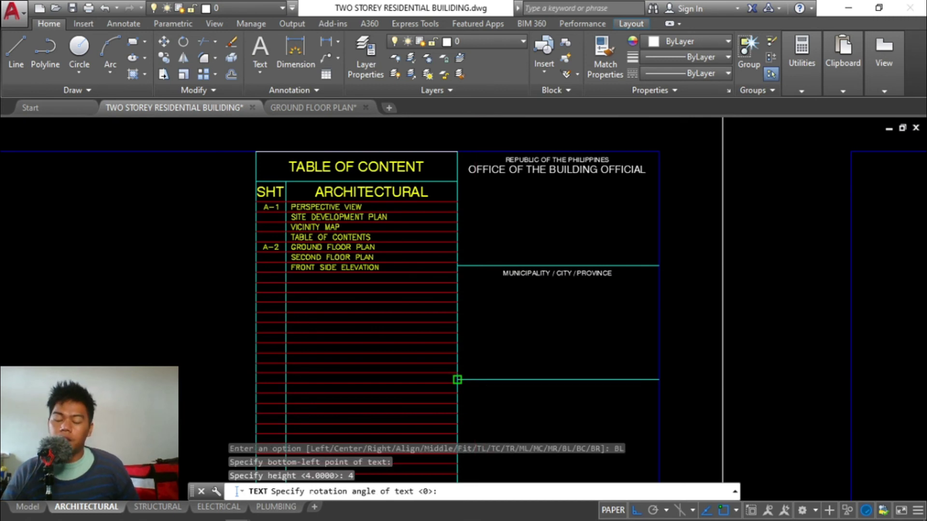
type("0")
key("Return")
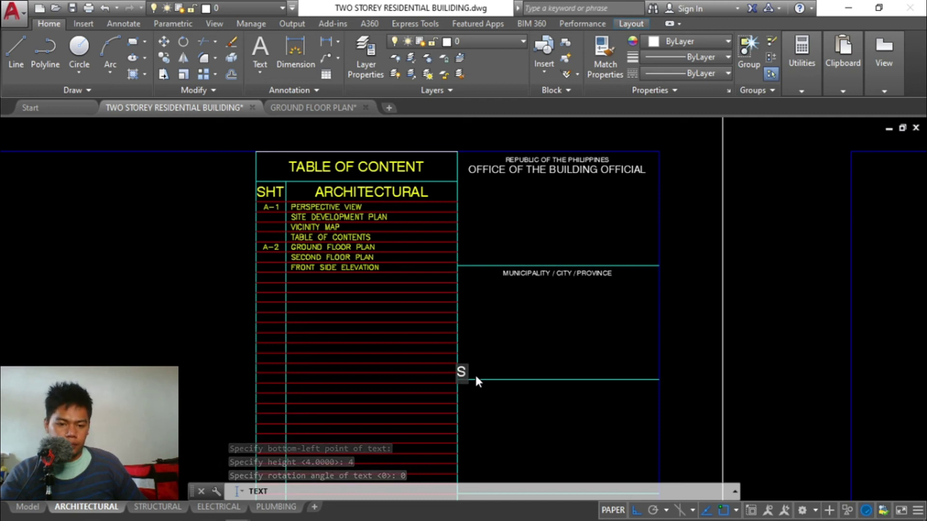
Step: Enter the label text 'LINE & GRADE' and finish the text command
type("LINE AND")
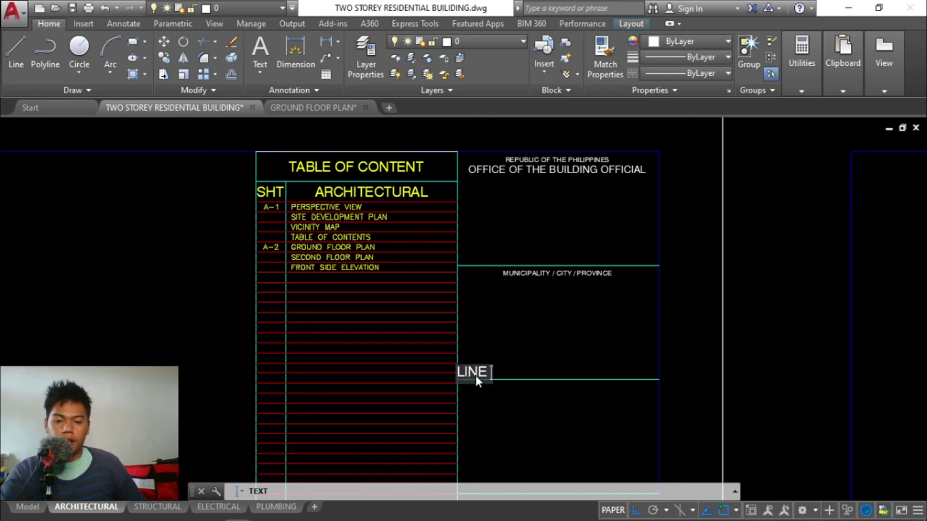
key("BackSpace")
key("BackSpace")
key("BackSpace")
key("BackSpace")
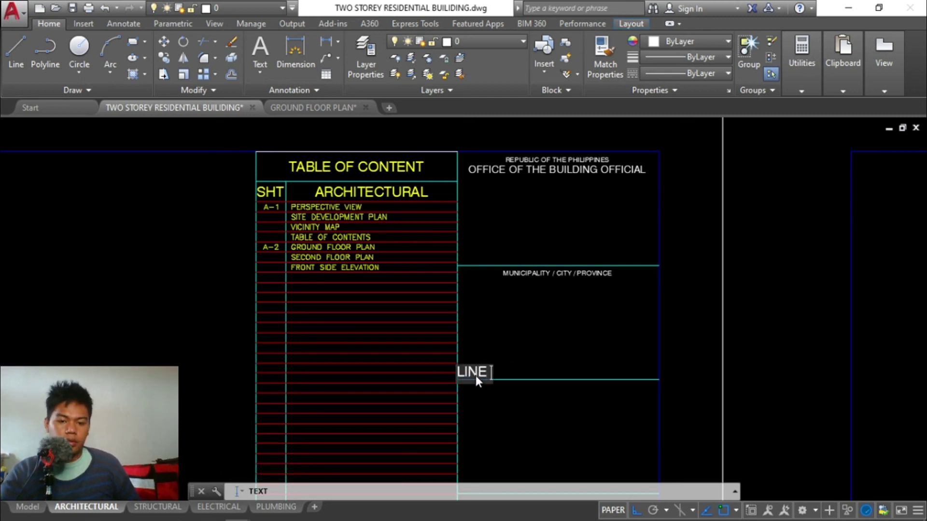
type("& GRADE")
key("Return")
key("Return")
scroll(476, 376, "up", 4)
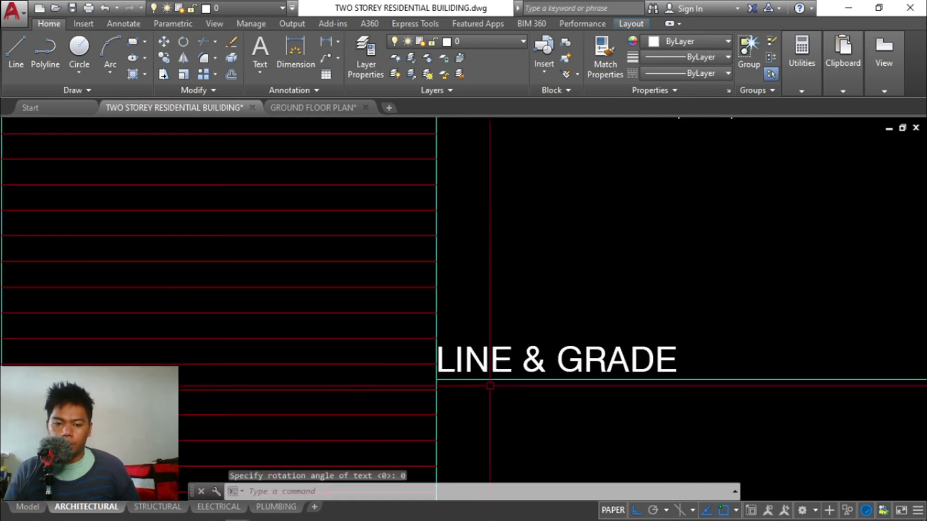
key("Escape")
key("Escape")
Step: Move the LINE & GRADE label 2 units right, clear of the table border
type("m")
key("Return")
left_click(686, 377)
left_click(615, 318)
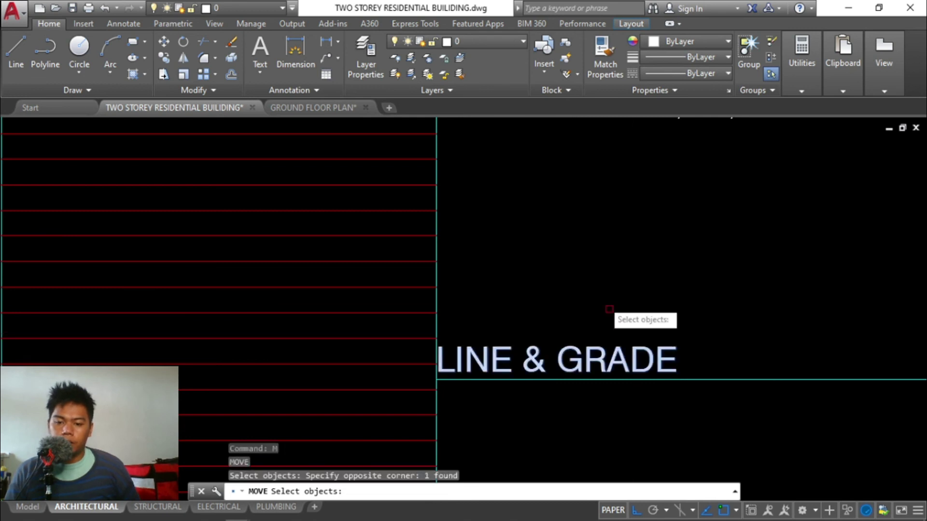
key("Return")
left_click(602, 289)
key("Escape")
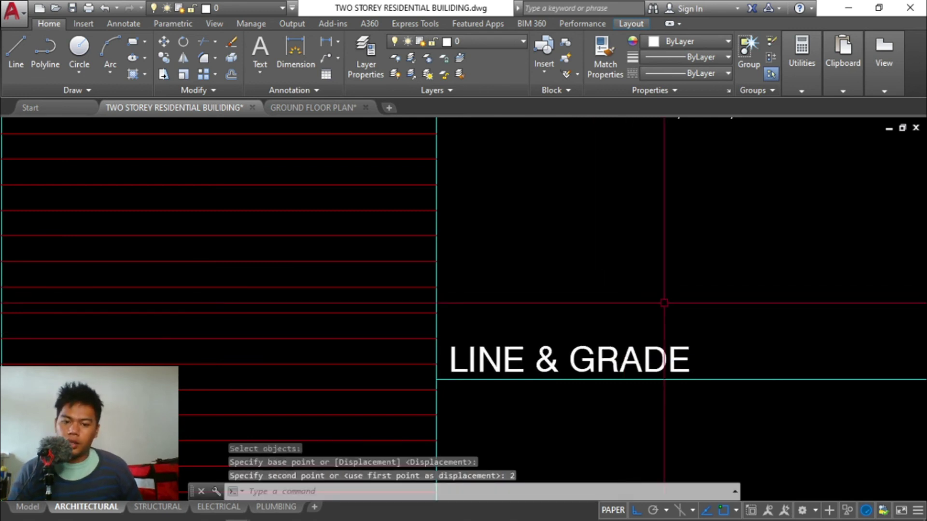
key("Escape")
key("Escape")
Step: Start a copy of the LINE & GRADE label with it window-selected
type("co")
key("Return")
key("Escape")
key("Escape")
type("c")
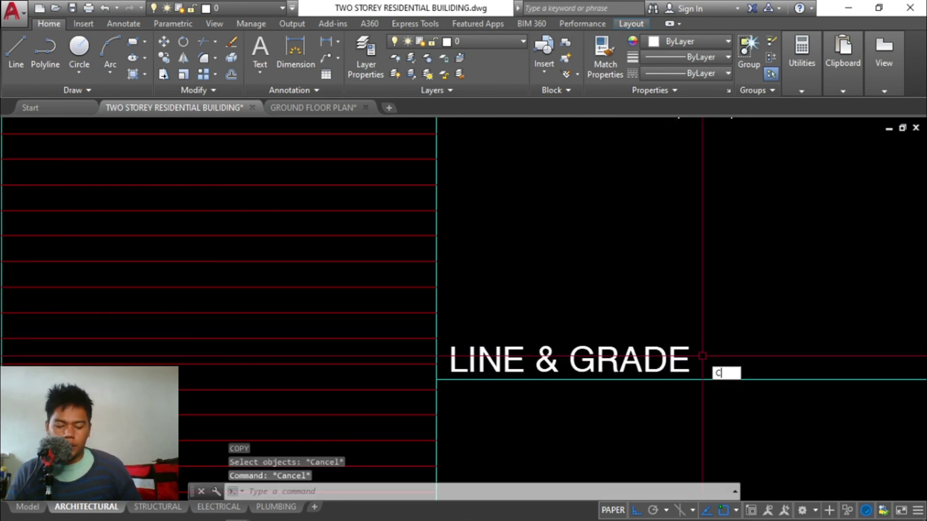
type("o")
key("Return")
left_click(702, 356)
left_click(610, 304)
key("Return")
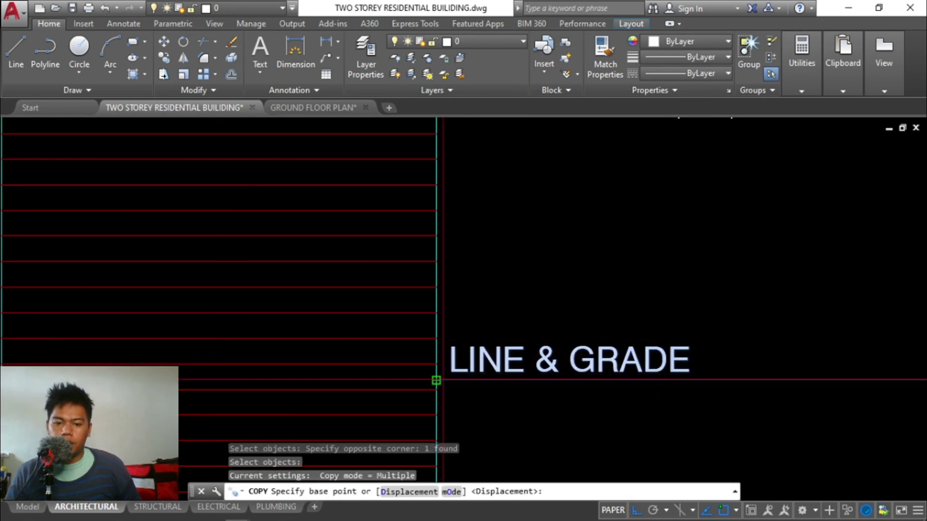
Step: Copy the LINE & GRADE label from its row-line endpoint onto the five lower row lines
left_click(436, 381)
scroll(444, 362, "down", 5)
left_click(455, 380)
scroll(454, 317, "down", 2)
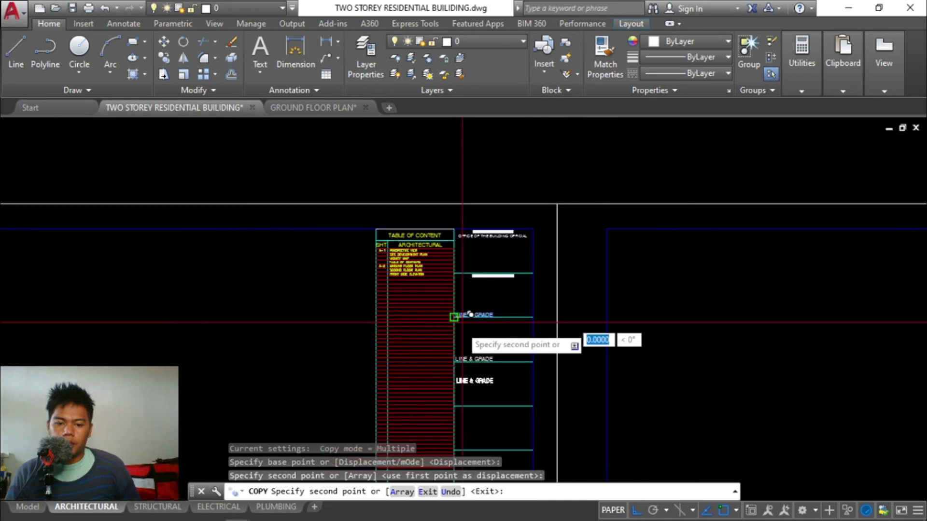
scroll(469, 315, "up", 6)
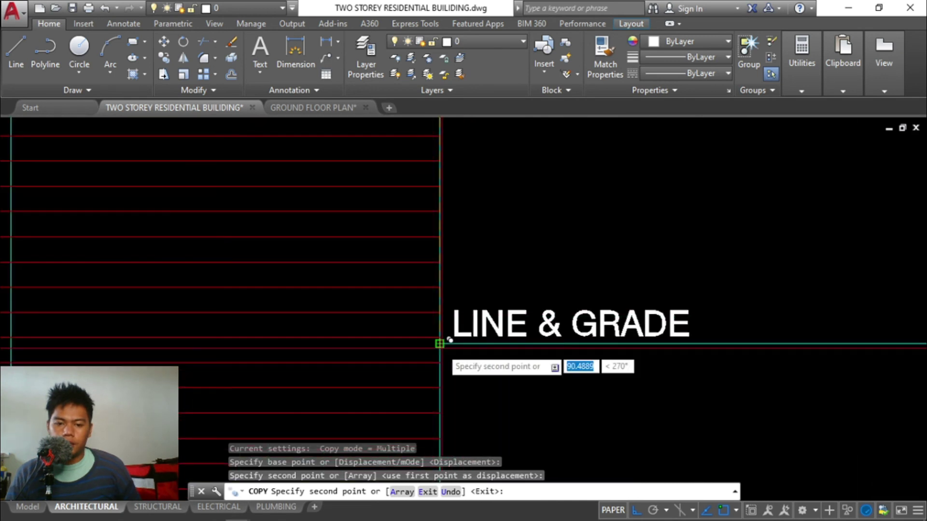
scroll(451, 238, "down", 5)
left_click(447, 278)
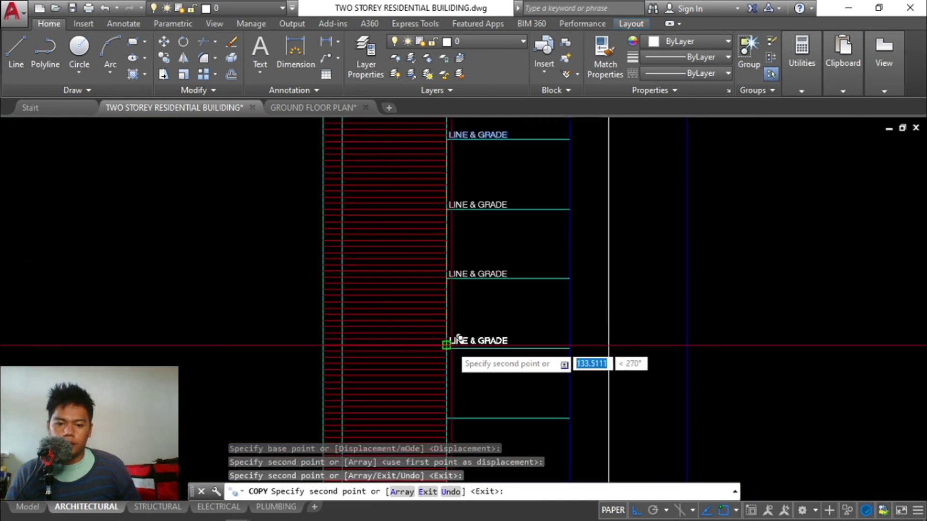
left_click(457, 342)
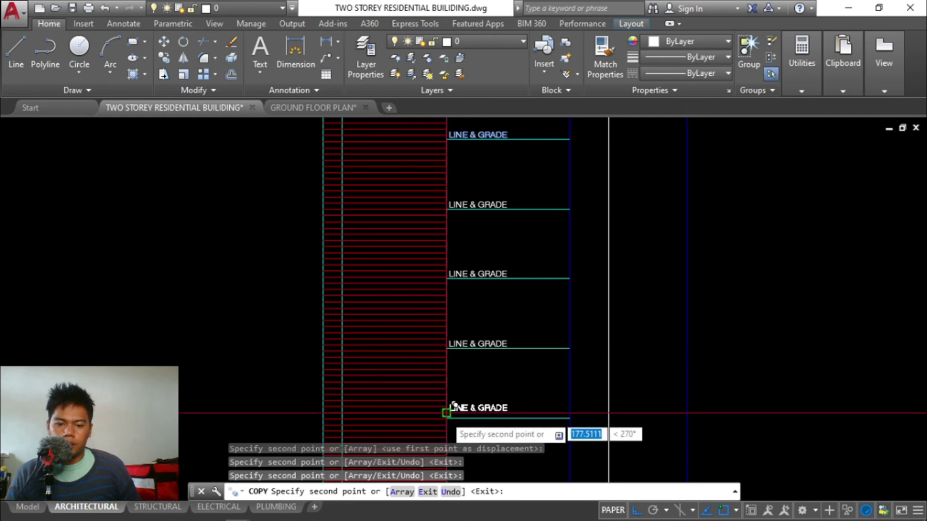
scroll(446, 414, "up", 4)
left_click(446, 413)
scroll(444, 409, "down", 6)
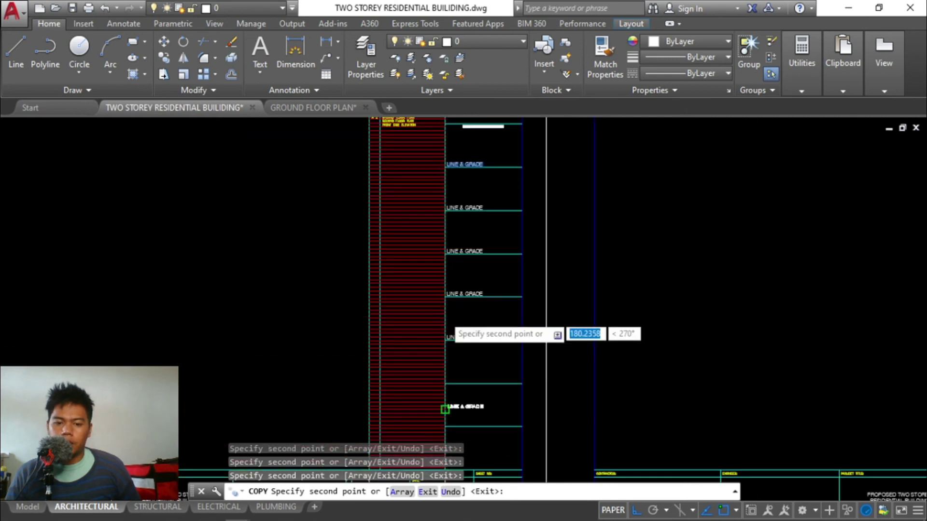
scroll(439, 379, "up", 8)
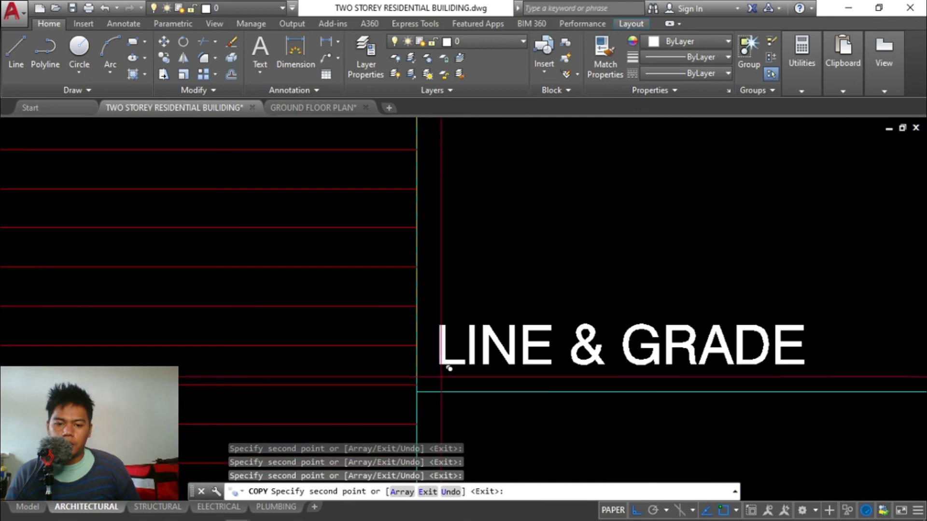
scroll(425, 289, "down", 8)
scroll(429, 282, "up", 3)
scroll(420, 309, "up", 6)
left_click(425, 329)
scroll(445, 364, "down", 6)
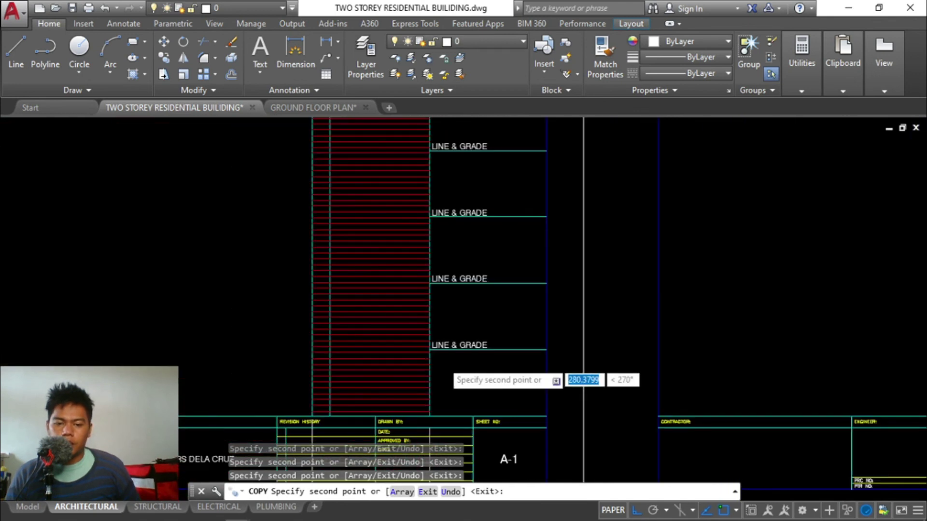
key("Escape")
scroll(441, 311, "down", 5)
scroll(440, 311, "up", 2)
scroll(441, 338, "up", 4)
Step: Retype the first two copied labels as ZONING and ARCHITECTURAL
middle_click_drag(444, 357, 444, 332)
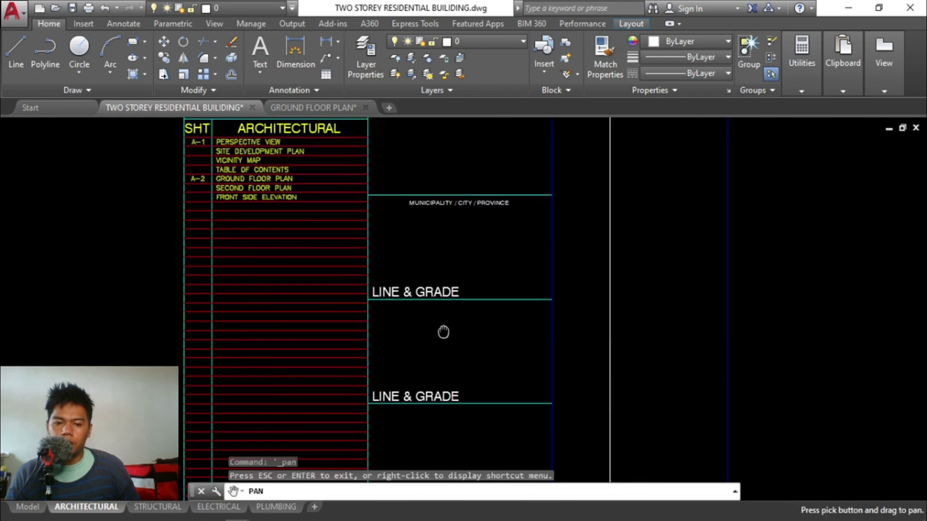
left_click_drag(443, 332, 470, 296)
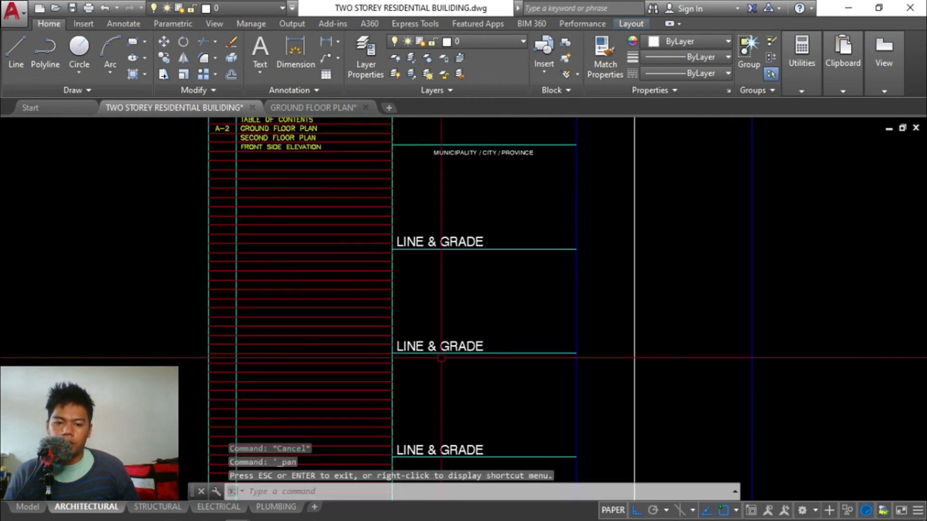
key("Escape")
left_click(400, 347)
double_click(431, 348)
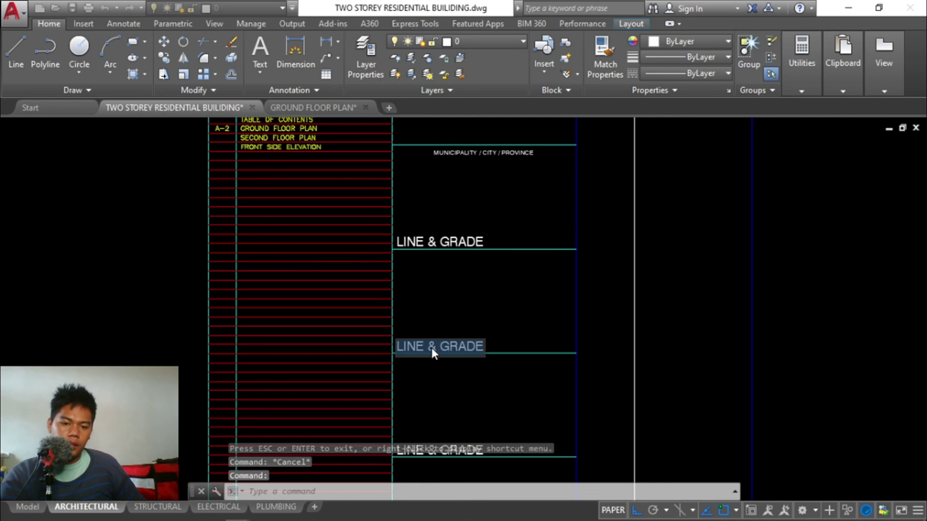
type("ZONING")
key("Return")
key("Escape")
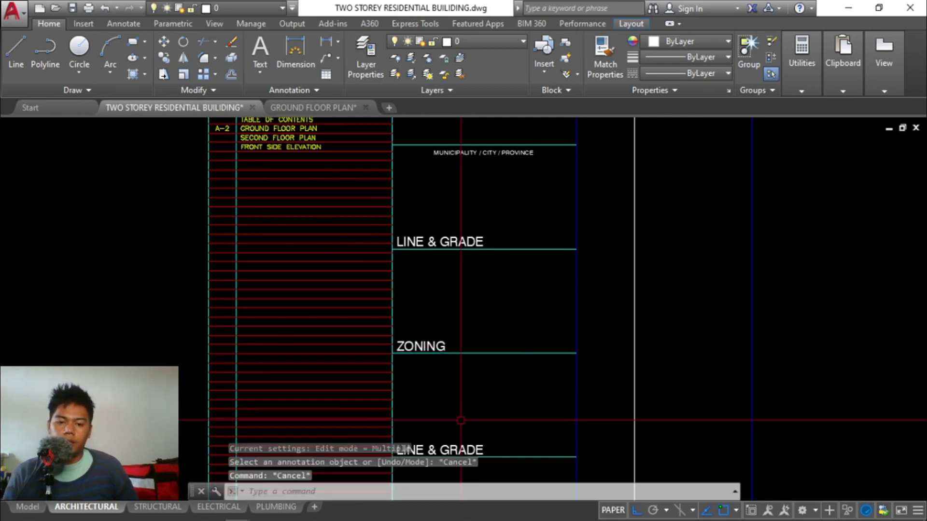
middle_click_drag(456, 439, 476, 296)
key("Escape")
left_click(457, 308)
double_click(458, 308)
type("ARCHITECTURAL")
key("Return")
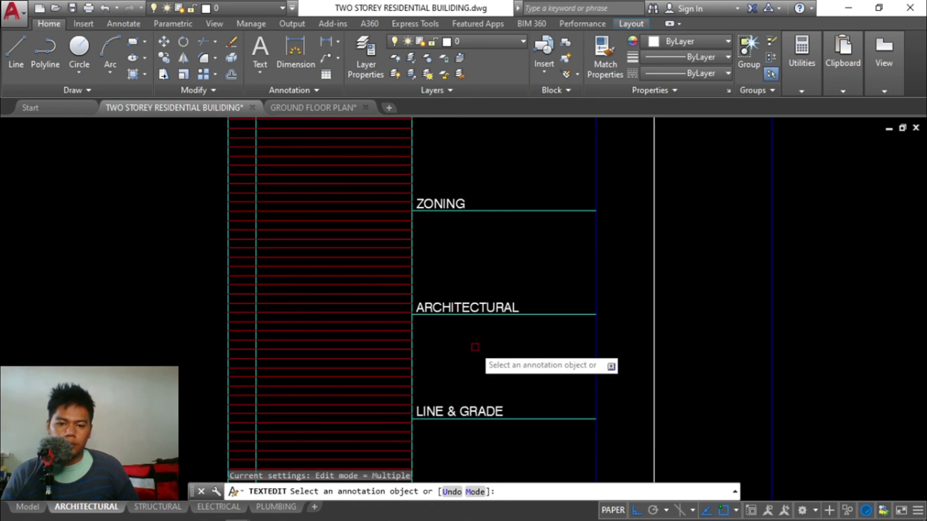
key("Escape")
key("Escape")
Step: Retype the next copied label as STRUCTURAL
left_click(445, 411)
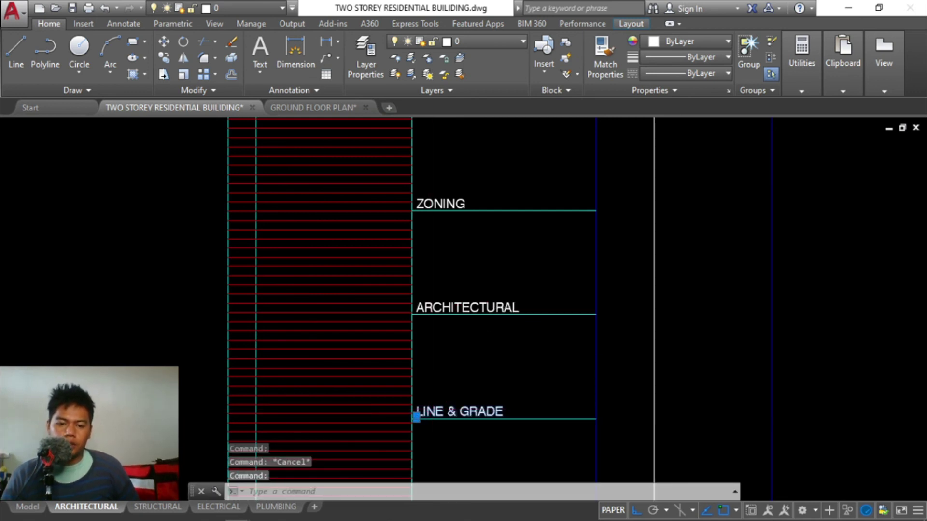
double_click(429, 408)
type("STRU")
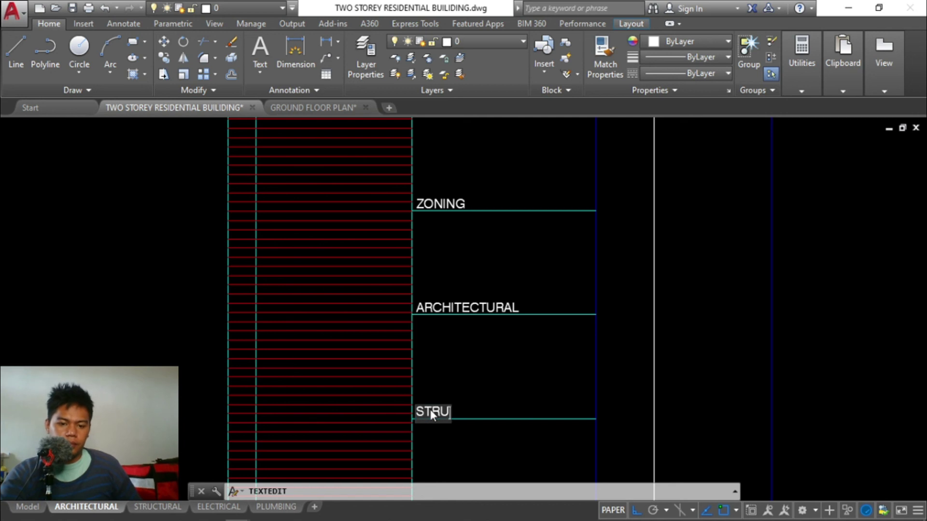
type("CTURAL")
key("Return")
middle_click_drag(484, 389, 514, 191)
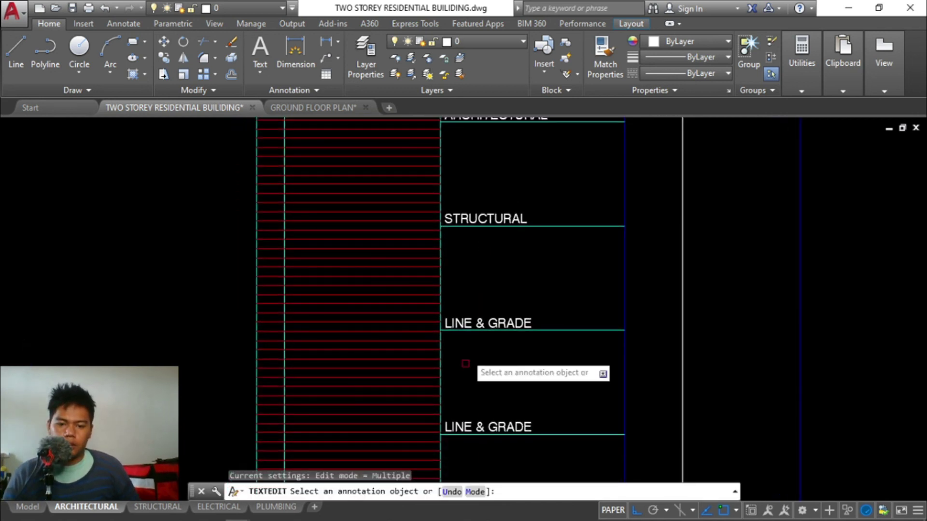
key("Escape")
left_click(445, 328)
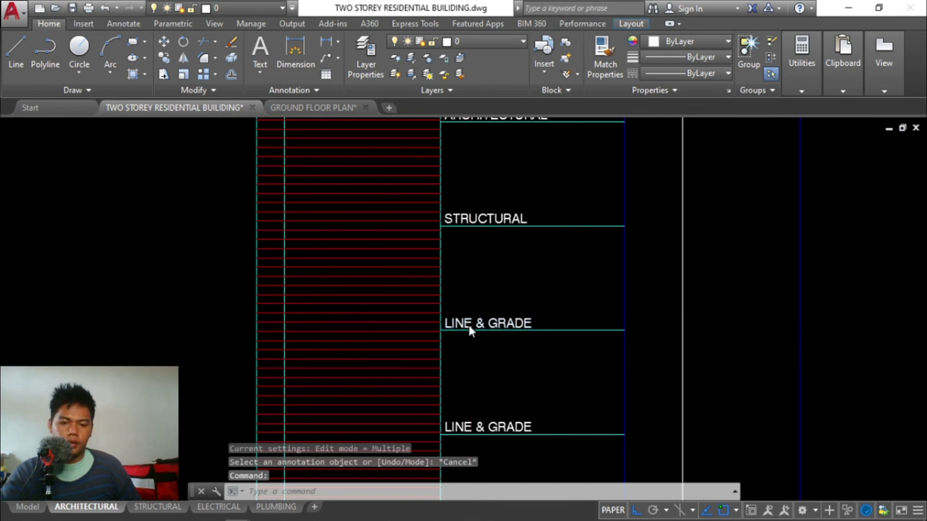
Step: Relabel the next two copies as ELECTRICAL and PLUMBING
double_click(468, 326)
type("ELECTRICAL")
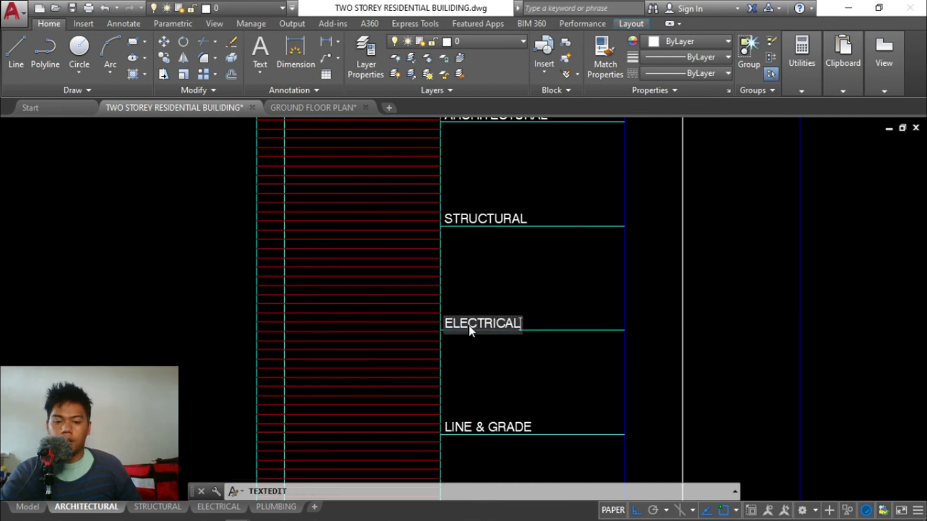
key("Return")
key("Escape")
mouse_move(472, 367)
middle_mouse_down()
mouse_move(536, 317)
mouse_move(510, 246)
middle_mouse_up()
left_click(510, 246)
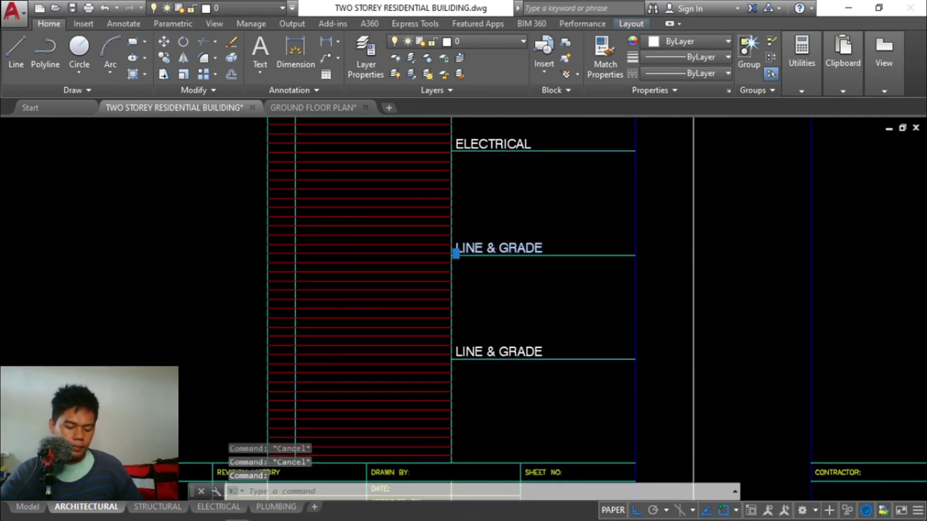
double_click(497, 250)
type("PLUMBING")
key("Return")
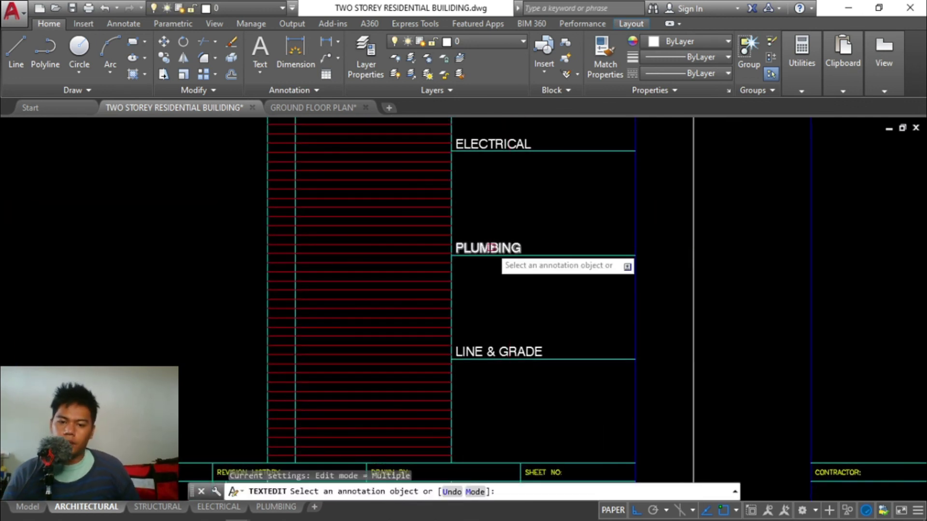
key("Escape")
Step: Relabel the last copy as FIRE, correcting the FIRA typo
left_click(481, 360)
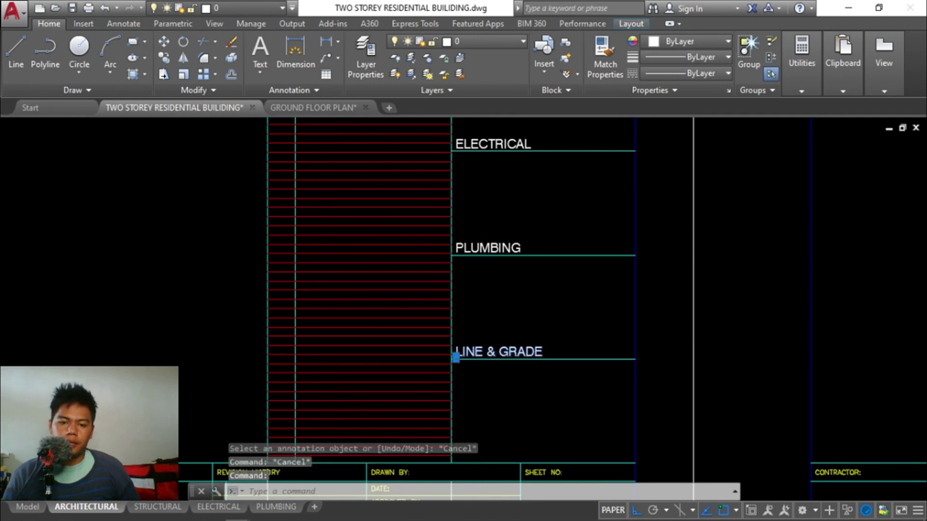
double_click(483, 349)
type("FIRA")
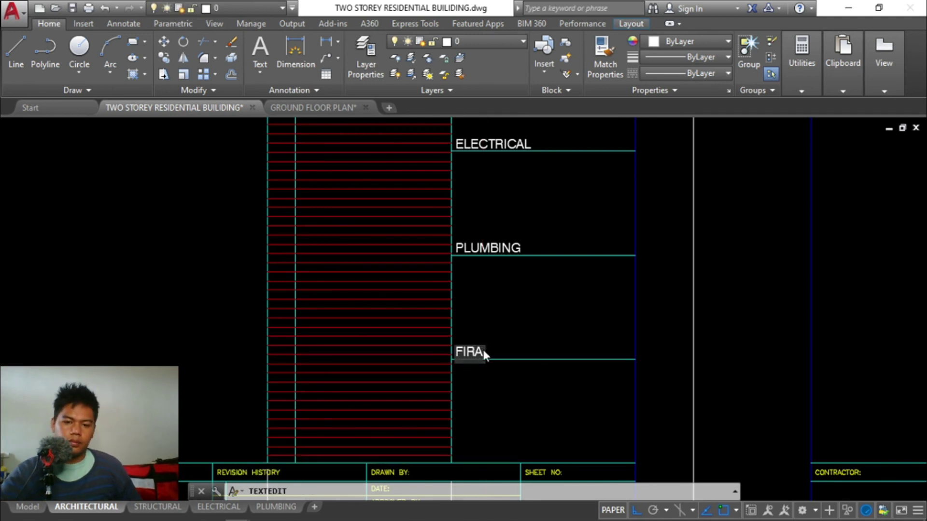
key("Escape")
key("Escape")
left_click(466, 353)
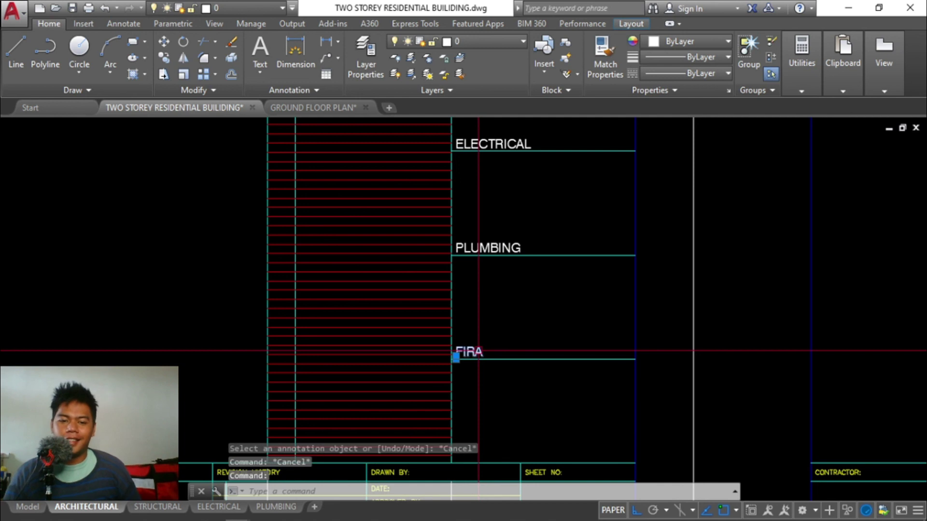
double_click(466, 353)
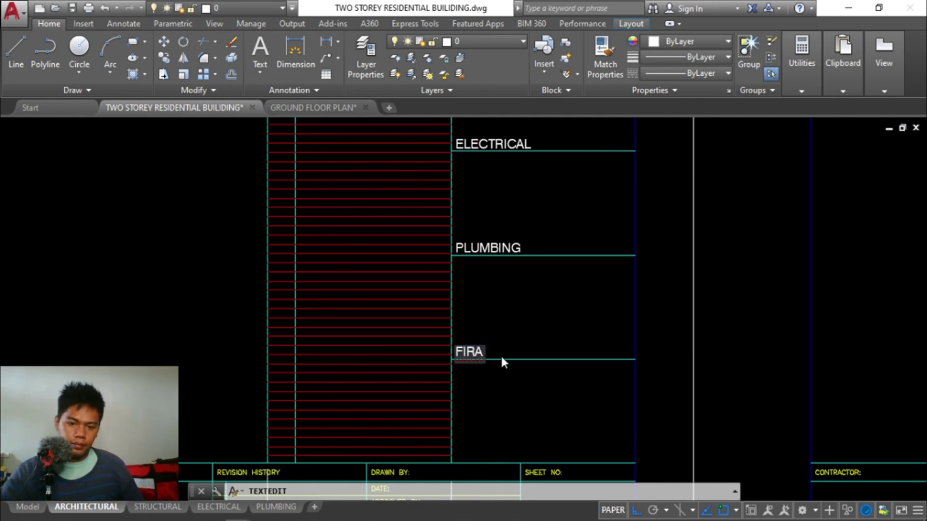
type("FIRE")
key("Return")
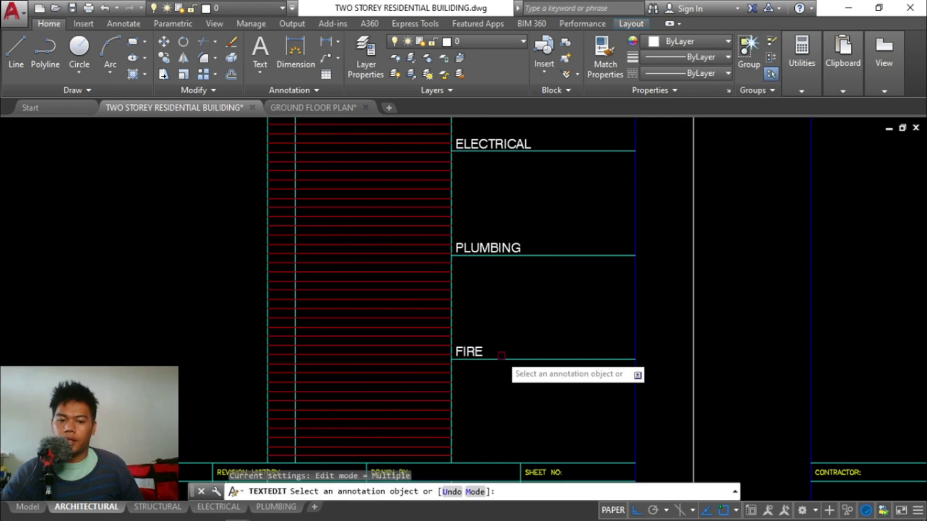
Step: Erase the two stray objects with a window selection
scroll(502, 356, "down", 5)
key("Escape")
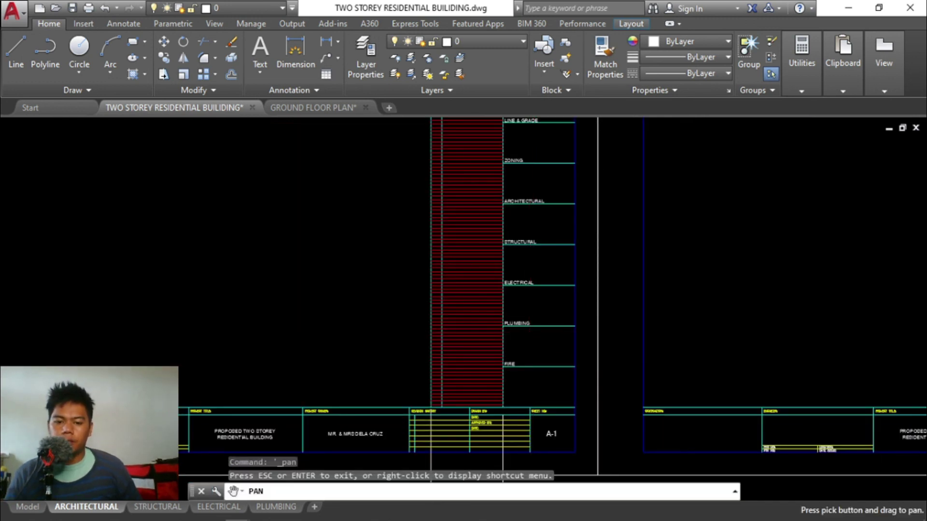
left_click_drag(510, 209, 517, 193)
scroll(518, 193, "down", 5)
key("Escape")
type("e")
key("Return")
left_click(531, 309)
left_click(444, 331)
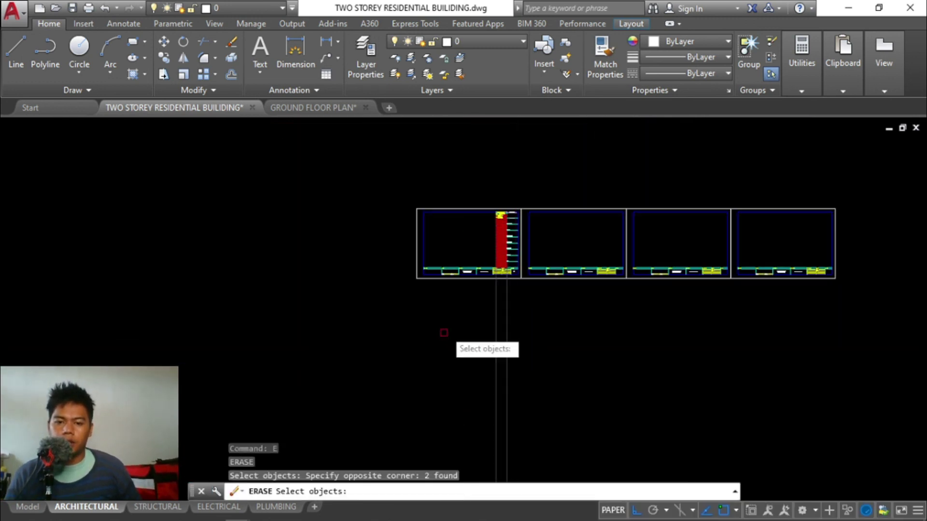
Step: Pan and zoom back to the title block's MUNICIPALITY / CITY / PROVINCE area
scroll(492, 202, "up", 8)
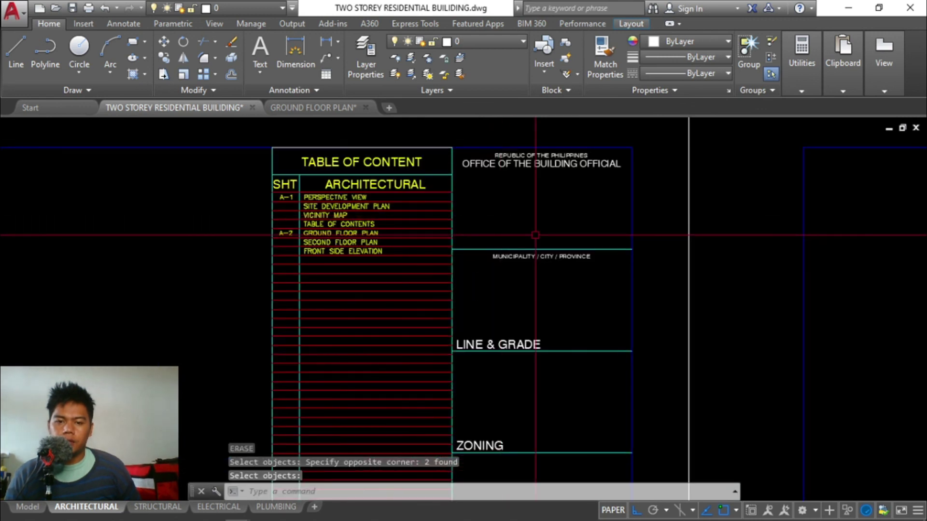
scroll(517, 206, "down", 3)
scroll(517, 207, "up", 6)
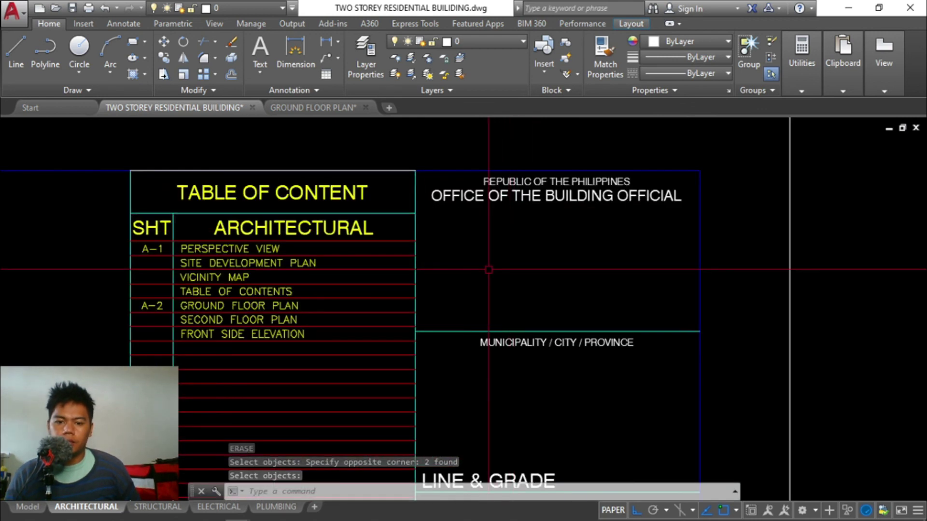
mouse_move(522, 235)
middle_mouse_down()
mouse_move(511, 263)
mouse_move(525, 266)
middle_mouse_up()
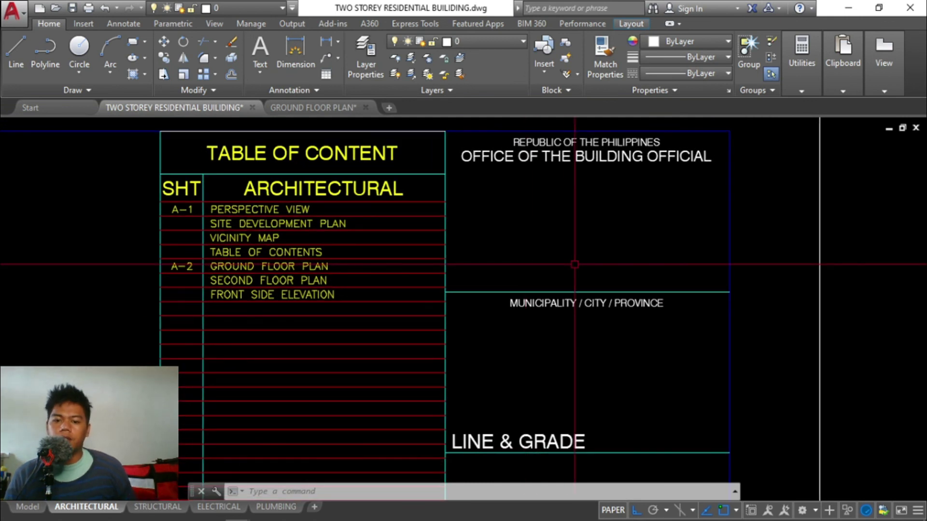
scroll(574, 264, "down", 6)
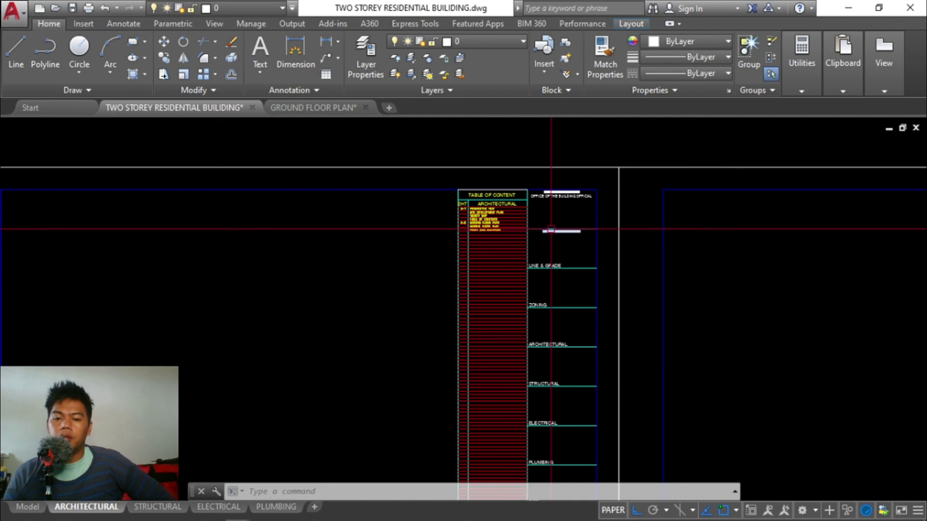
scroll(551, 230, "up", 8)
right_click(542, 243)
left_click(555, 328)
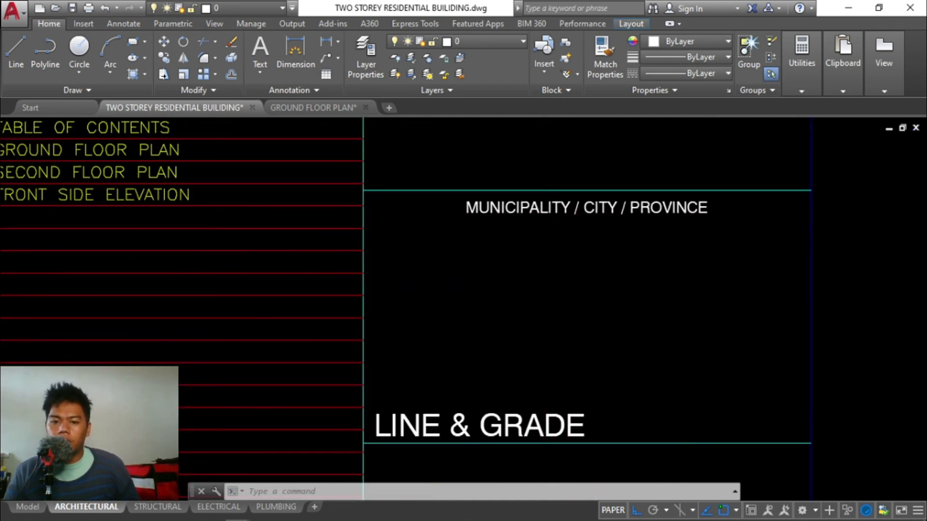
left_click_drag(588, 278, 573, 380)
scroll(565, 323, "down", 6)
scroll(565, 323, "up", 2)
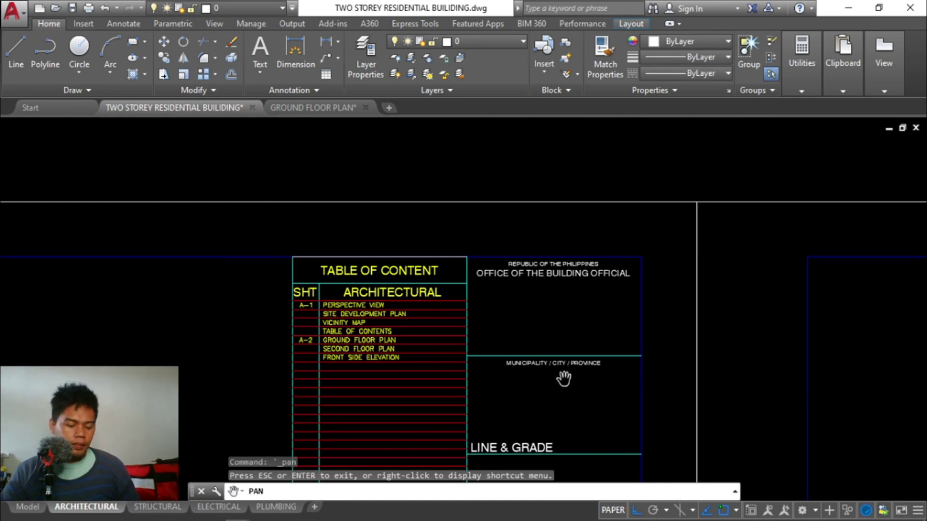
Step: Start bottom-centre text at the MUNICIPALITY line's midpoint, height 4, rotation 0
key("Escape")
key("Escape")
key("Escape")
type("text")
key("Return")
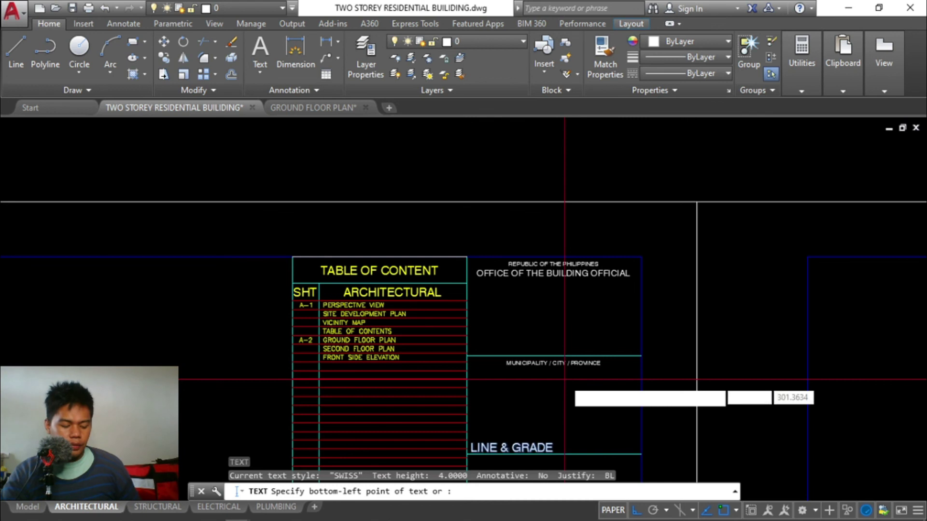
type("j")
key("Return")
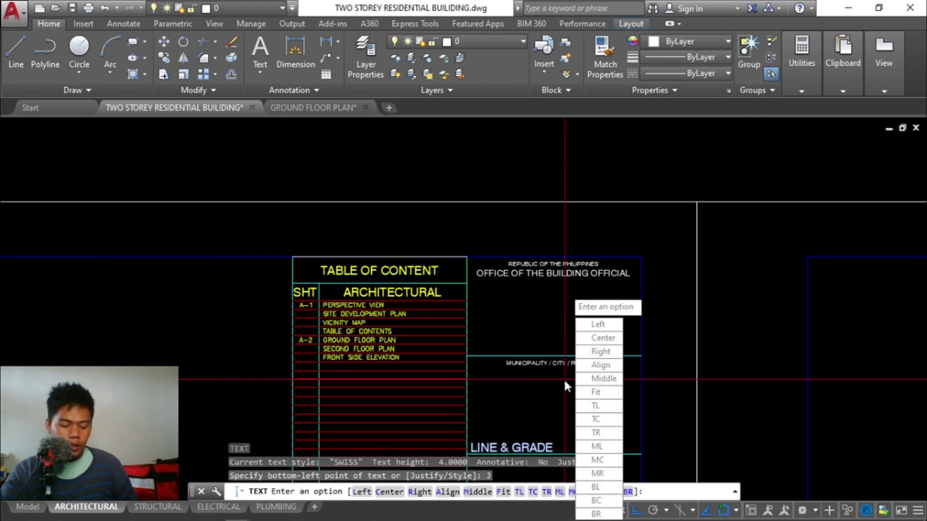
type("BC")
key("Return")
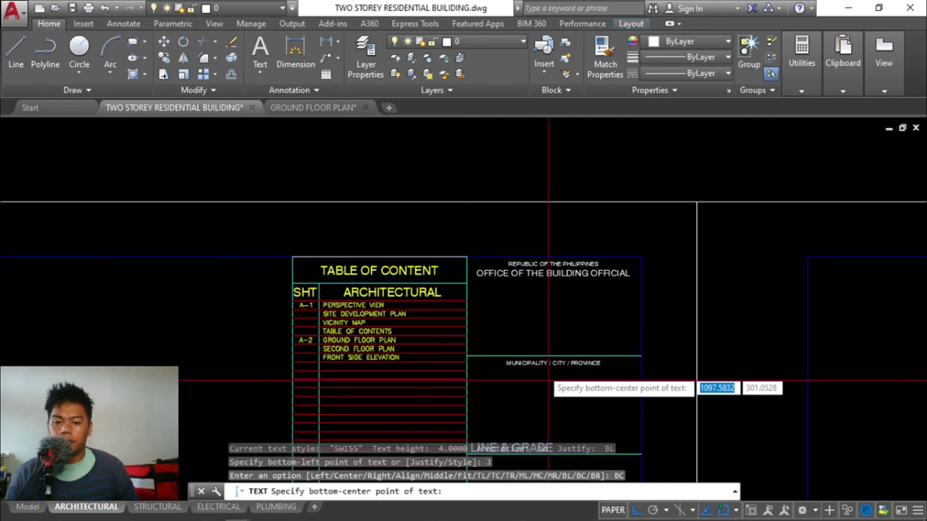
left_click(551, 355)
type("4")
key("Return")
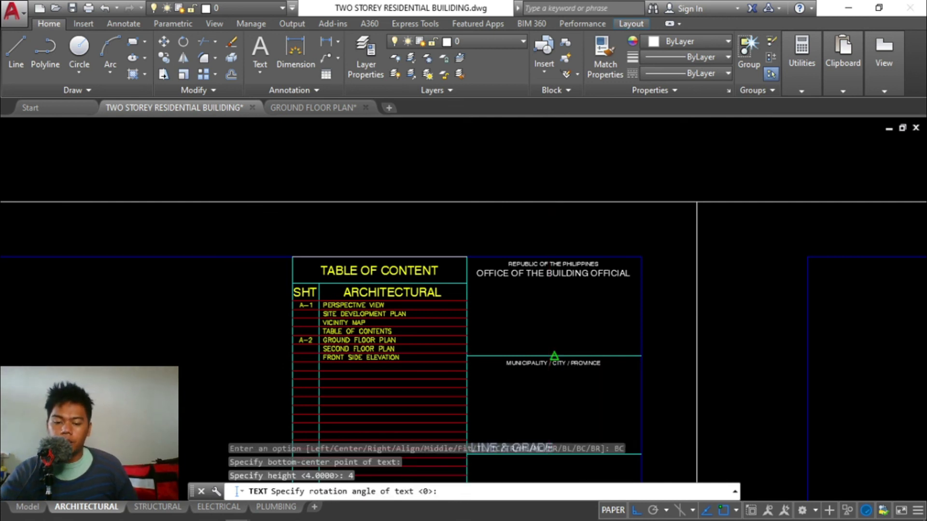
type("0")
key("Return")
Step: Enter 'TAGUIG CITY' as the municipality text and finish it
type("TAGUIG")
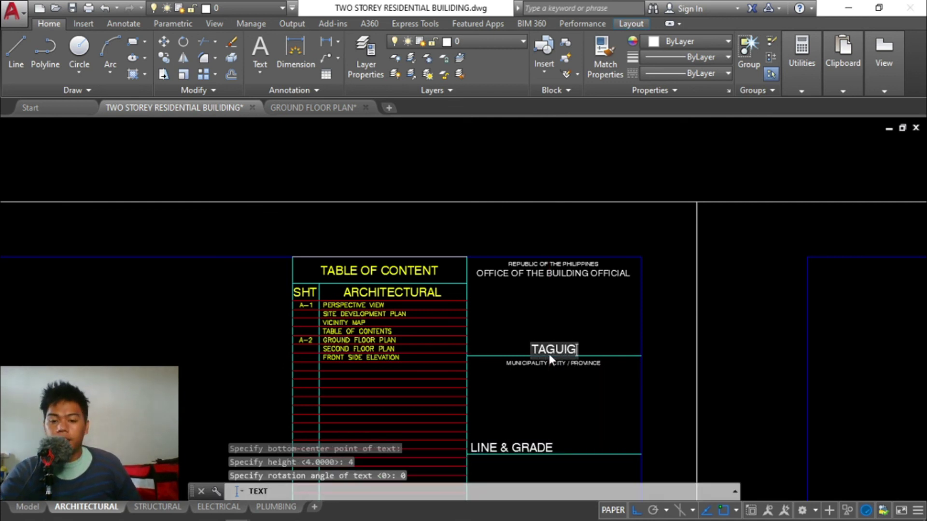
type(" CITY")
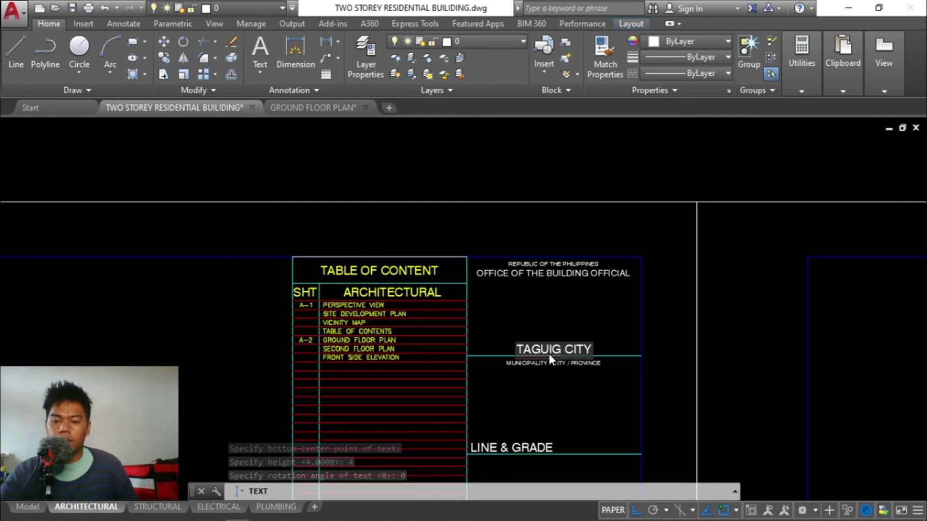
key("Return")
key("Return")
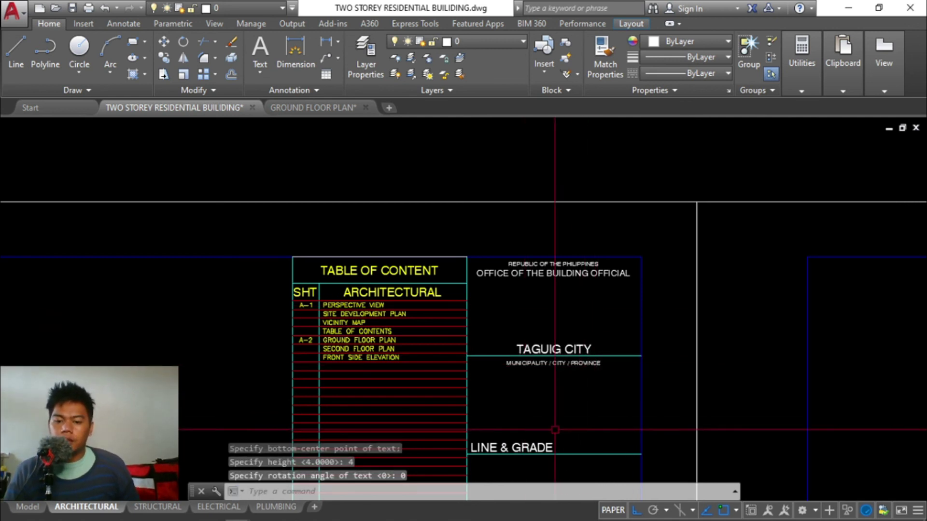
middle_click_drag(555, 414, 555, 310)
scroll(560, 304, "up", 2)
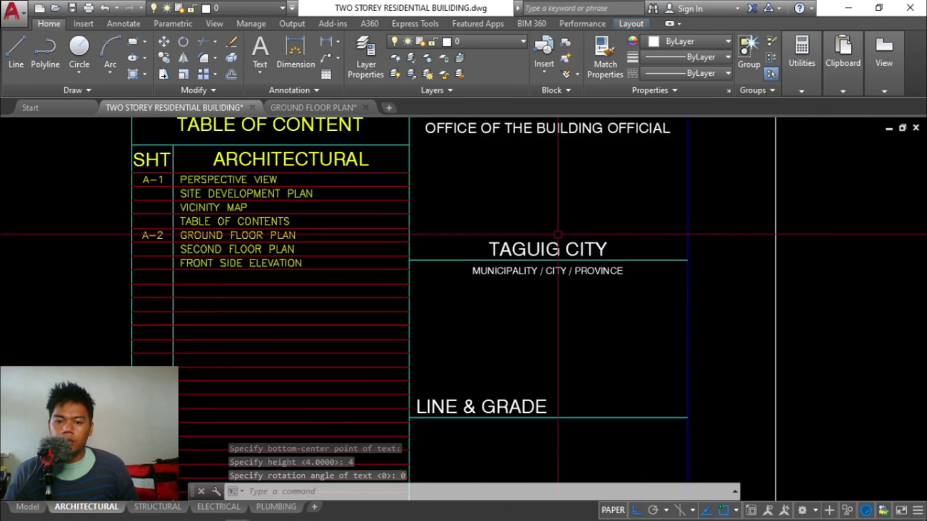
scroll(568, 293, "down", 2)
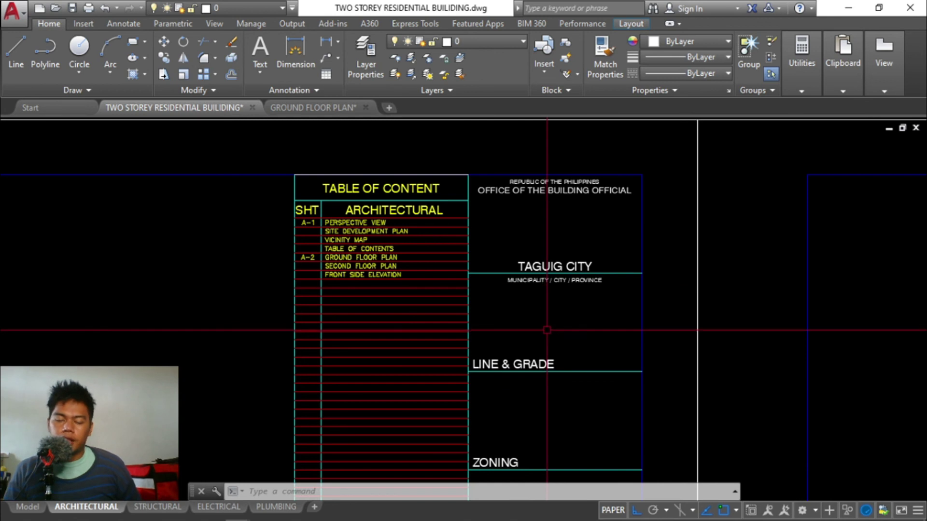
type("e")
key("Return")
left_click(450, 173)
scroll(450, 172, "down", 2)
middle_click_drag(451, 173, 499, 291)
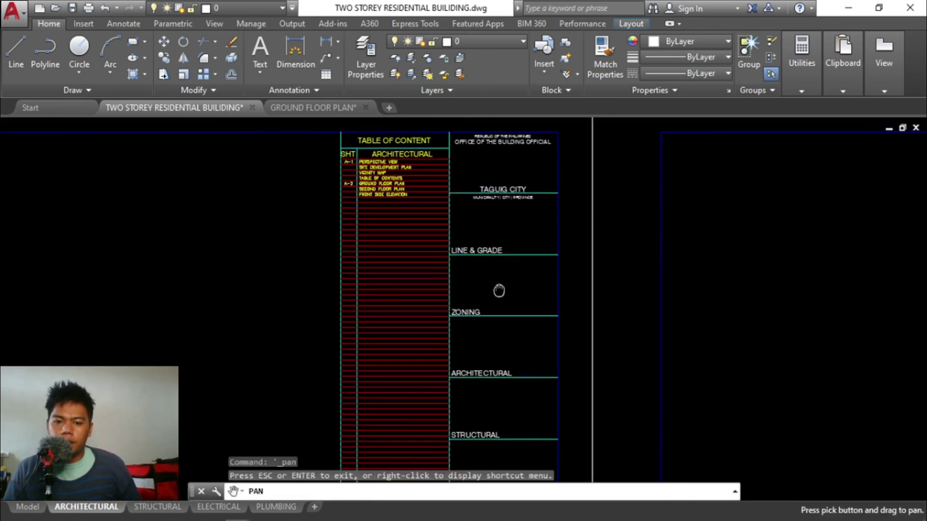
scroll(513, 317, "down", 3)
left_click_drag(513, 317, 491, 310)
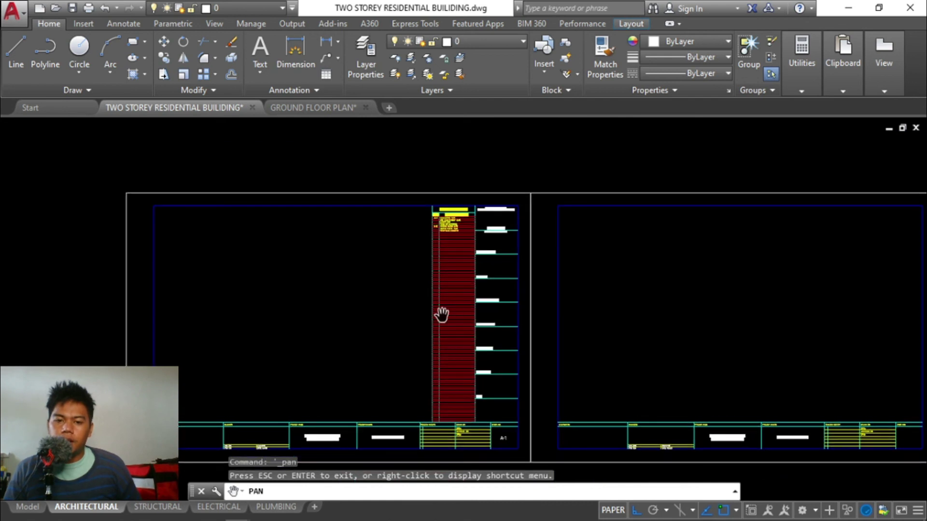
scroll(441, 315, "up", 5)
left_click_drag(484, 251, 636, 281)
scroll(636, 281, "down", 4)
scroll(553, 318, "up", 2)
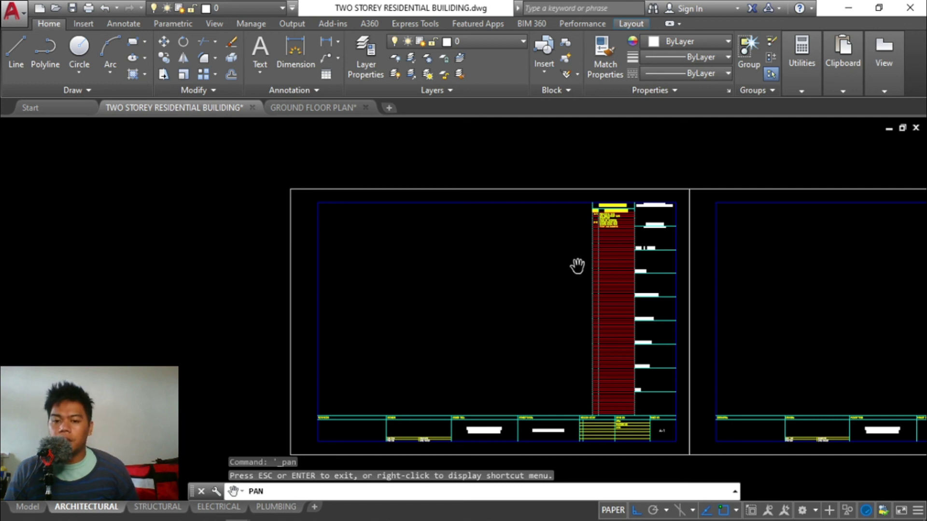
scroll(613, 213, "up", 6)
scroll(688, 213, "up", 2)
left_click_drag(691, 233, 478, 230)
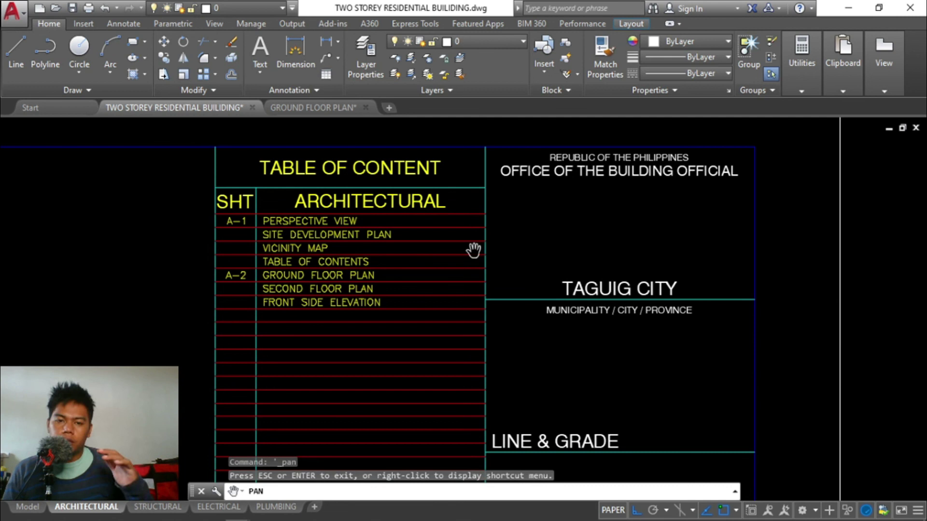